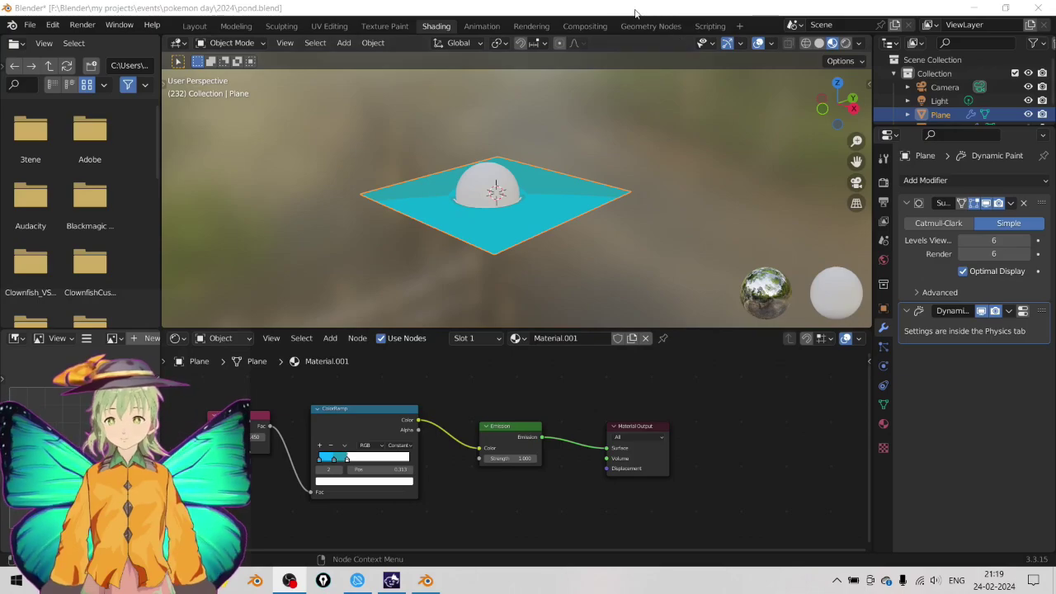
# - Play the pond animation and move the sphere in and out of the water plane to preview the ripples
pyautogui.click(669, 13)
pyautogui.scroll(3, 478, 183)
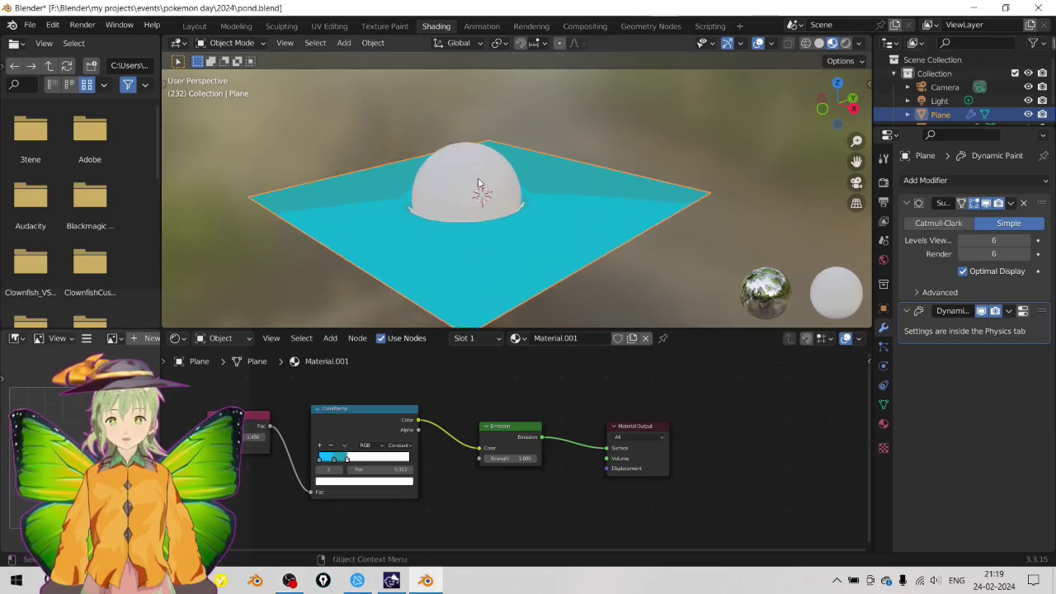
pyautogui.press('space')
pyautogui.click(481, 212)
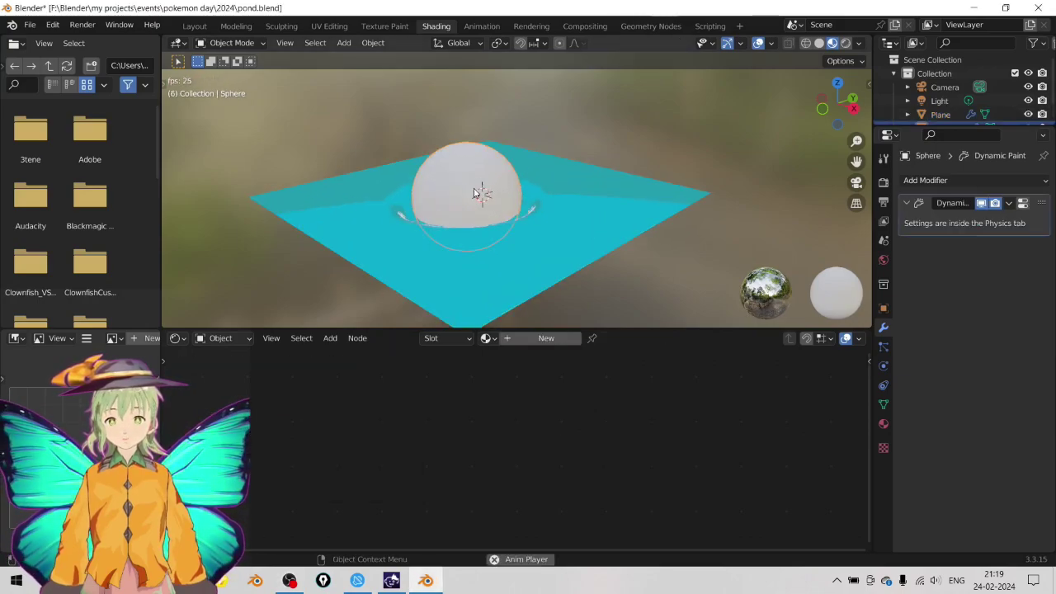
pyautogui.moveTo(482, 213); pyautogui.dragTo(425, 131)
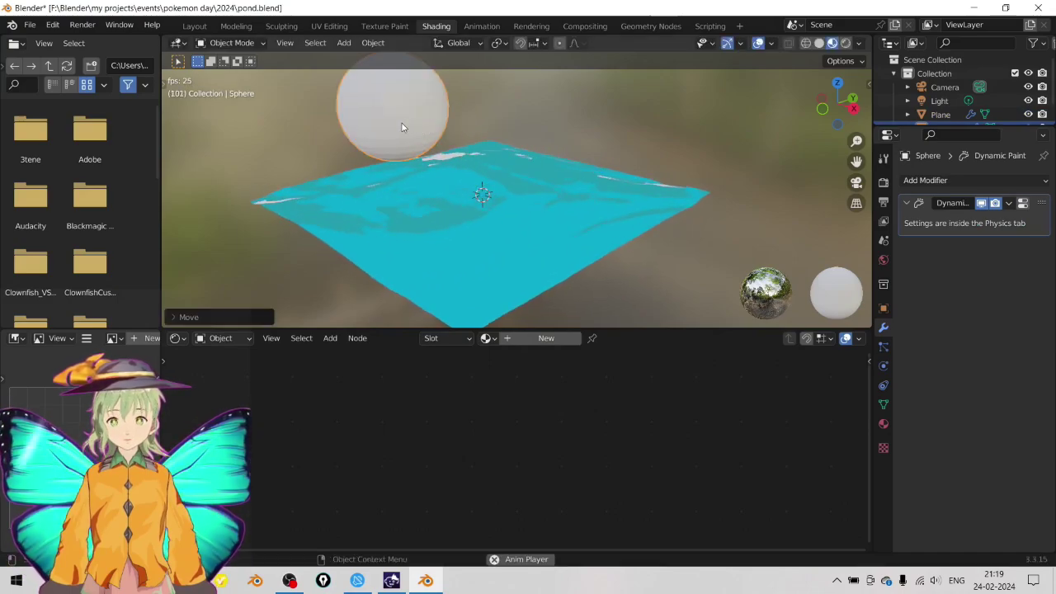
pyautogui.moveTo(415, 125); pyautogui.dragTo(485, 196)
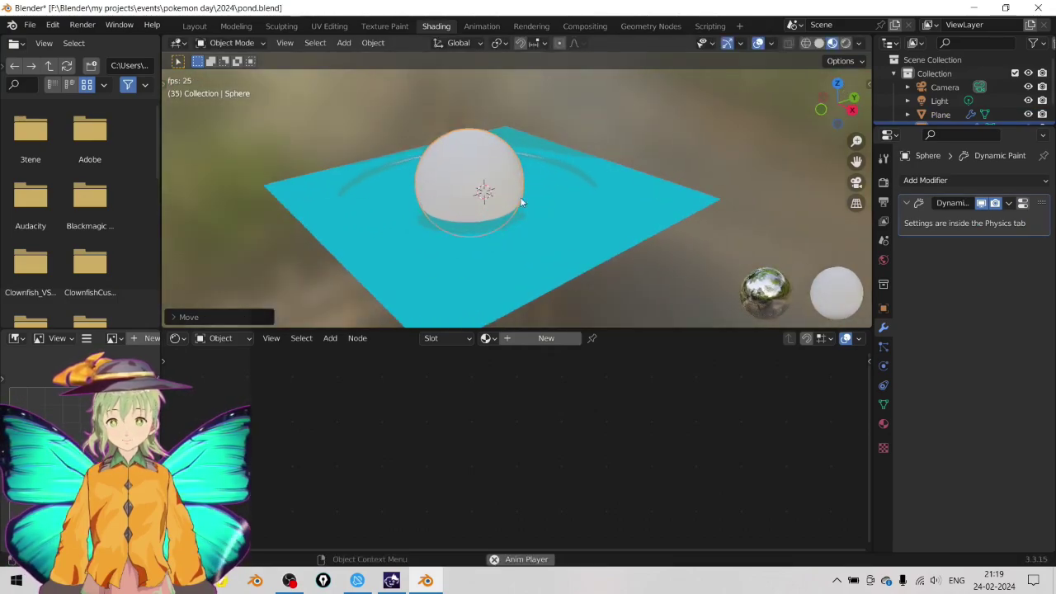
pyautogui.press('g')
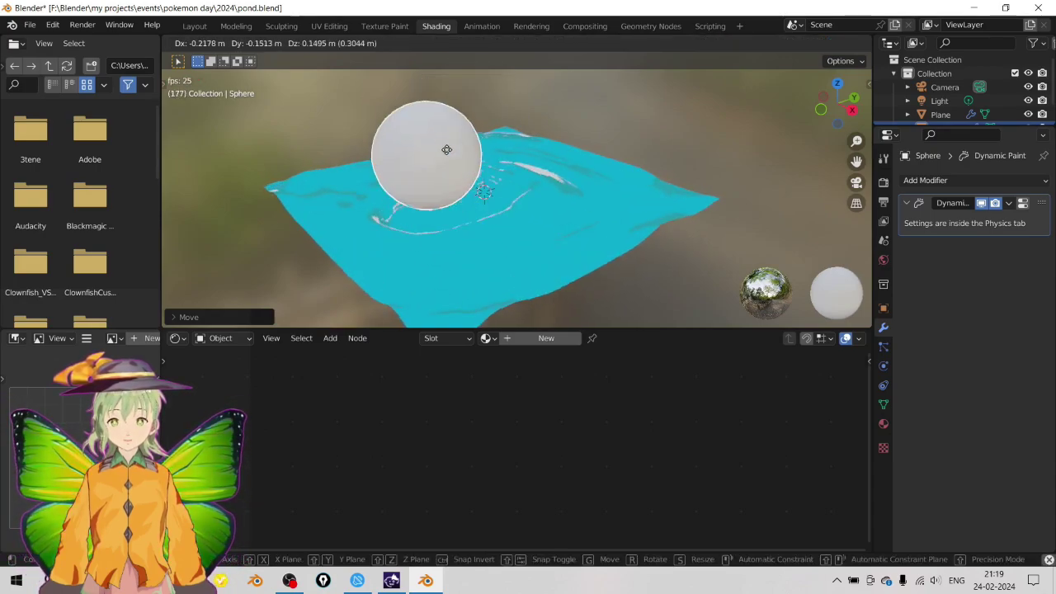
pyautogui.click(533, 174)
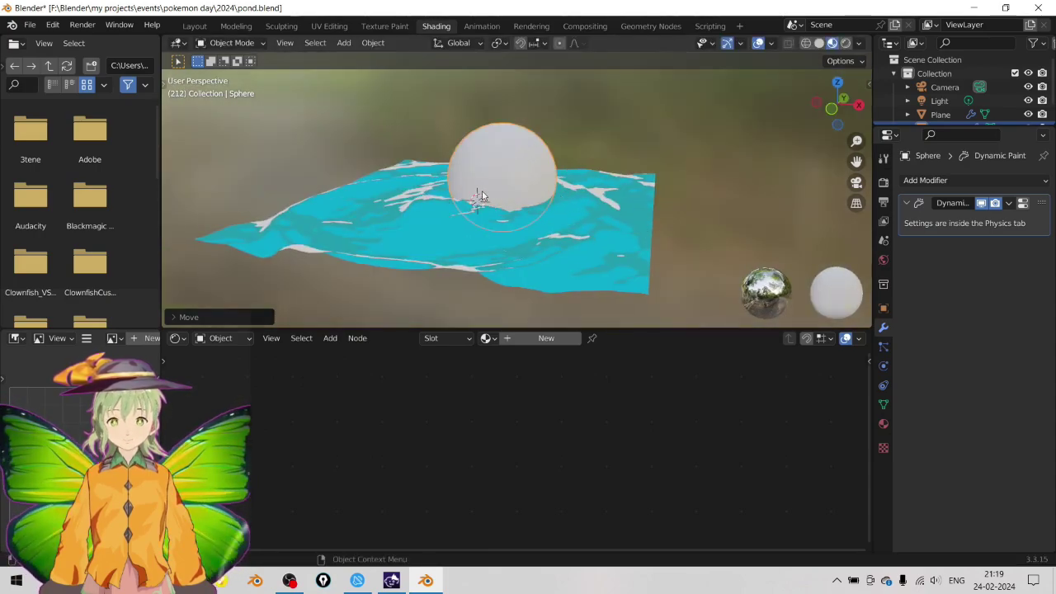
# - Start a new General file without saving the changes to pond.blend
pyautogui.click(28, 24)
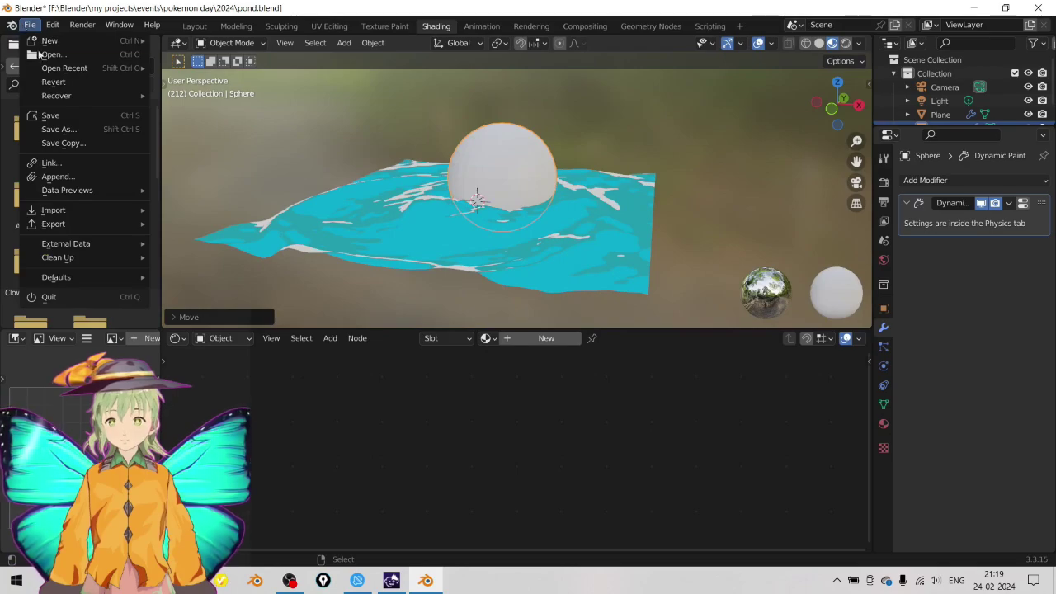
pyautogui.moveTo(89, 42)
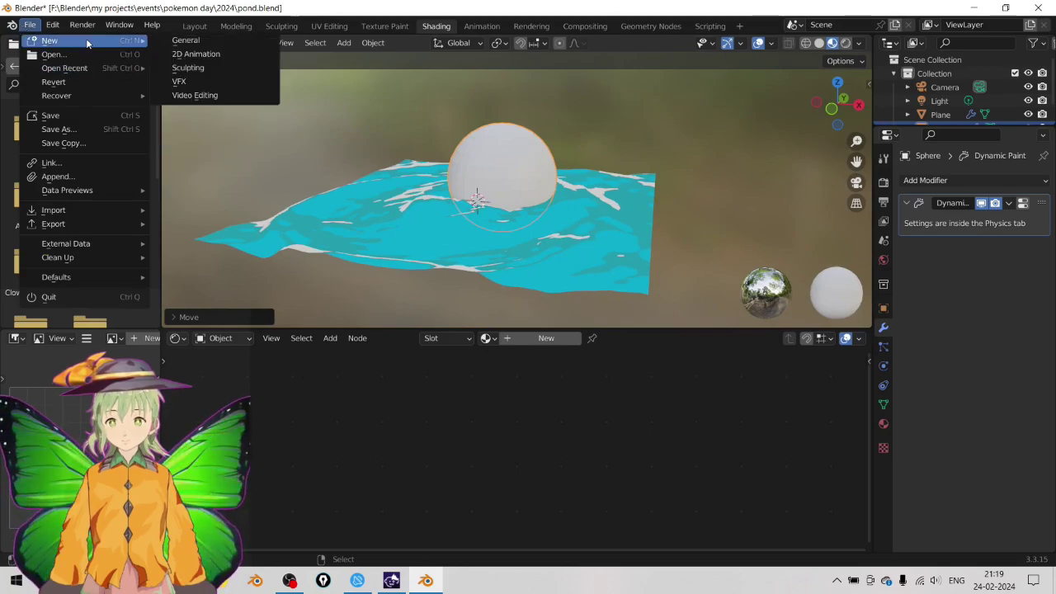
pyautogui.click(211, 43)
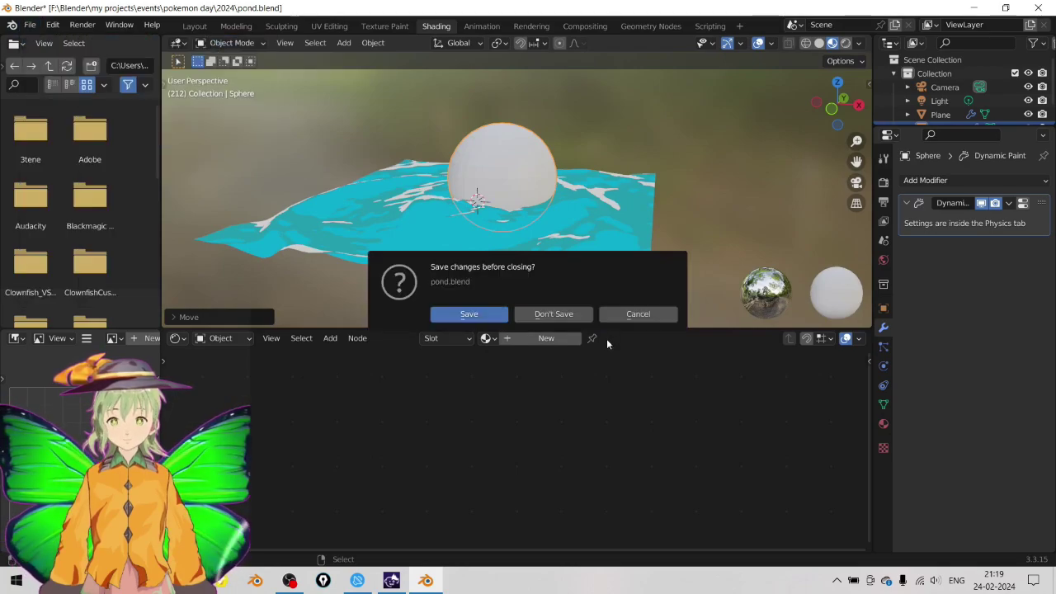
pyautogui.click(564, 316)
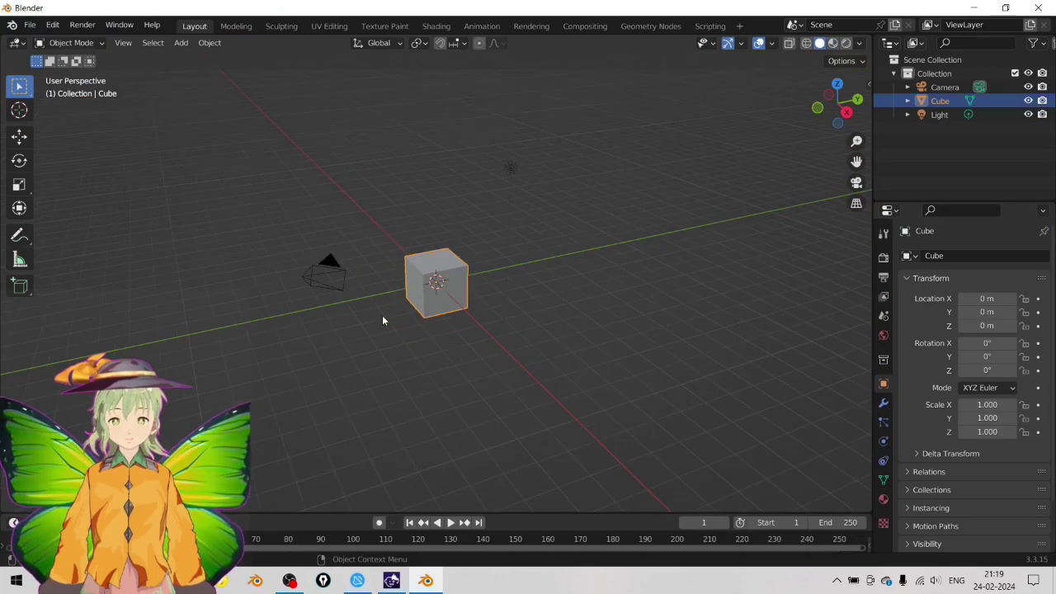
# - Delete the default cube and add a plane mesh at the origin
pyautogui.press('x')
pyautogui.click(423, 262)
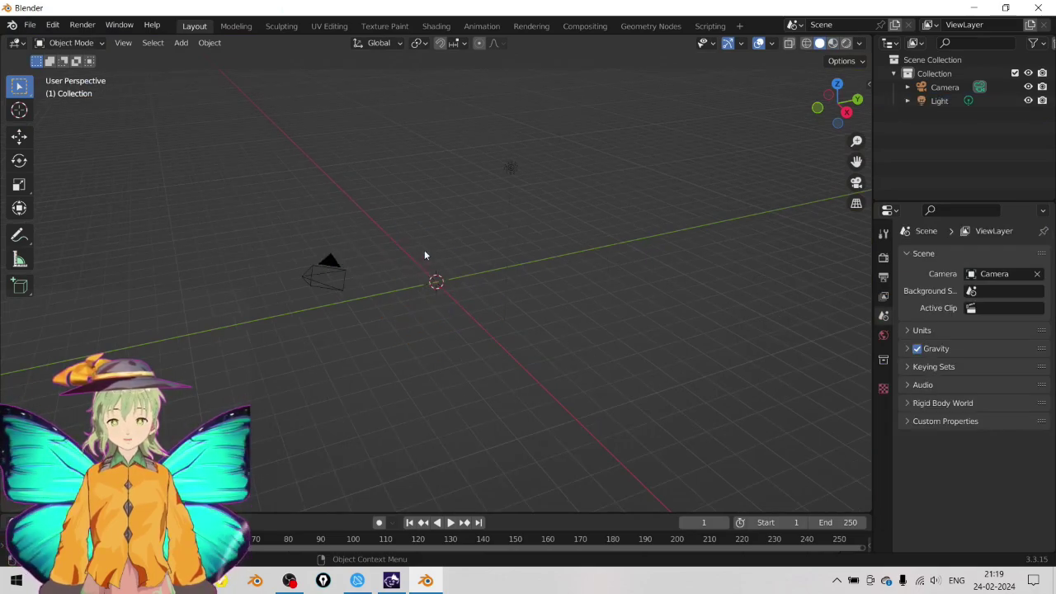
pyautogui.hotkey('shift', 'a')
pyautogui.moveTo(448, 219)
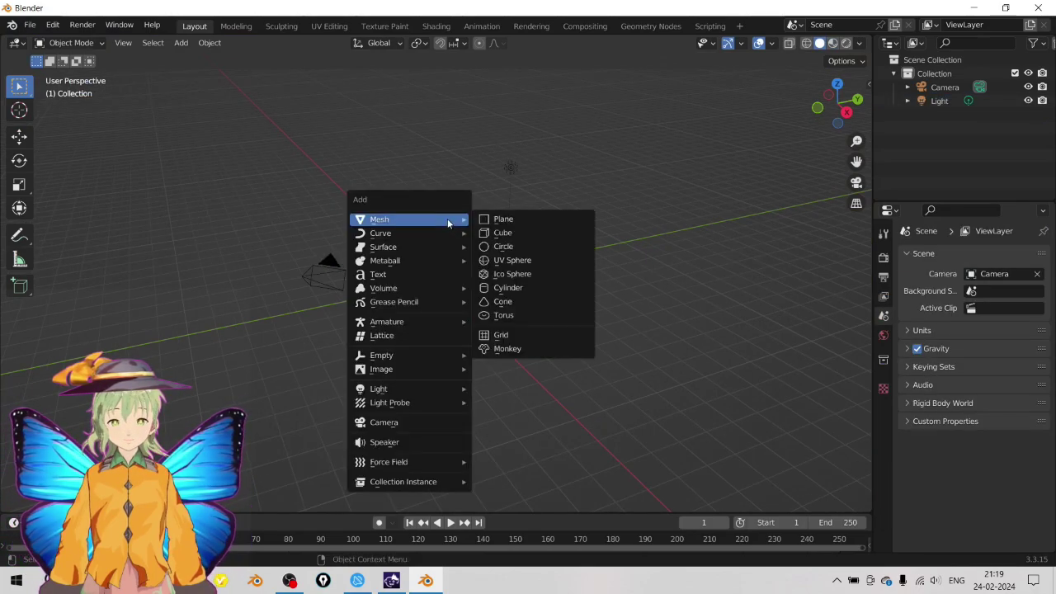
pyautogui.click(543, 219)
# - Open the Shortcut VUr settings and set the Dock option of the key display to Center
pyautogui.press('n')
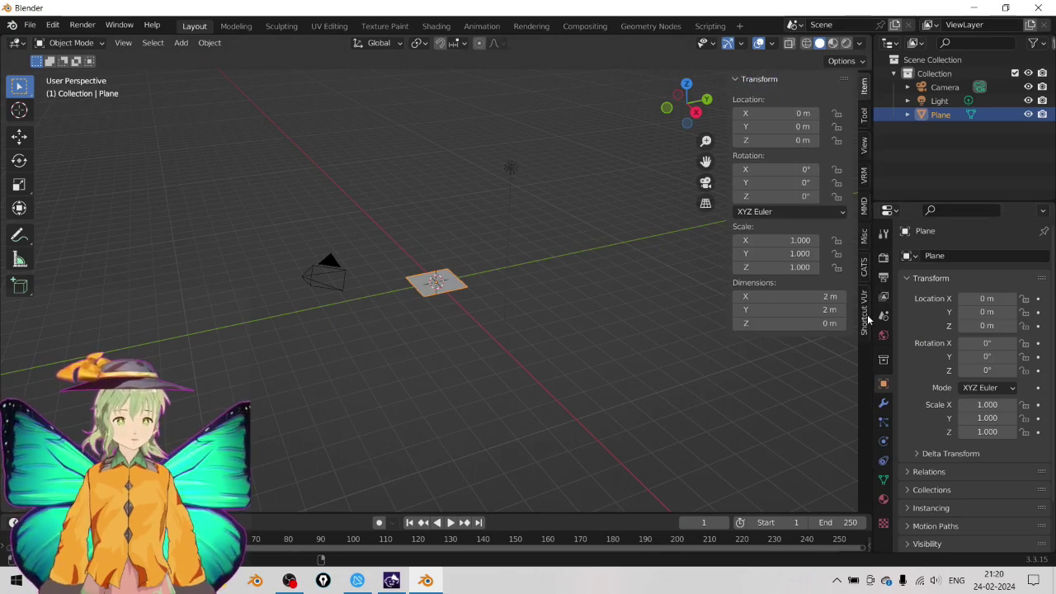
pyautogui.click(867, 315)
pyautogui.click(795, 119)
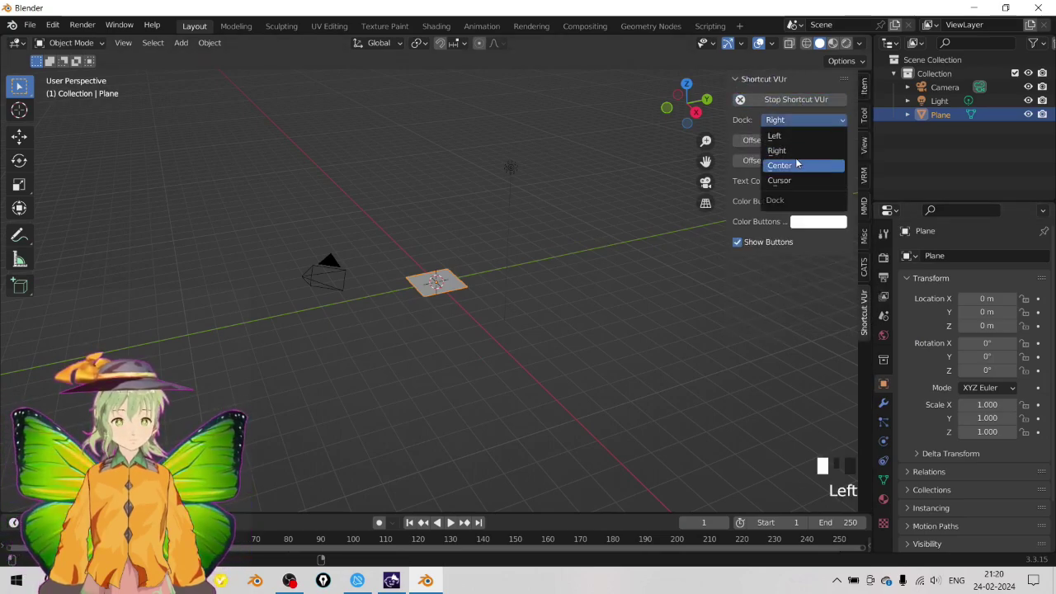
pyautogui.click(796, 165)
# - Scale the plane up uniformly to about 4.71 times its original size
pyautogui.scroll(4, 407, 275)
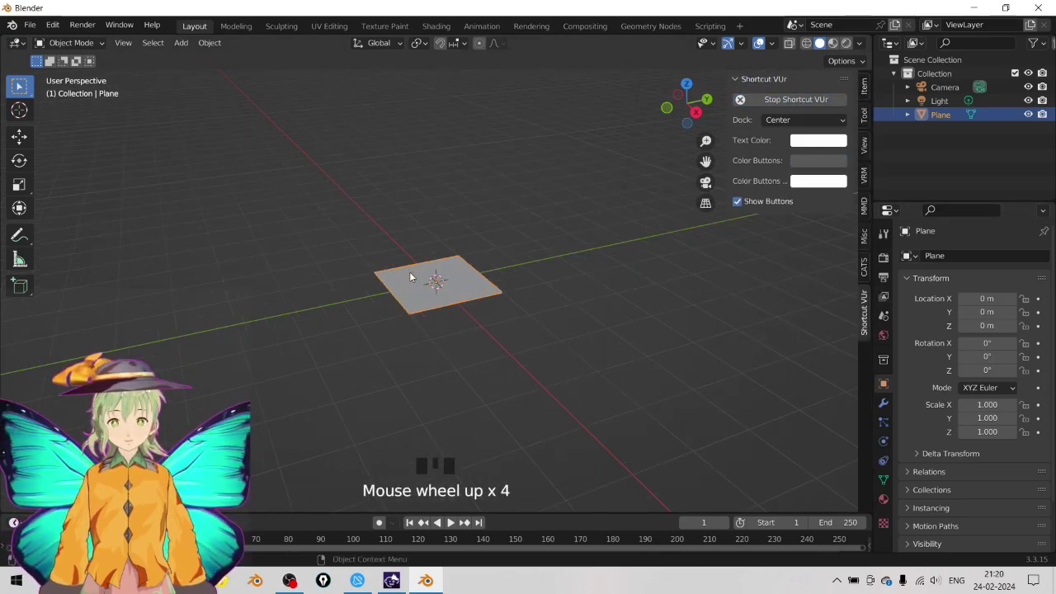
pyautogui.press('s')
pyautogui.click(816, 294)
pyautogui.scroll(-5, 439, 295)
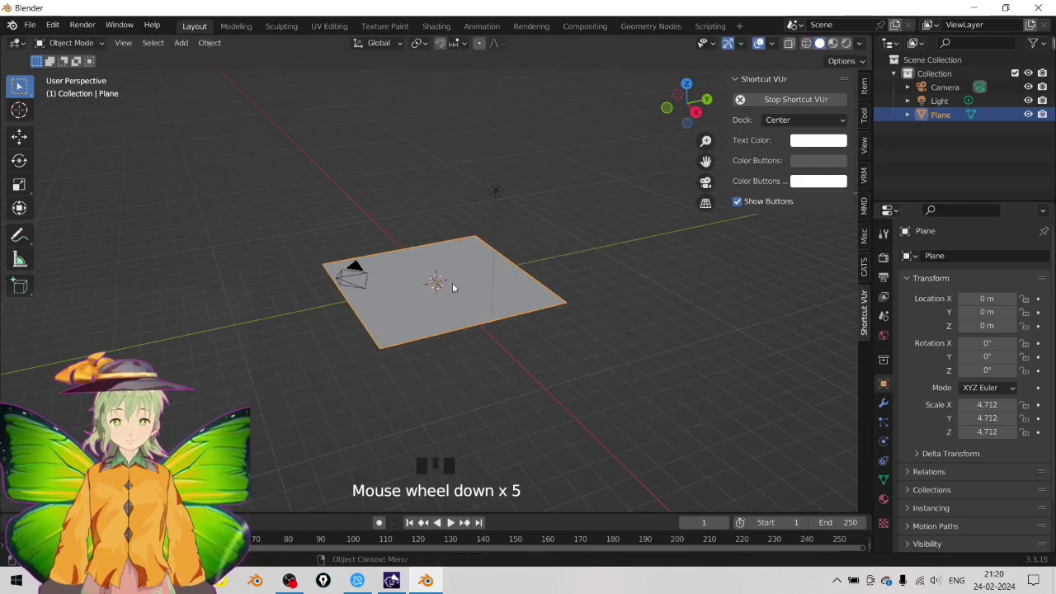
pyautogui.scroll(3, 454, 288)
pyautogui.hotkey('shift', 'a')
pyautogui.moveTo(346, 106)
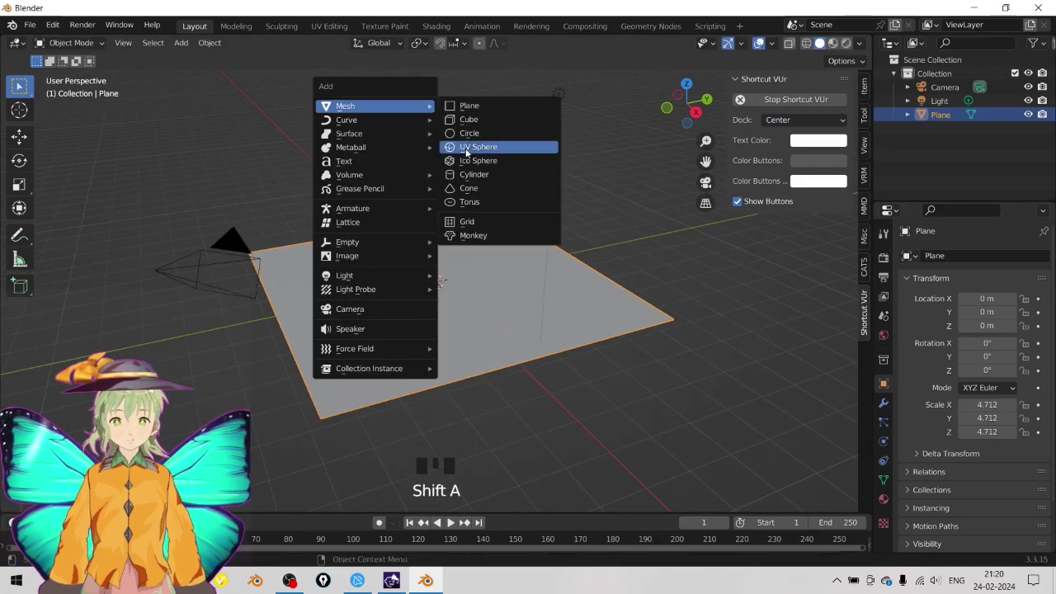
pyautogui.click(501, 162)
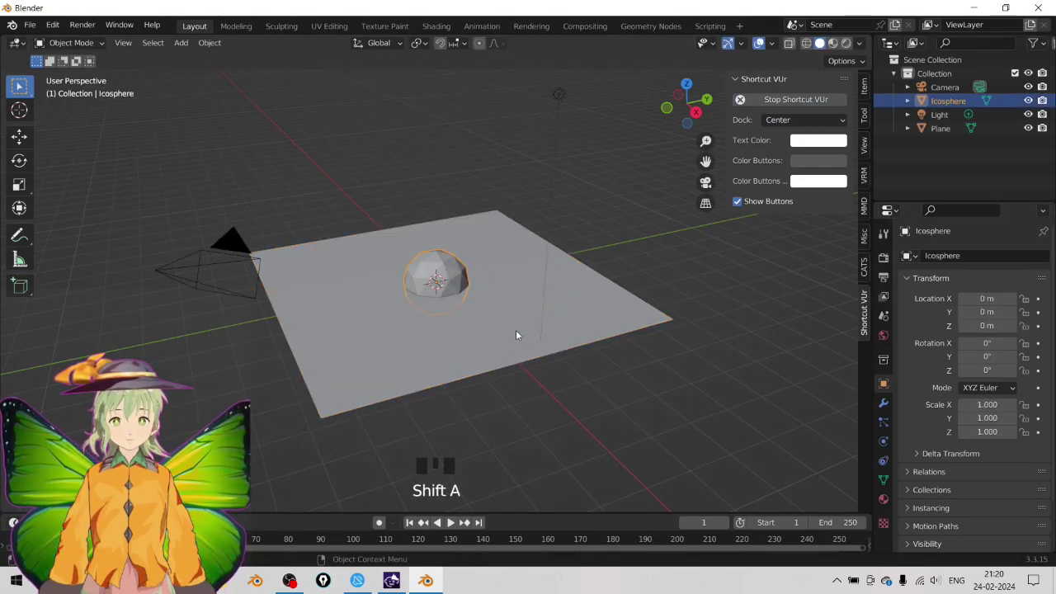
pyautogui.press('g')
pyautogui.click(630, 228)
pyautogui.moveTo(578, 289); pyautogui.dragTo(469, 236, button='middle')
pyautogui.hotkey('ctrl', 'z')
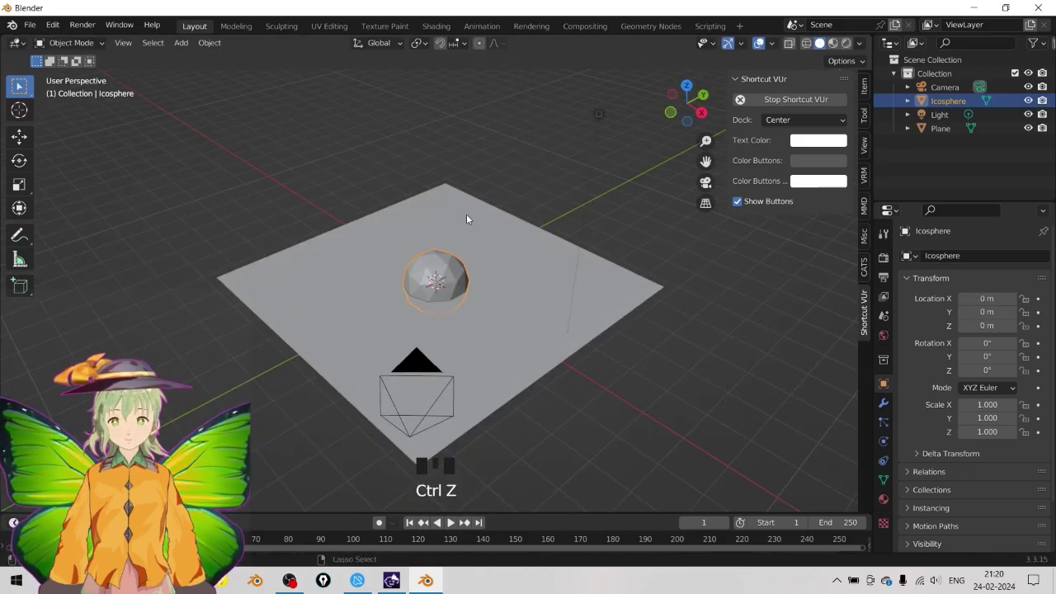
pyautogui.hotkey('ctrl', 'z')
pyautogui.hotkey('shift', 'a')
pyautogui.moveTo(529, 142)
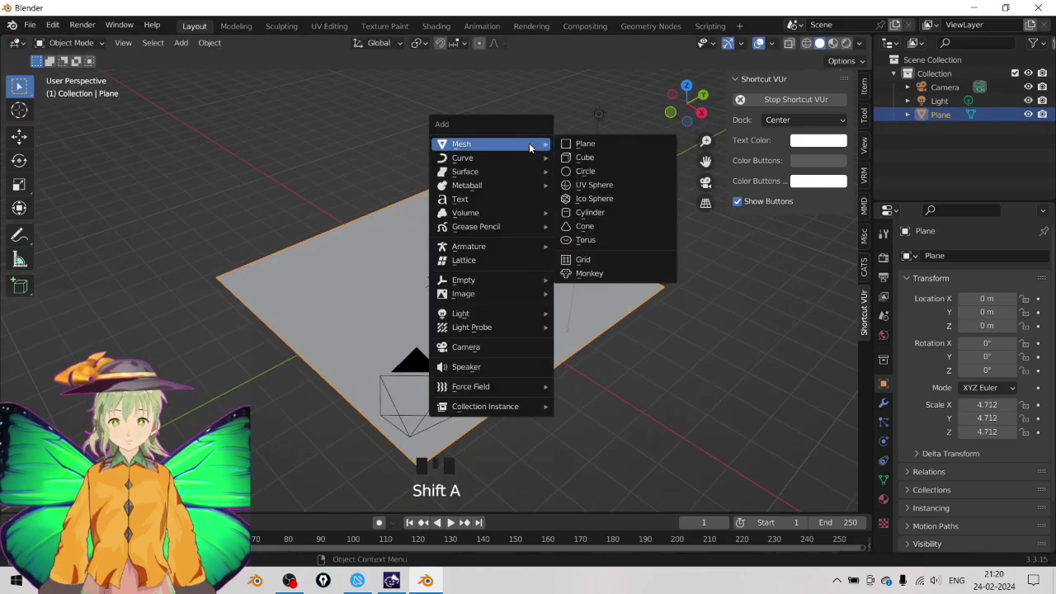
pyautogui.click(594, 199)
pyautogui.press('g')
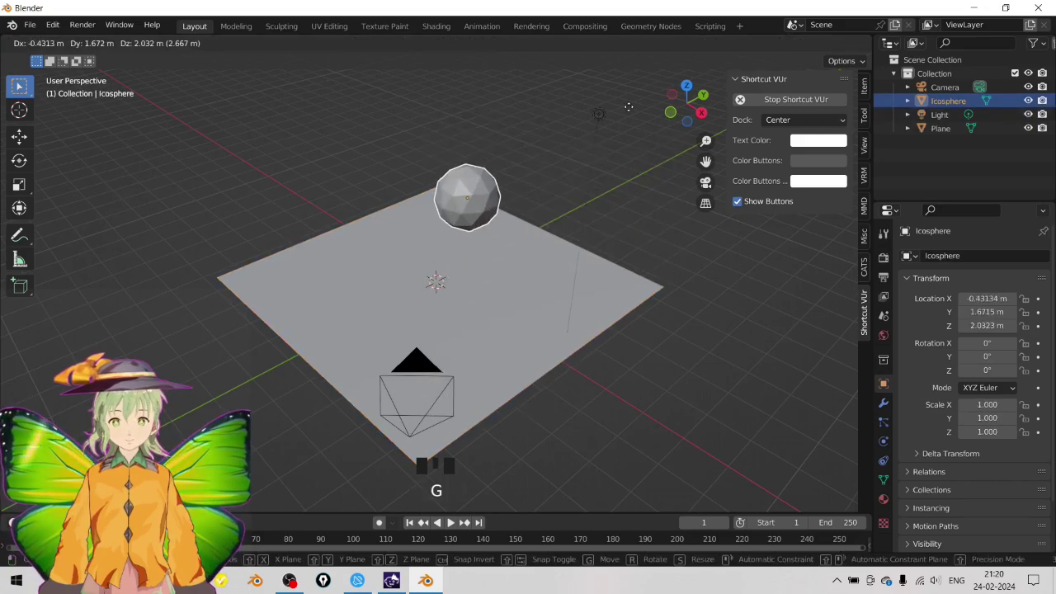
pyautogui.click(625, 109)
pyautogui.hotkey('ctrl', 'z')
pyautogui.hotkey('ctrl', 'z')
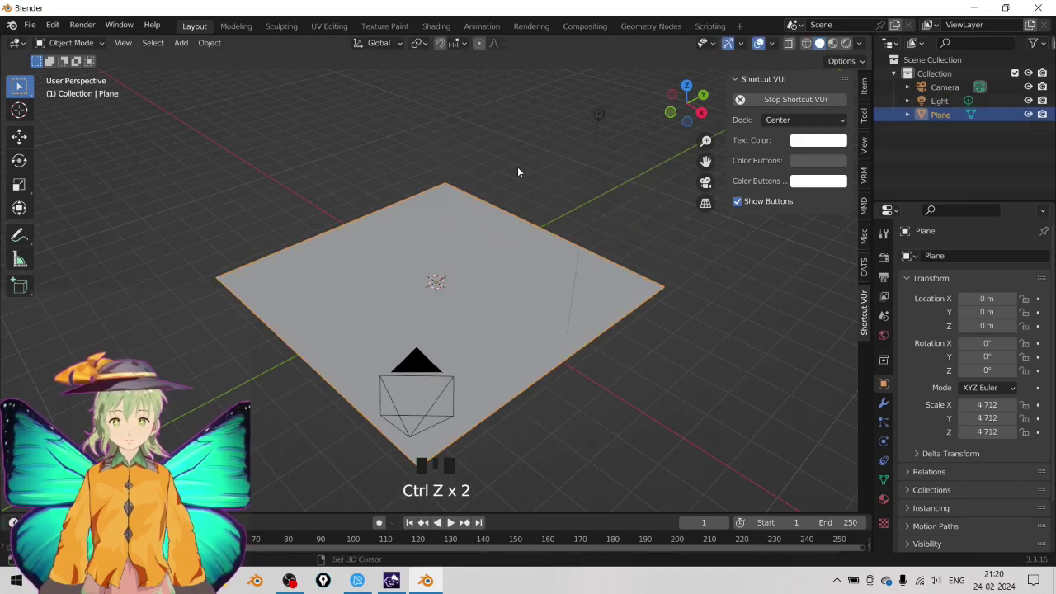
# - Add a cone mesh at the centre of the plane
pyautogui.hotkey('shift', 'a')
pyautogui.moveTo(518, 166)
pyautogui.click(578, 257)
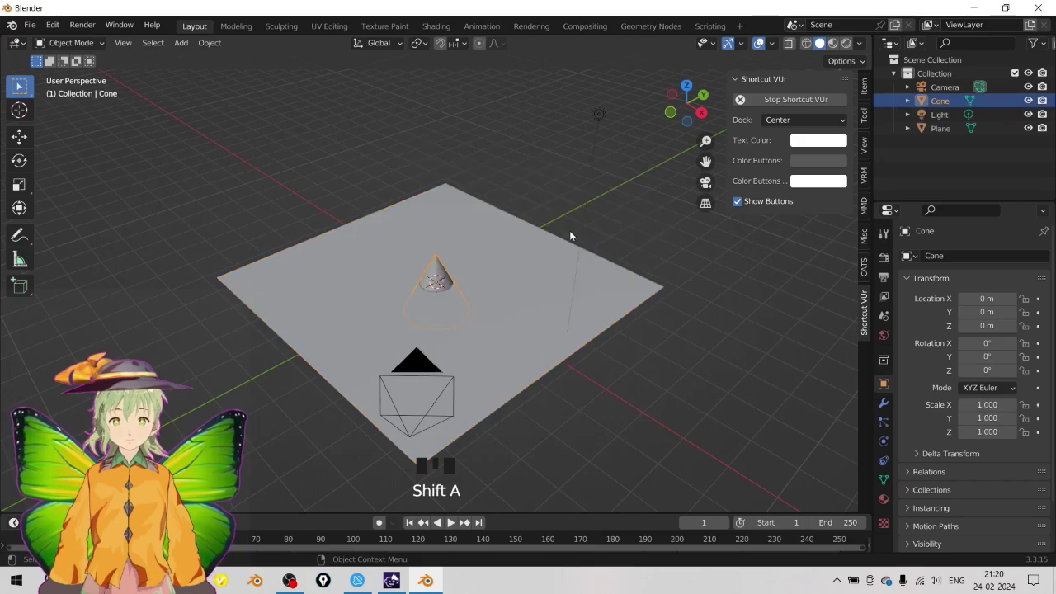
pyautogui.press('g')
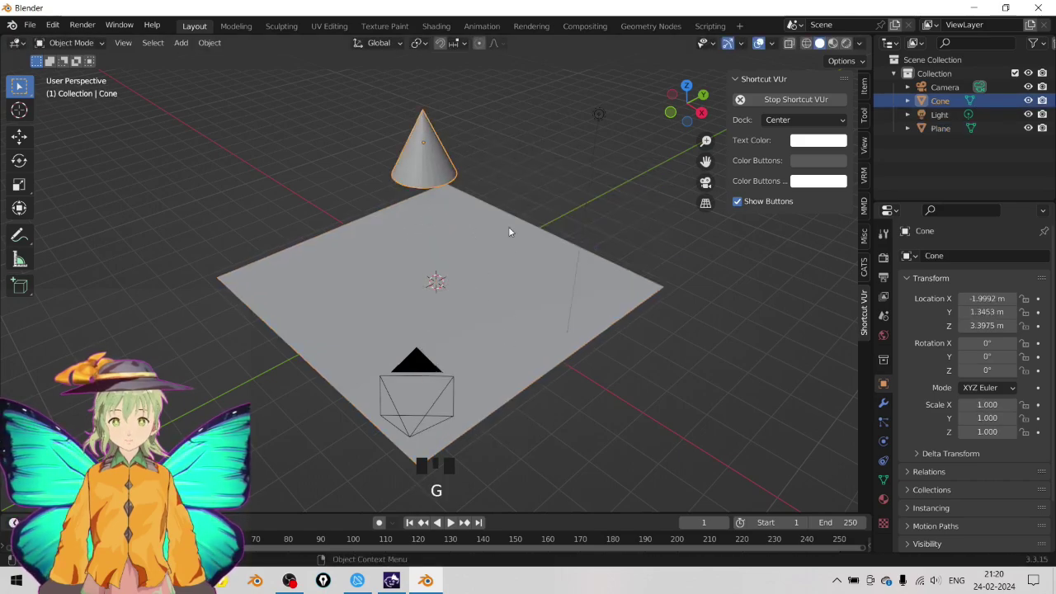
pyautogui.click(509, 231)
pyautogui.moveTo(509, 231); pyautogui.dragTo(385, 211, button='middle')
pyautogui.press('r')
pyautogui.press('x')
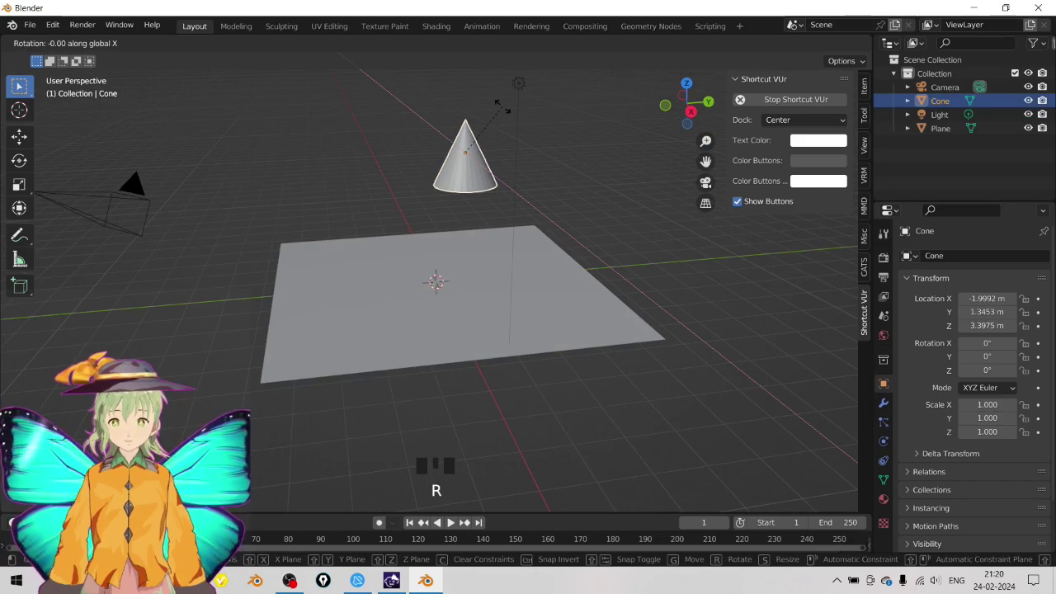
pyautogui.write('90')
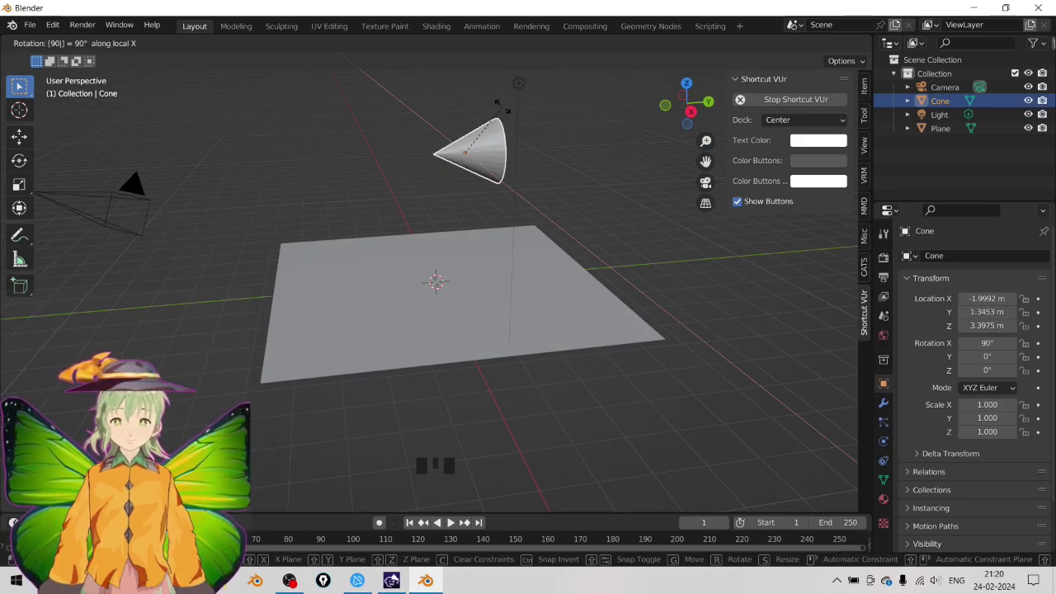
pyautogui.write('90')
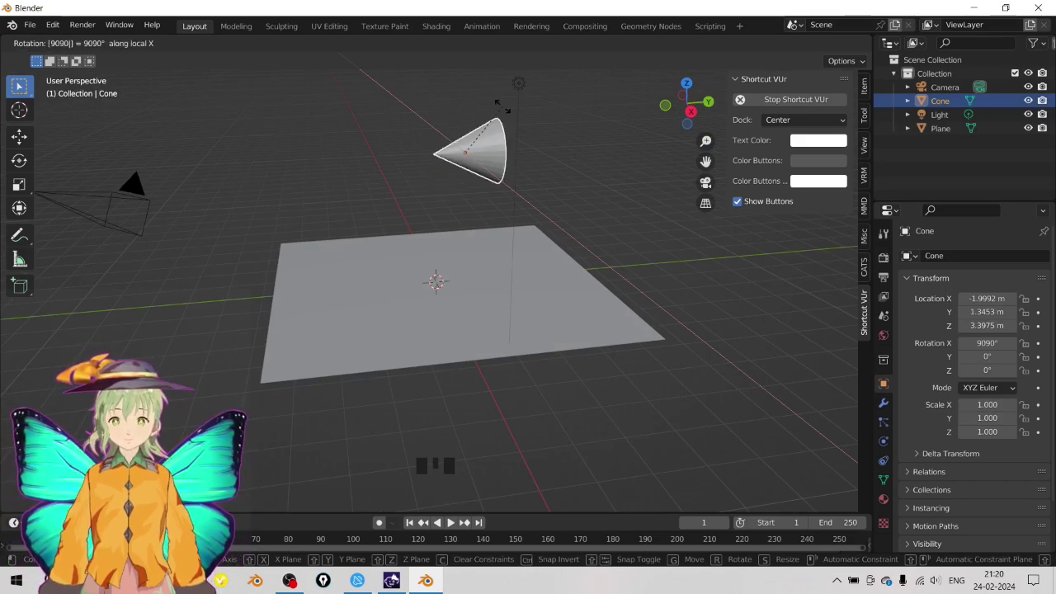
pyautogui.write('z')
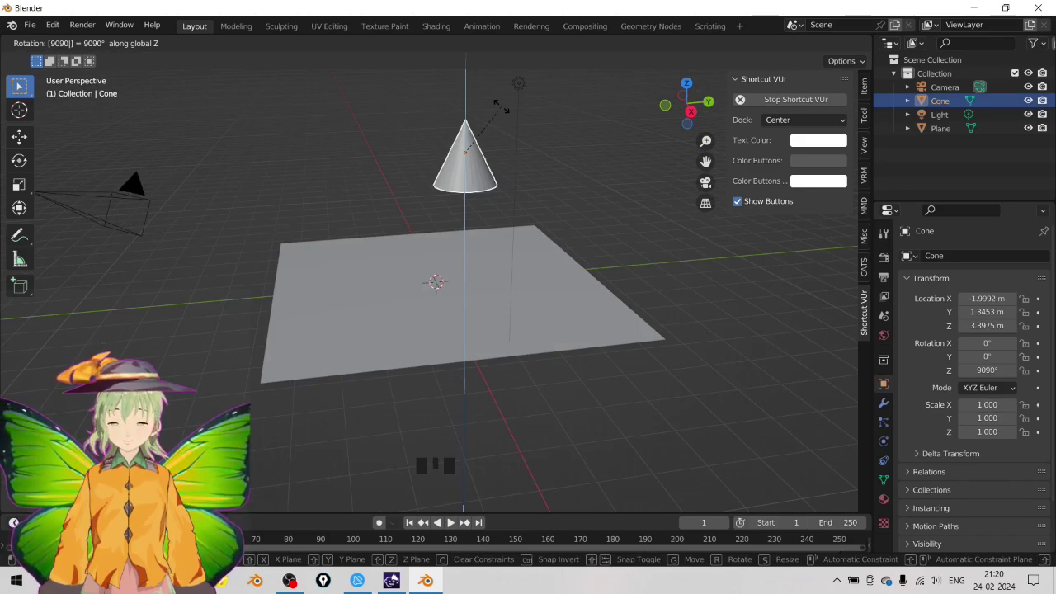
pyautogui.write('yz')
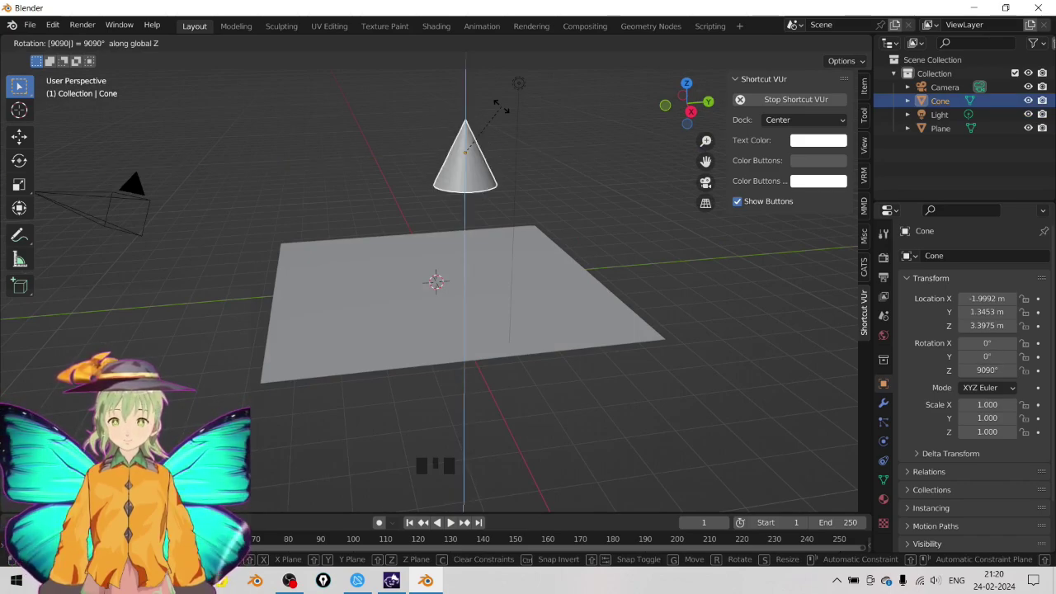
pyautogui.write('180')
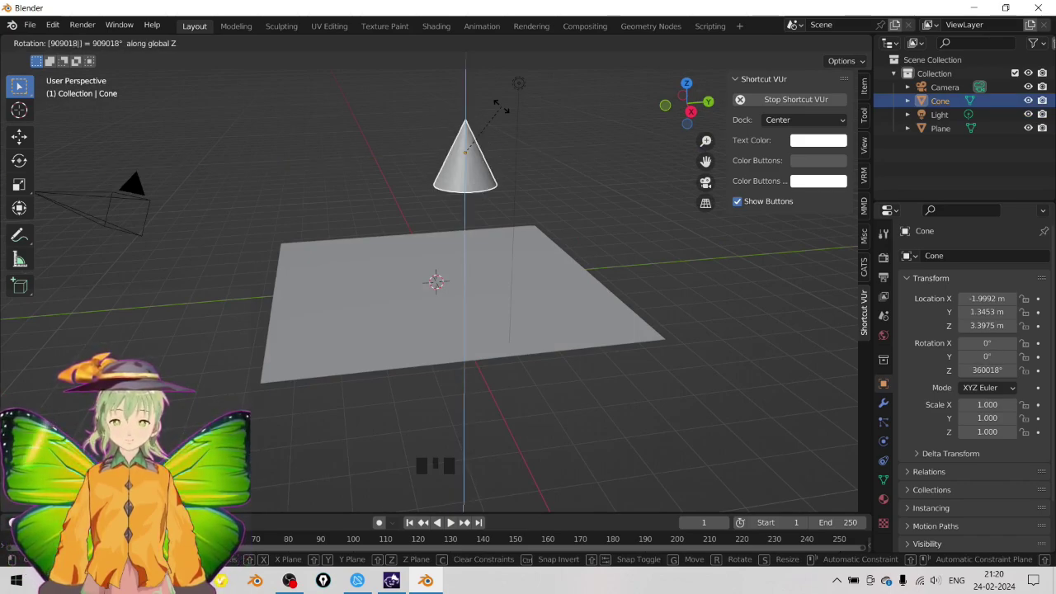
pyautogui.click(501, 107)
pyautogui.hotkey('ctrl', 'z')
pyautogui.hotkey('ctrl', 'z')
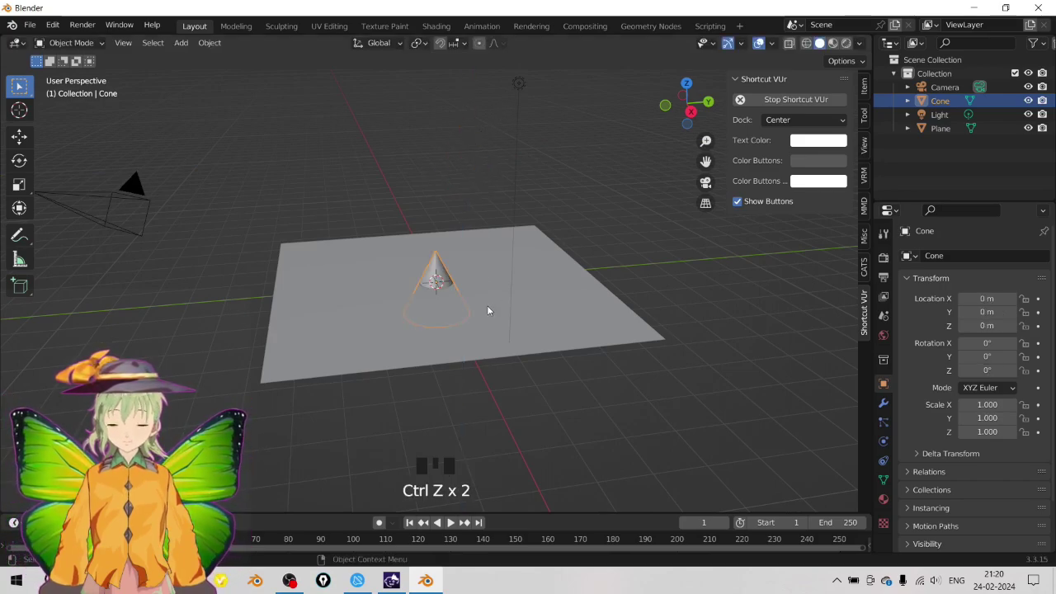
# - Rotate the cone 90° about the global Y axis
pyautogui.press('r')
pyautogui.press('x')
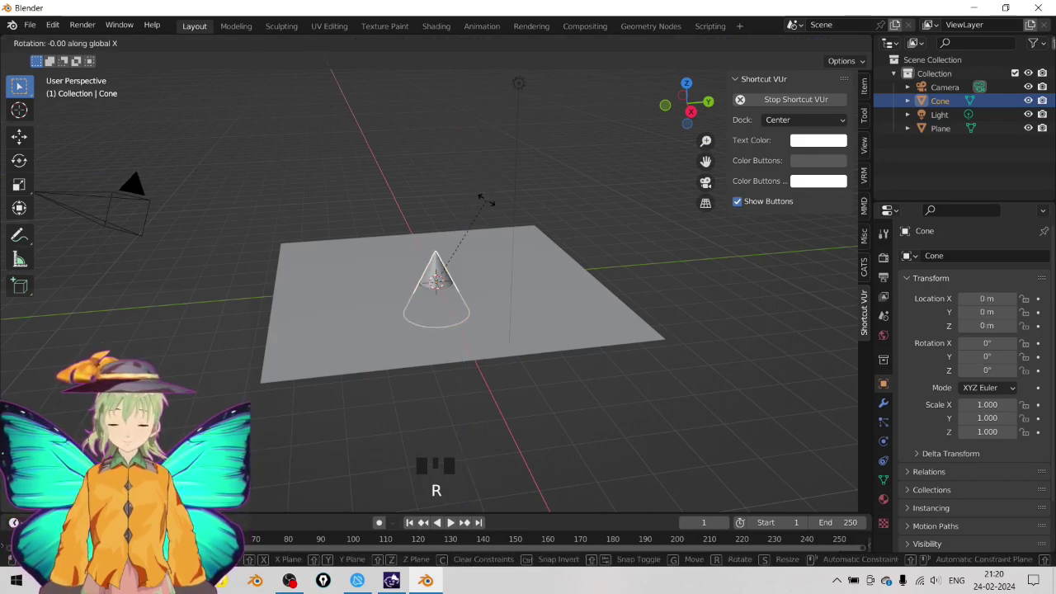
pyautogui.write('z')
pyautogui.write('90')
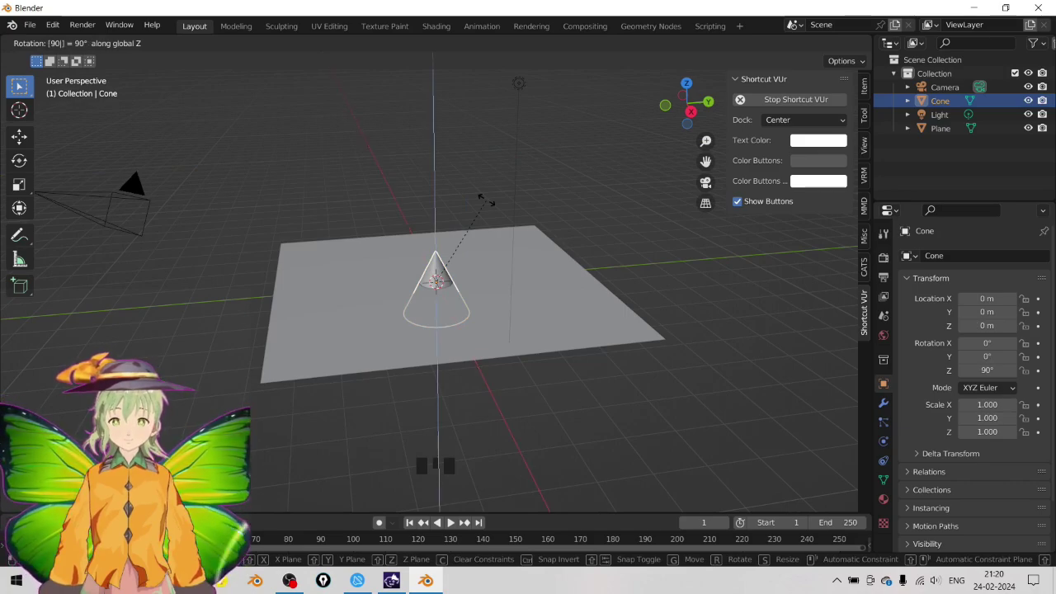
pyautogui.write('y')
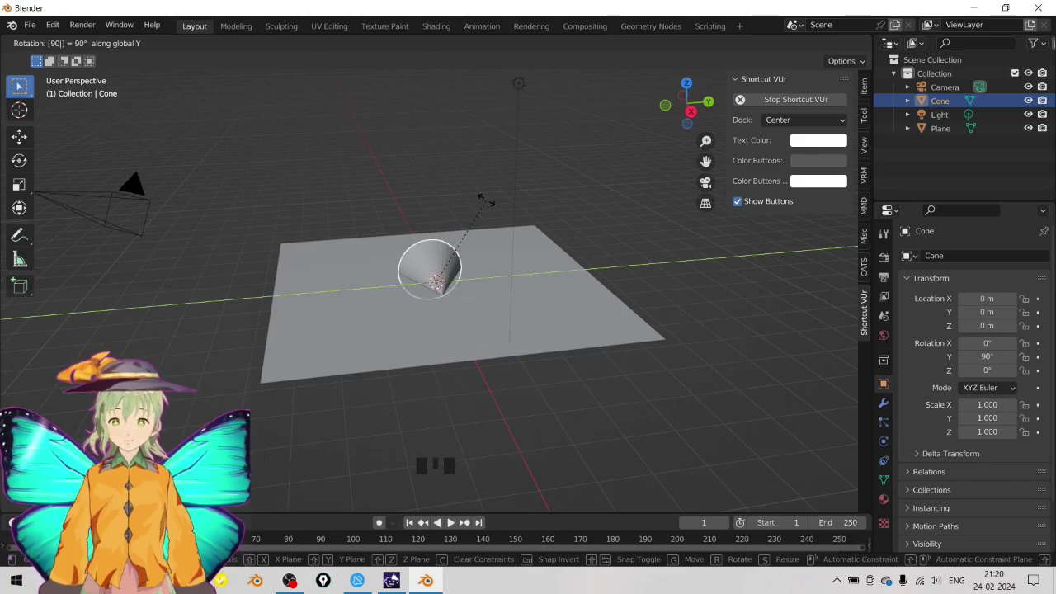
pyautogui.press('Return')
# - Rotate the cone freely in a side view until its tip points down toward the plane
pyautogui.moveTo(436, 207); pyautogui.dragTo(485, 127, button='middle')
pyautogui.press('r')
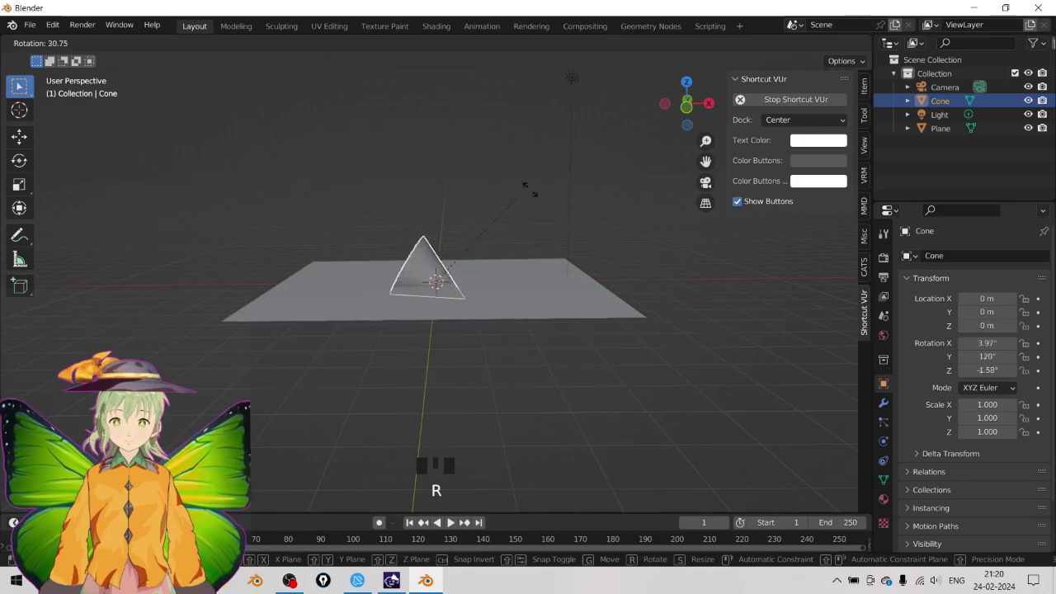
pyautogui.click(528, 314)
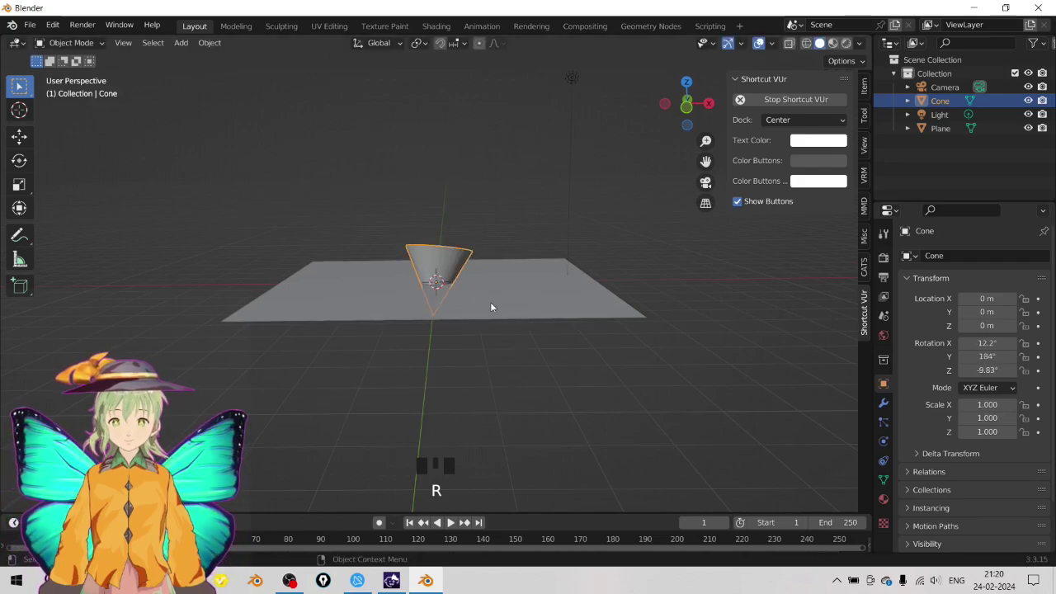
pyautogui.press('r')
pyautogui.click(484, 252)
# - Raise the cone to about 4.3 m above the plane and adjust its tilt so the tip points straight down
pyautogui.press('g')
pyautogui.click(465, 134)
pyautogui.moveTo(464, 135); pyautogui.dragTo(561, 156, button='middle')
pyautogui.press('r')
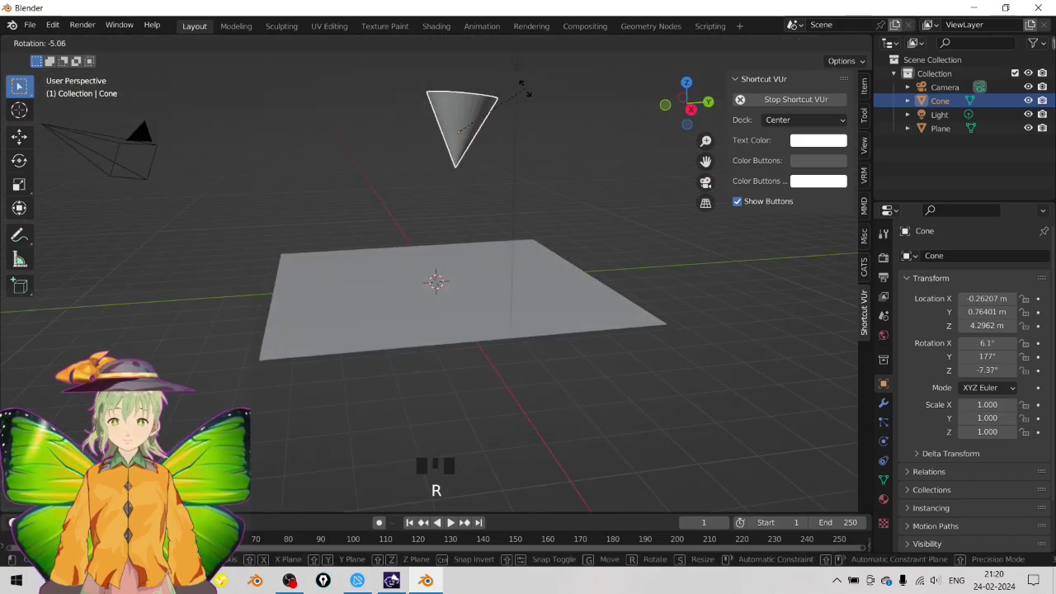
pyautogui.click(506, 86)
# - Rename the plane object as pond
pyautogui.click(497, 321)
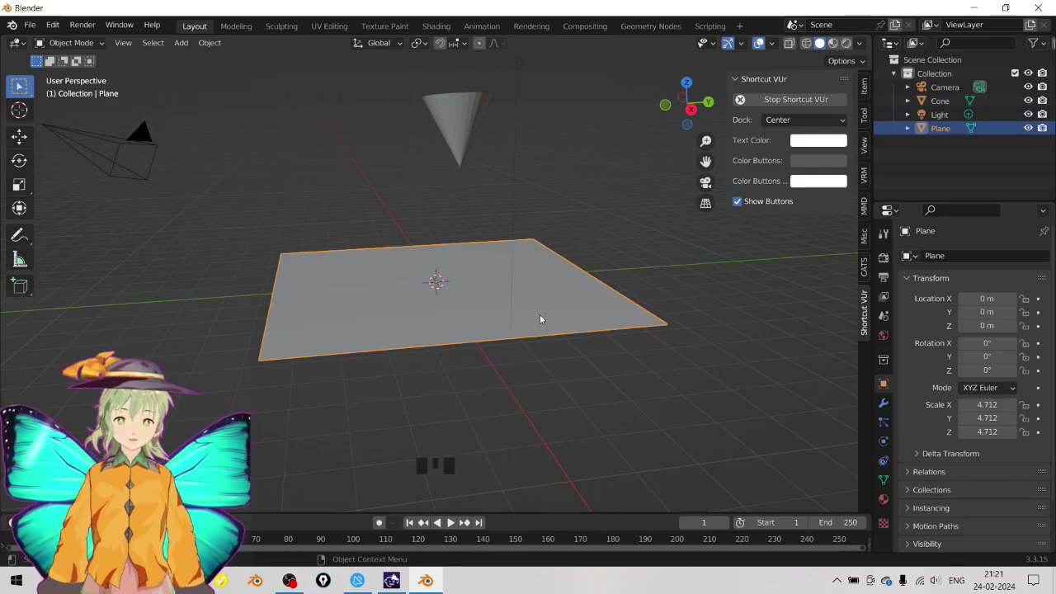
pyautogui.click(942, 130)
pyautogui.doubleClick(942, 131)
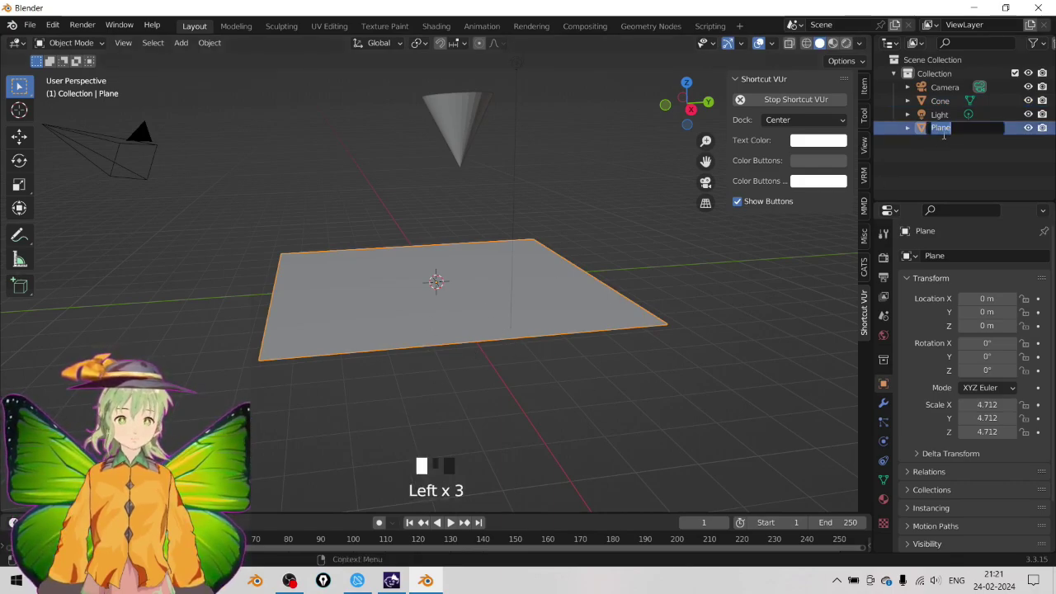
pyautogui.write('pon')
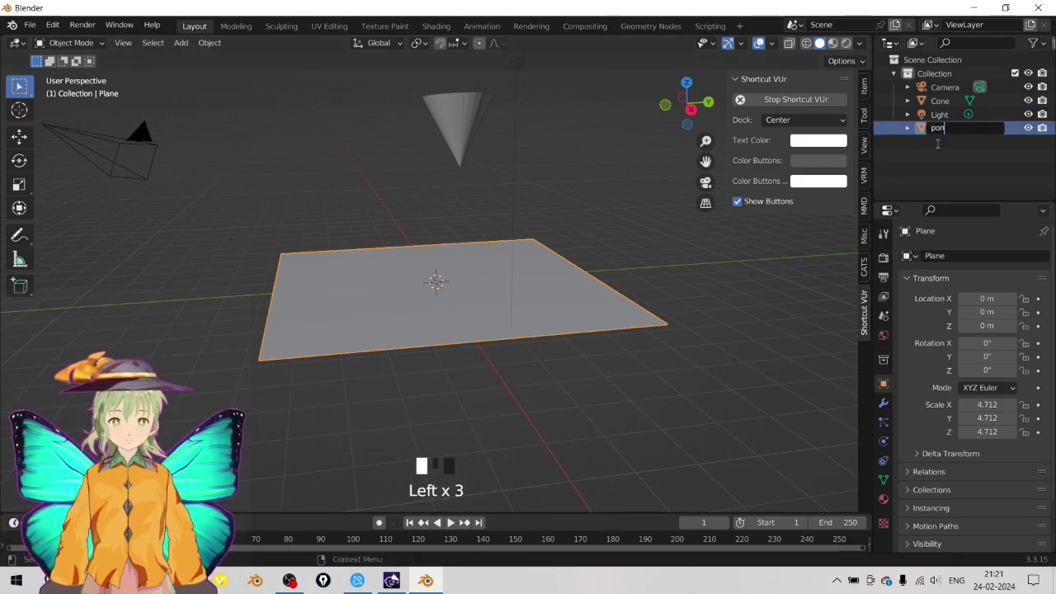
pyautogui.write('d')
pyautogui.press('Return')
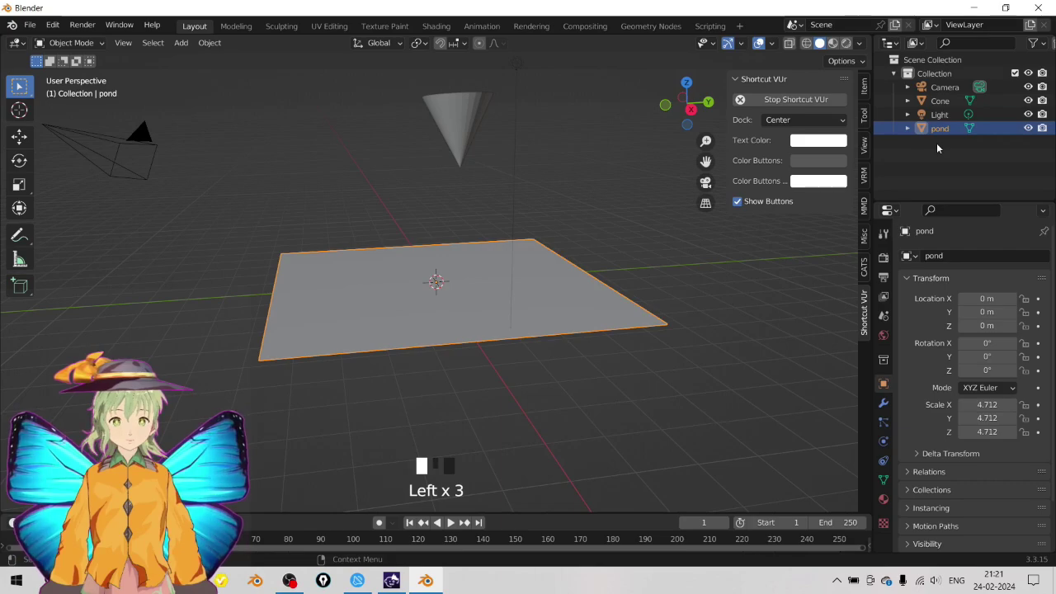
# - Add a Subdivision Surface modifier to the pond
pyautogui.click(882, 402)
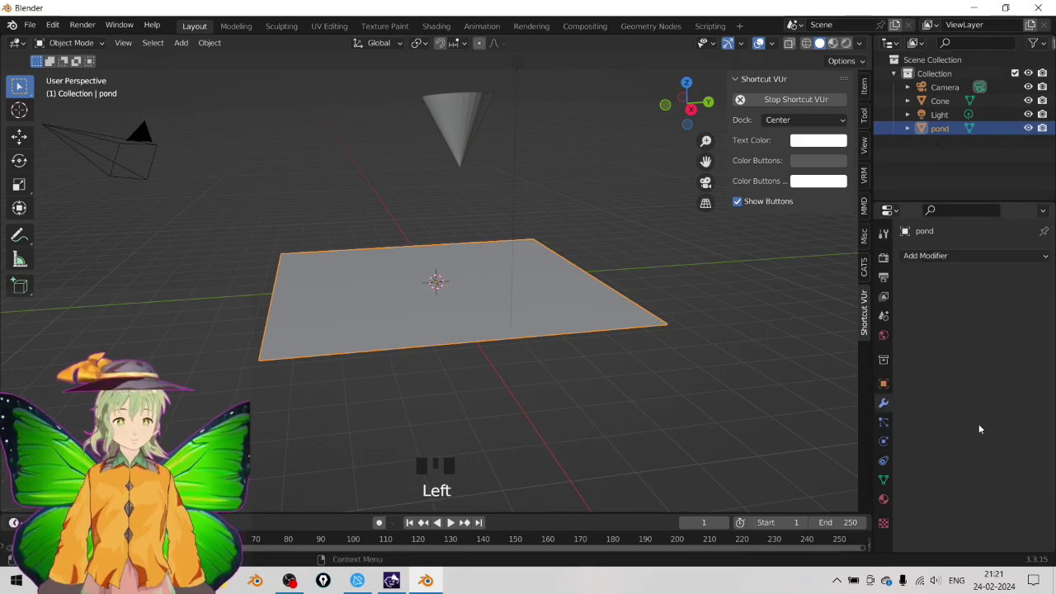
pyautogui.click(940, 256)
pyautogui.click(797, 503)
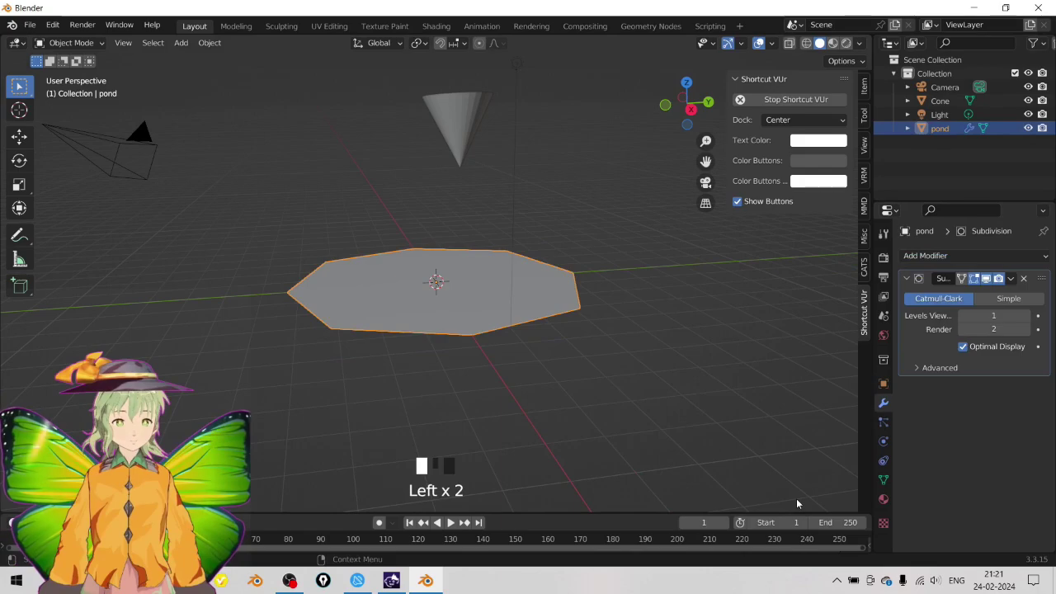
pyautogui.moveTo(495, 338); pyautogui.dragTo(566, 370, button='middle')
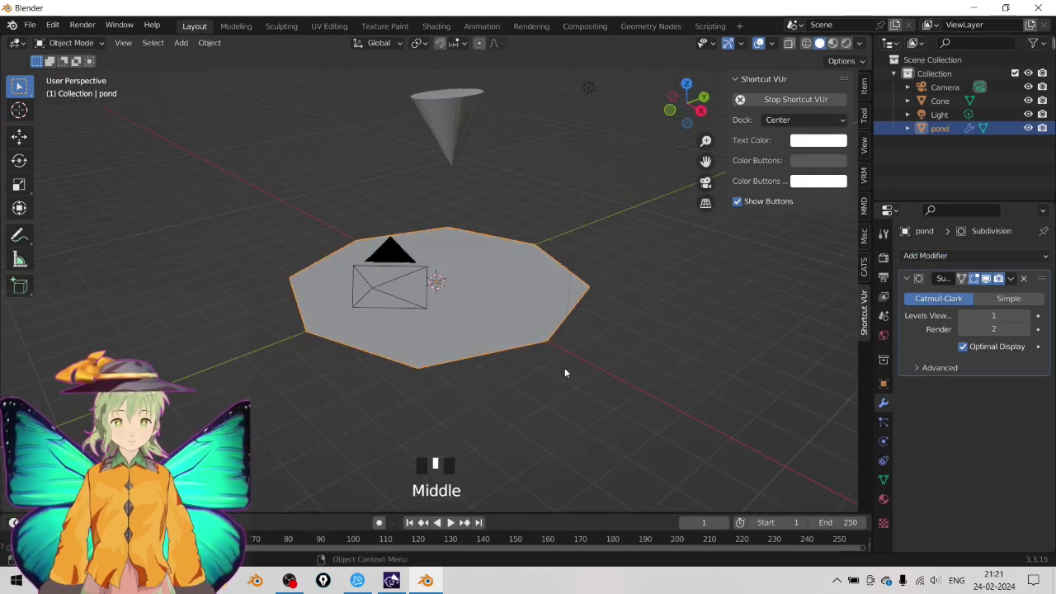
# - Enter Edit Mode on the pond and switch its Subdivision modifier's algorithm to Simple
pyautogui.press('Tab')
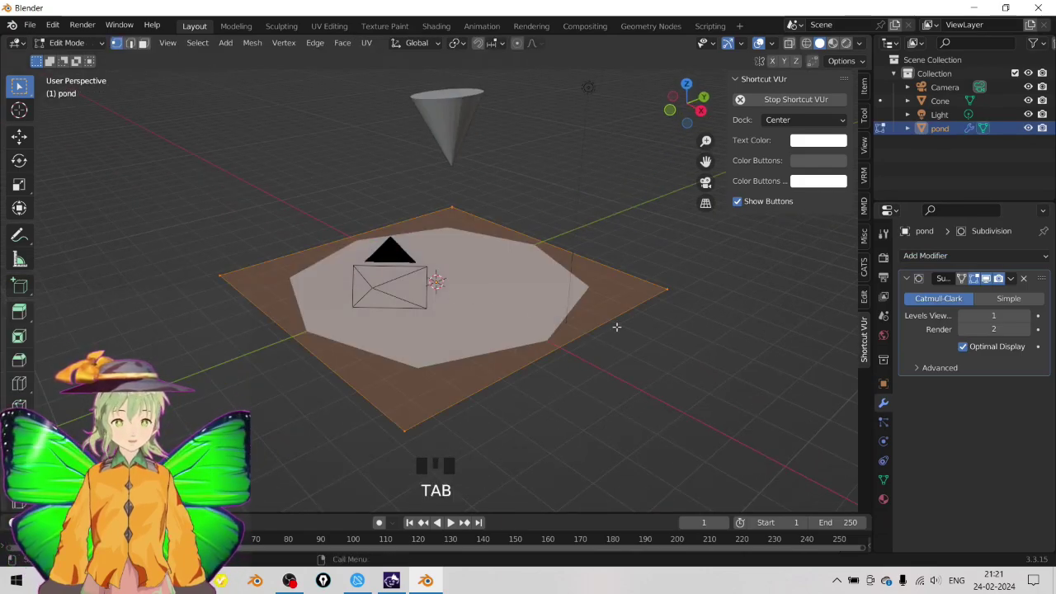
pyautogui.click(1026, 316)
pyautogui.click(962, 316)
pyautogui.moveTo(462, 273); pyautogui.dragTo(470, 301, button='middle')
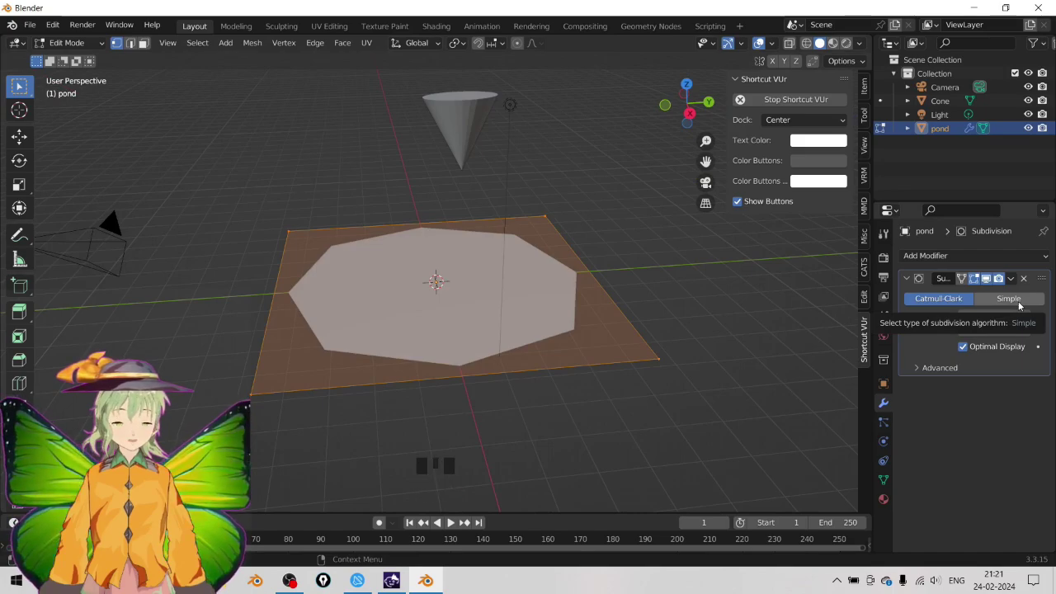
pyautogui.click(1013, 302)
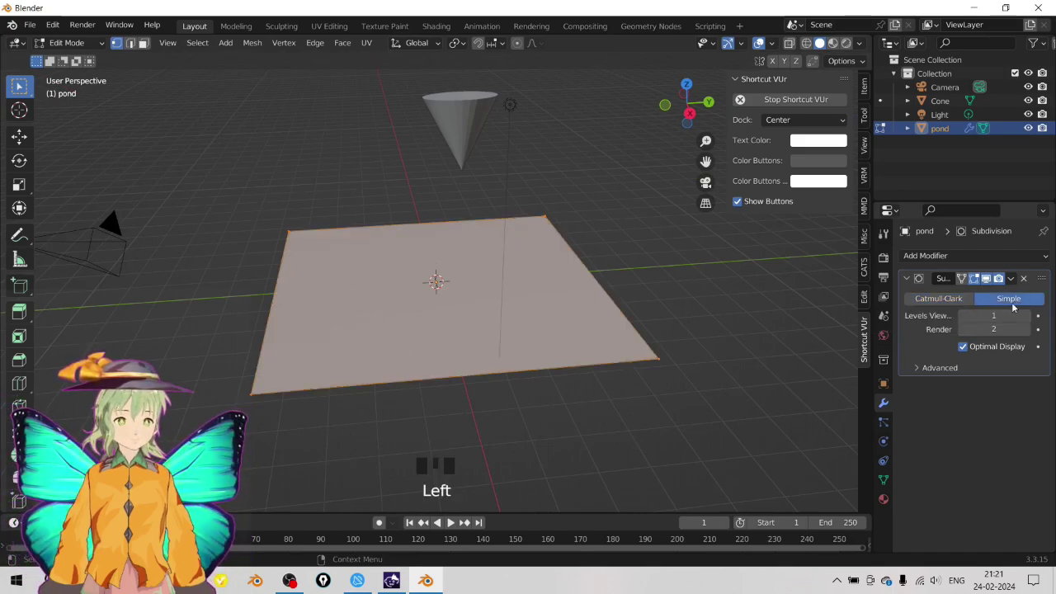
# - Set the Subdivision modifier's viewport and render levels both to 6, and return to Object Mode
pyautogui.click(1027, 316)
pyautogui.click(1026, 316)
pyautogui.click(1026, 316)
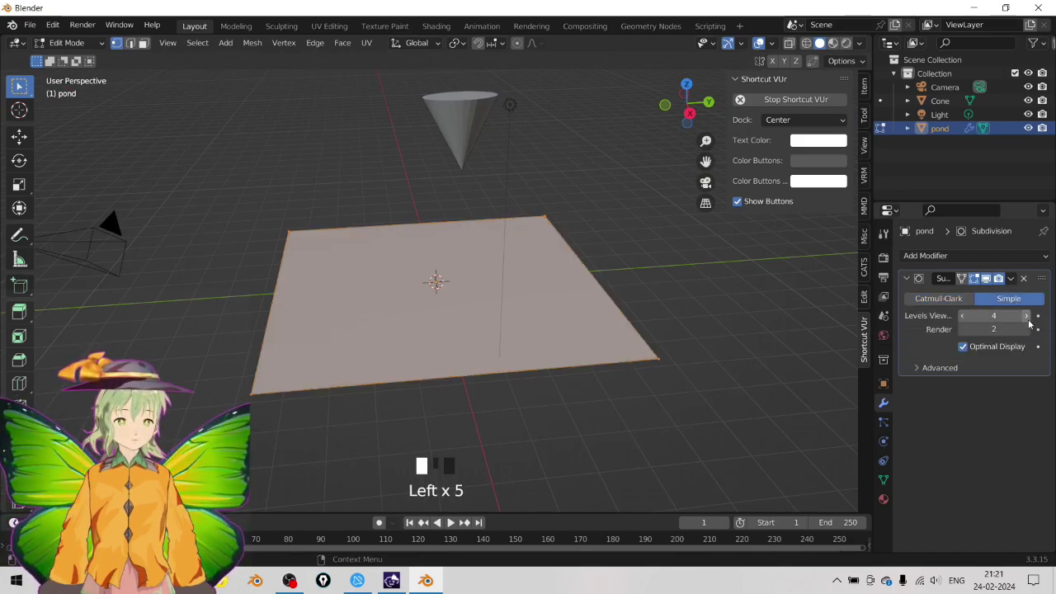
pyautogui.click(1026, 316)
pyautogui.click(1026, 329)
pyautogui.click(1027, 329)
pyautogui.click(1026, 329)
pyautogui.click(1027, 329)
pyautogui.moveTo(636, 330); pyautogui.dragTo(692, 342, button='middle')
pyautogui.moveTo(528, 297); pyautogui.dragTo(571, 288, button='middle')
pyautogui.press('Tab')
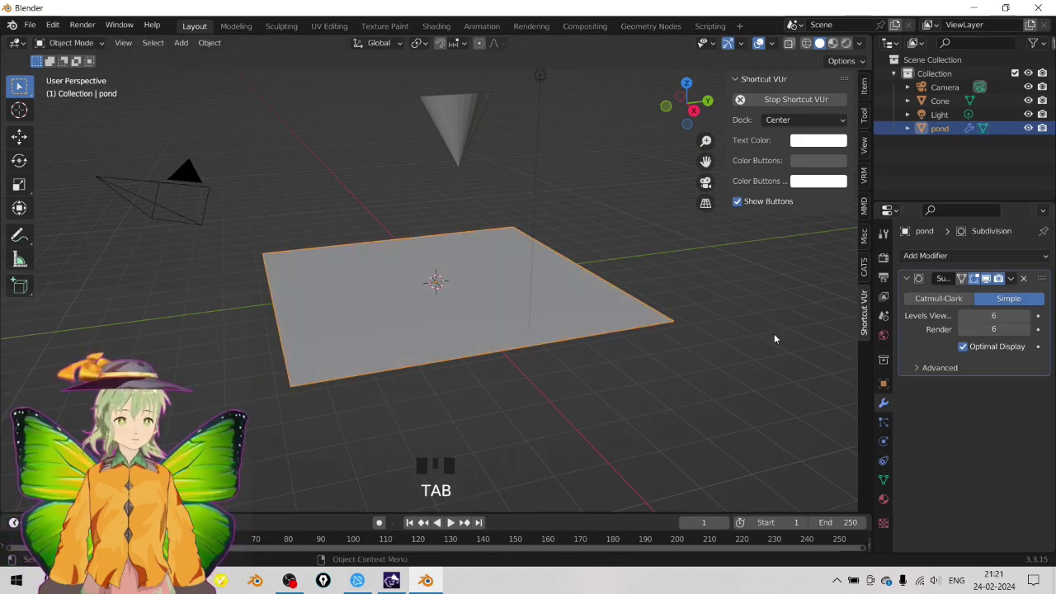
# - Straighten the cone's tilt and lower it so its tip sits close to the pond's surface
pyautogui.click(484, 142)
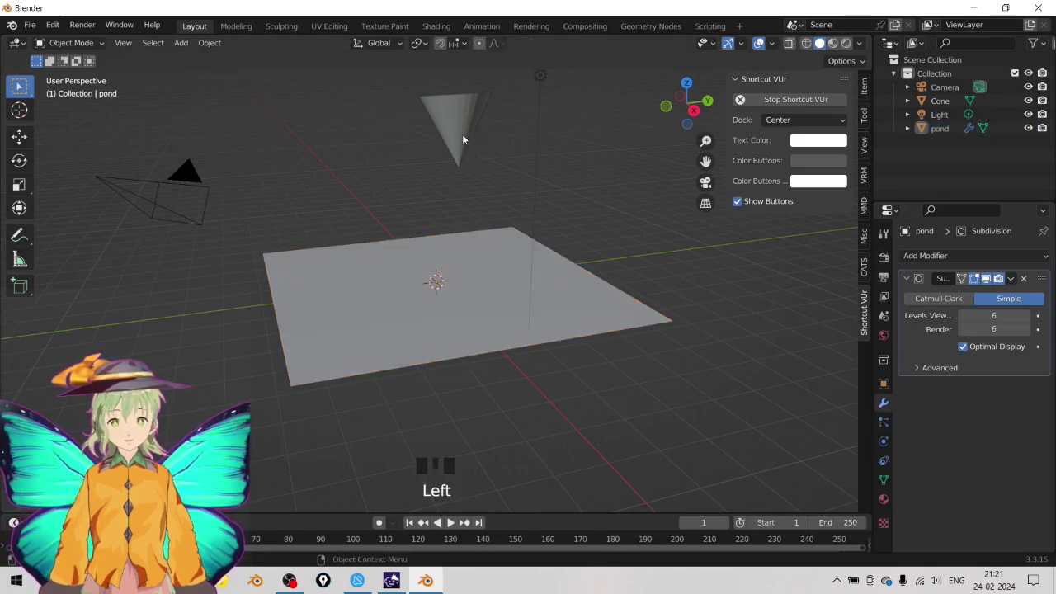
pyautogui.click(462, 137)
pyautogui.moveTo(476, 240); pyautogui.dragTo(452, 224, button='middle')
pyautogui.press('r')
pyautogui.click(495, 71)
pyautogui.press('g')
pyautogui.click(488, 320)
pyautogui.press('r')
pyautogui.rightClick(515, 284)
# - Enable Dynamic Paint physics on the pond
pyautogui.click(516, 285)
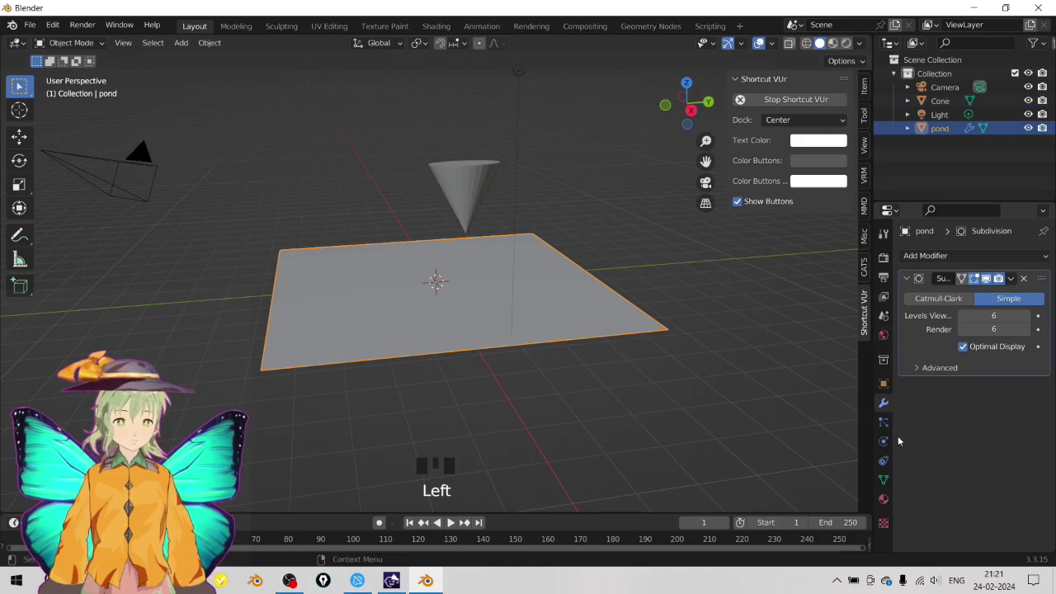
pyautogui.moveTo(484, 290)
pyautogui.mouseDown(button='middle')
pyautogui.moveTo(519, 327)
pyautogui.moveTo(476, 274)
pyautogui.mouseUp(button='middle')
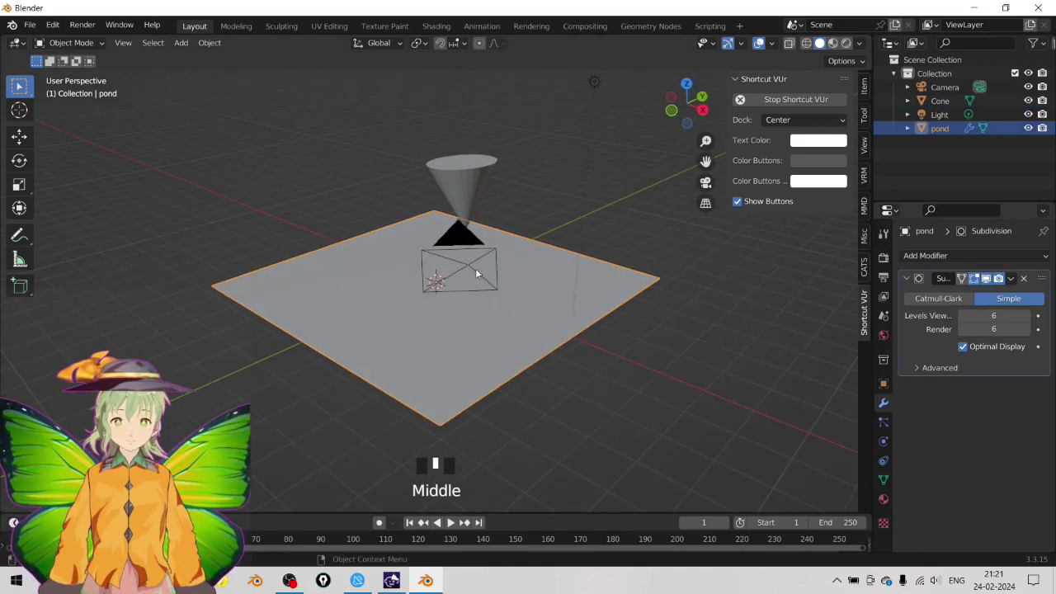
pyautogui.moveTo(621, 303); pyautogui.dragTo(627, 354, button='middle')
pyautogui.click(884, 442)
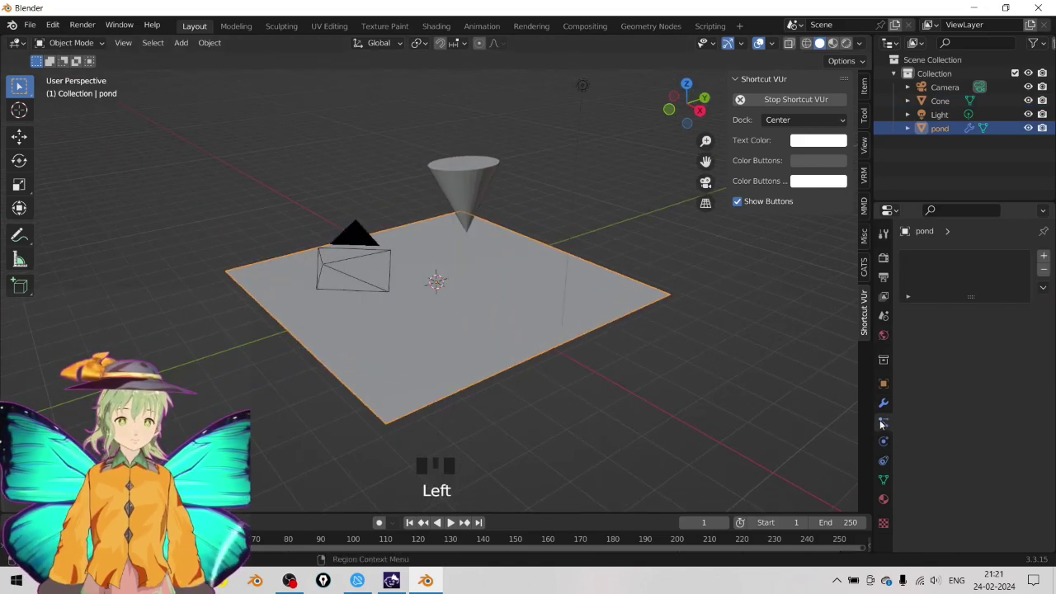
pyautogui.click(886, 443)
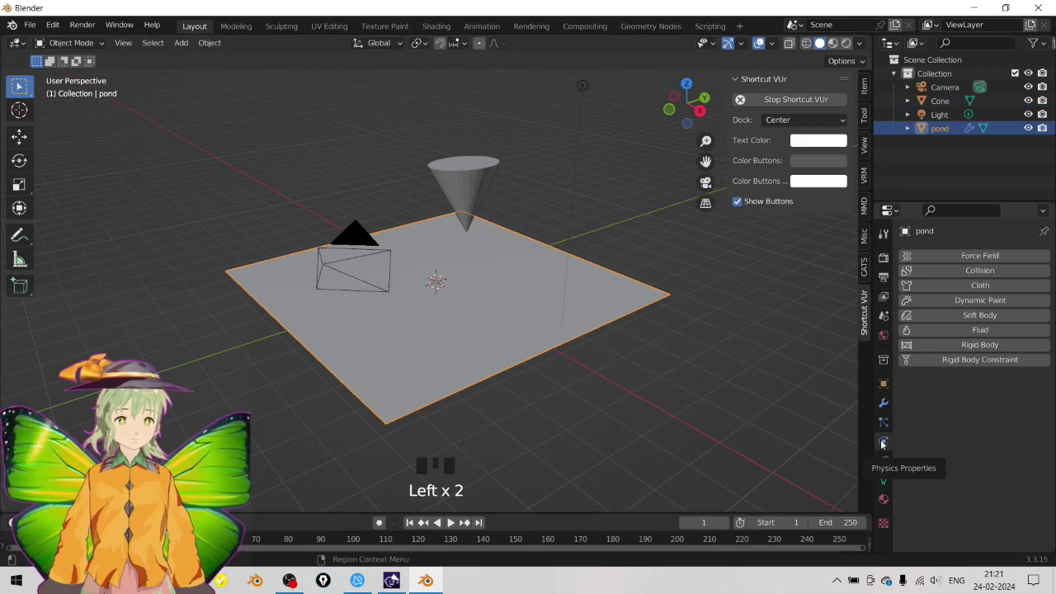
pyautogui.click(994, 302)
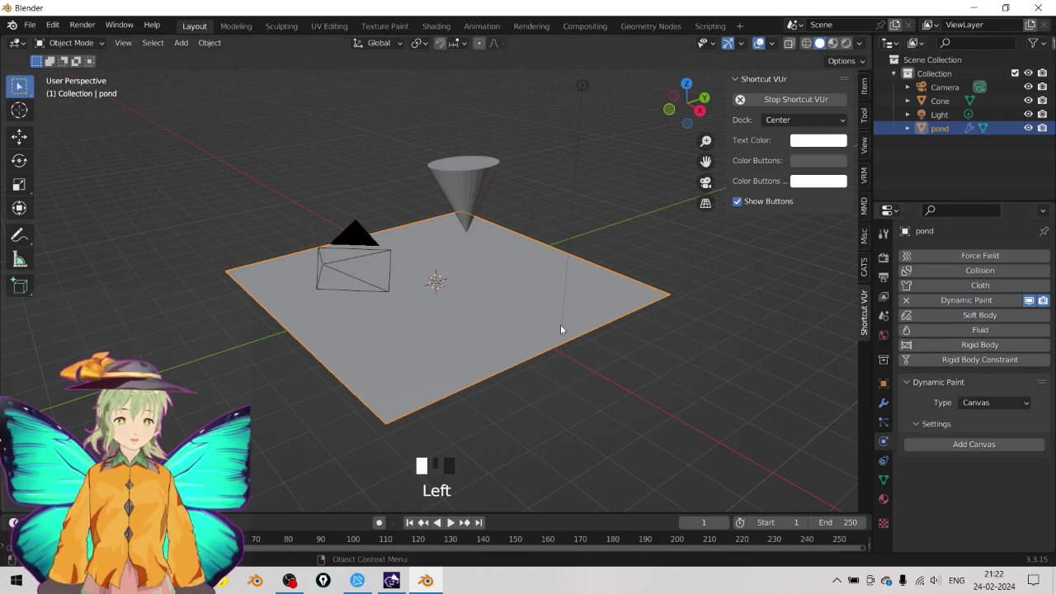
# - Examine the Canvas and Brush types of Dynamic Paint in relation to the pond and the cone
pyautogui.moveTo(556, 337); pyautogui.dragTo(463, 304, button='middle')
pyautogui.scroll(1, 464, 304)
pyautogui.scroll(-3, 467, 307)
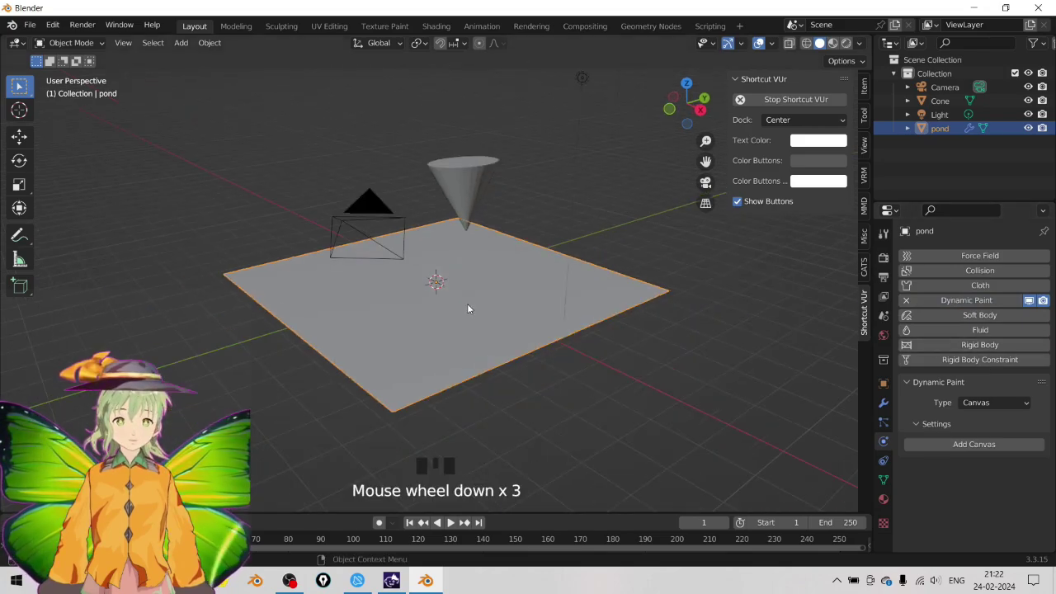
pyautogui.moveTo(503, 332)
pyautogui.mouseDown(button='middle')
pyautogui.moveTo(514, 349)
pyautogui.moveTo(487, 346)
pyautogui.mouseUp(button='middle')
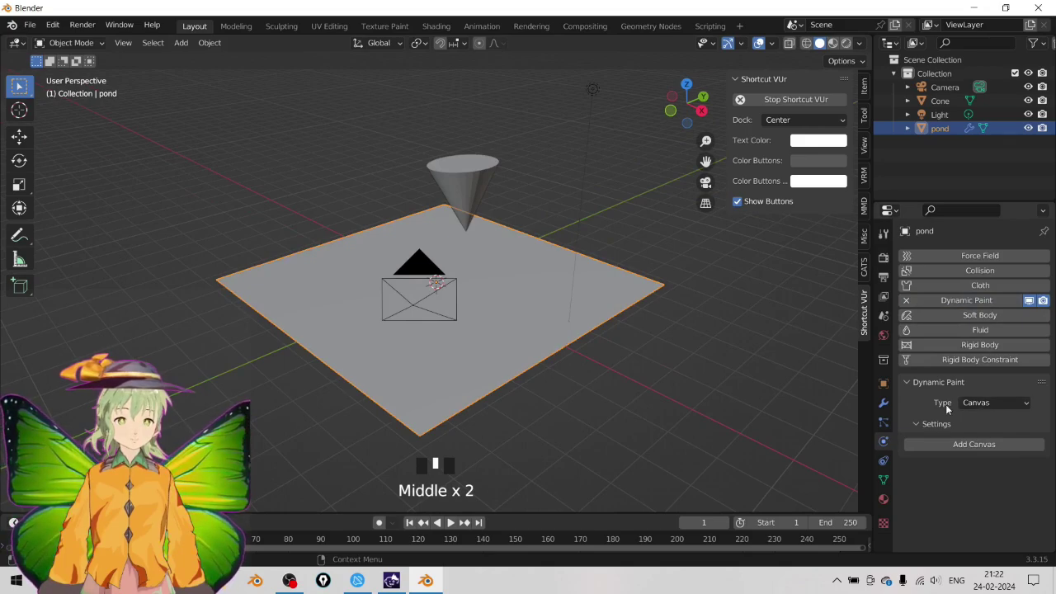
pyautogui.click(992, 403)
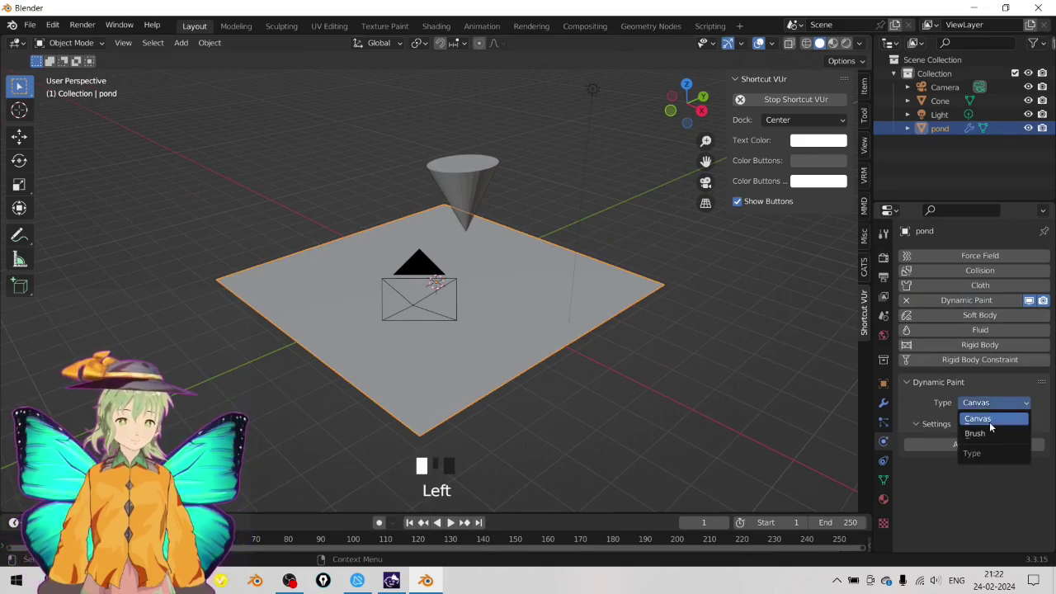
pyautogui.moveTo(544, 285); pyautogui.dragTo(563, 366, button='middle')
pyautogui.scroll(2, 494, 281)
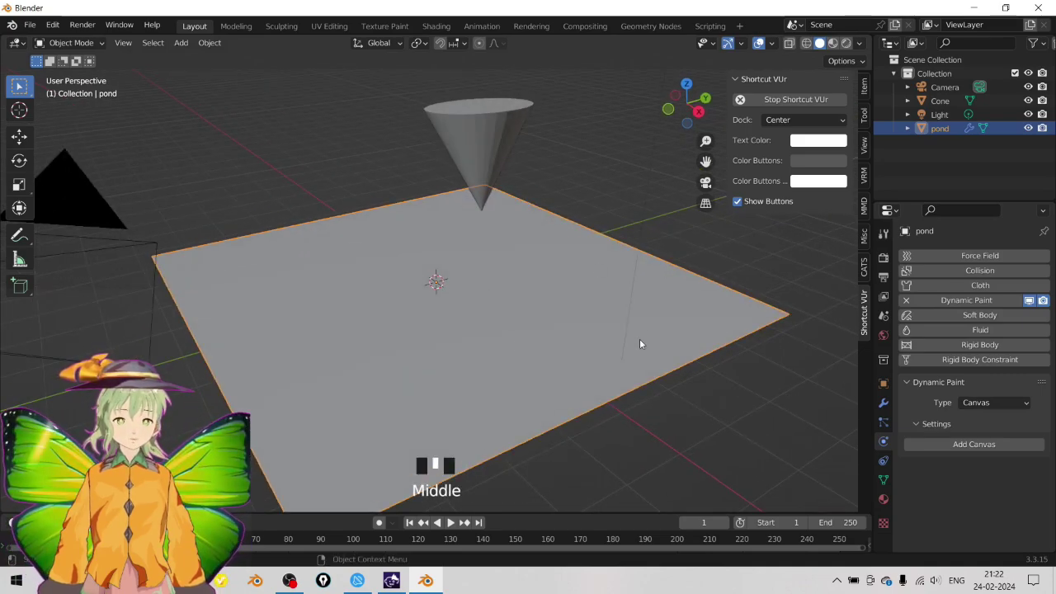
pyautogui.click(1023, 402)
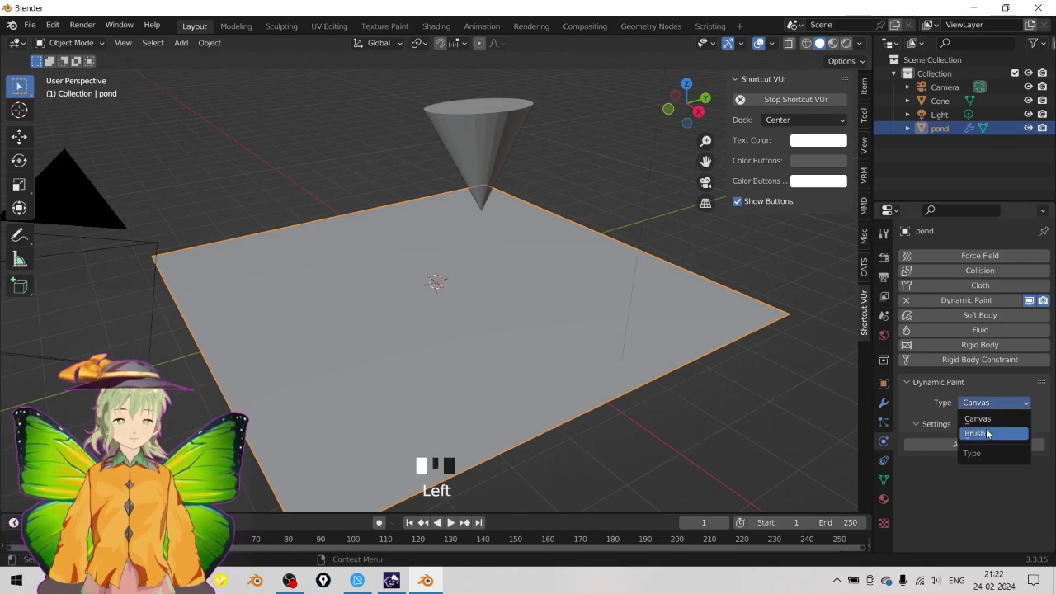
pyautogui.click(461, 191)
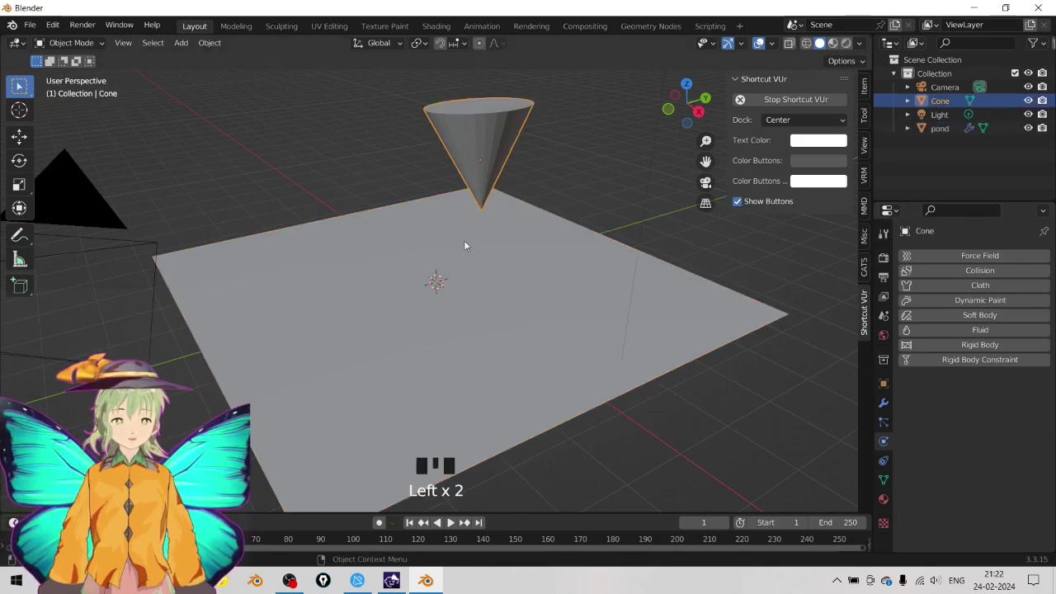
pyautogui.click(584, 326)
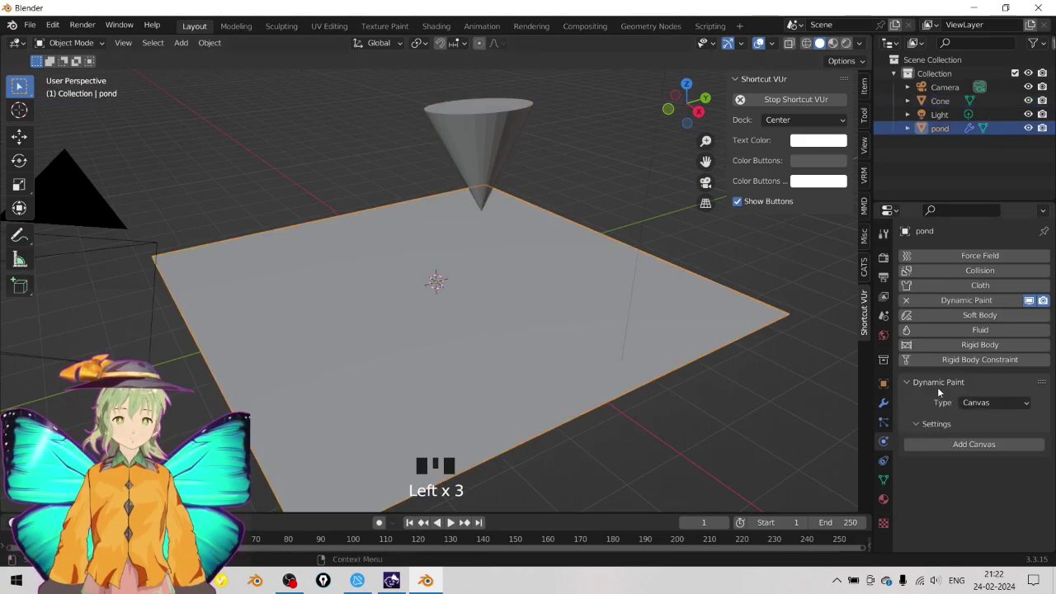
pyautogui.moveTo(478, 333)
pyautogui.mouseDown(button='middle')
pyautogui.moveTo(599, 371)
pyautogui.moveTo(504, 349)
pyautogui.moveTo(512, 341)
pyautogui.moveTo(457, 343)
pyautogui.moveTo(490, 331)
pyautogui.mouseUp(button='middle')
pyautogui.scroll(1, 517, 335)
pyautogui.scroll(-4, 528, 338)
pyautogui.scroll(-3, 490, 327)
pyautogui.scroll(4, 487, 330)
pyautogui.scroll(-3, 488, 330)
pyautogui.scroll(3, 495, 326)
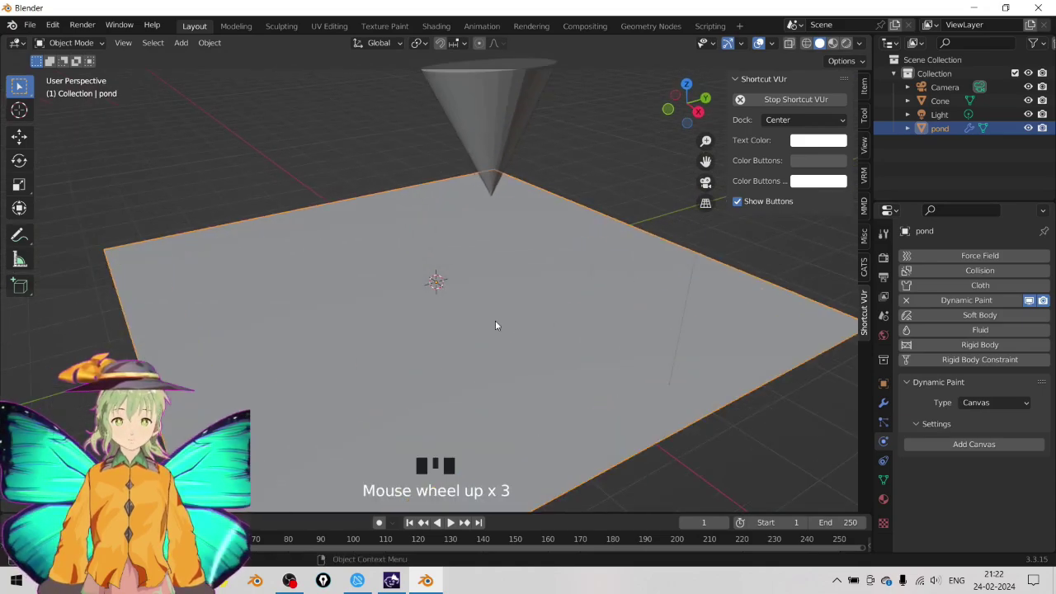
pyautogui.scroll(-1, 493, 314)
# - Keep the pond's Dynamic Paint type as Canvas and add a canvas to it
pyautogui.click(1006, 397)
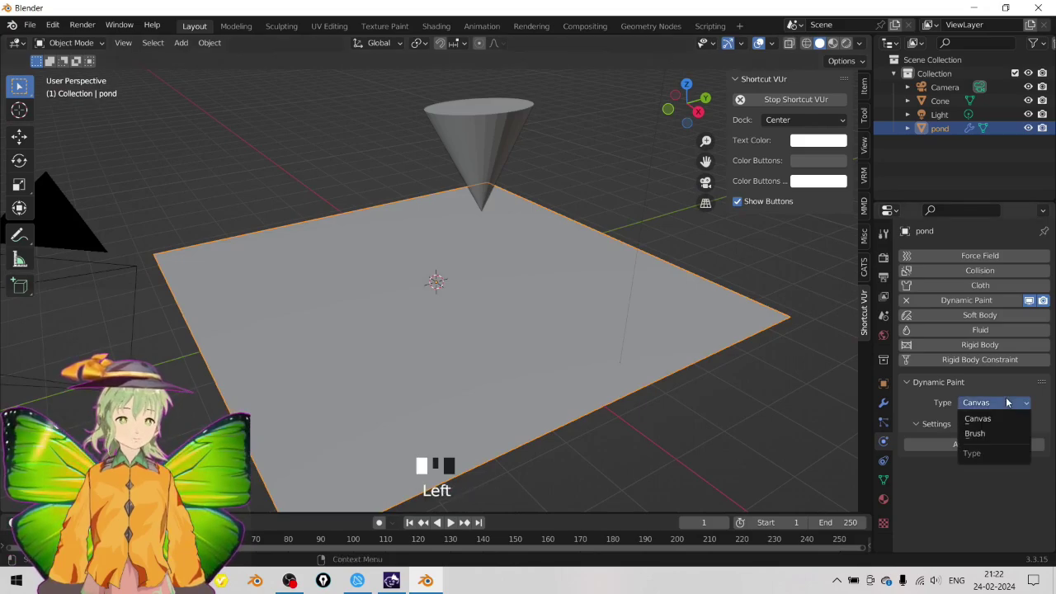
pyautogui.click(998, 403)
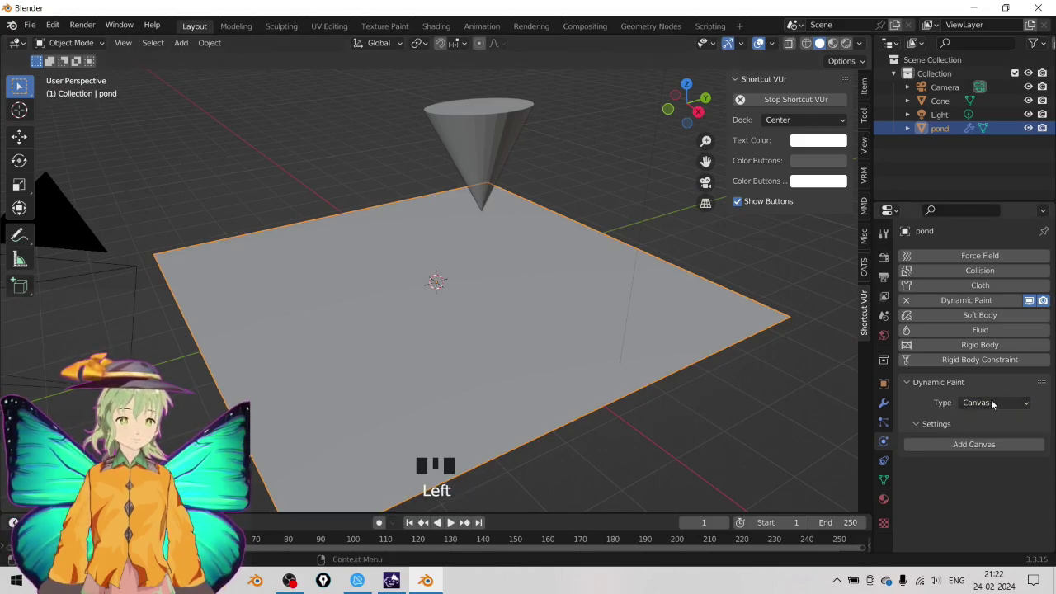
pyautogui.click(997, 445)
# - Set the surface type of the pond's Dynamic Paint canvas to Waves
pyautogui.scroll(-5, 908, 422)
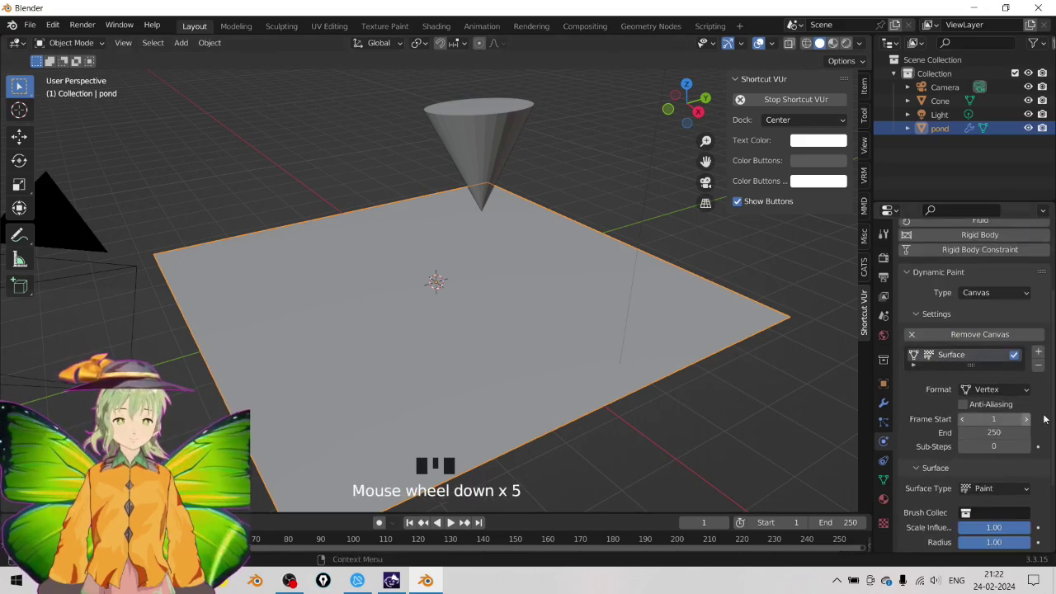
pyautogui.scroll(-6, 1017, 437)
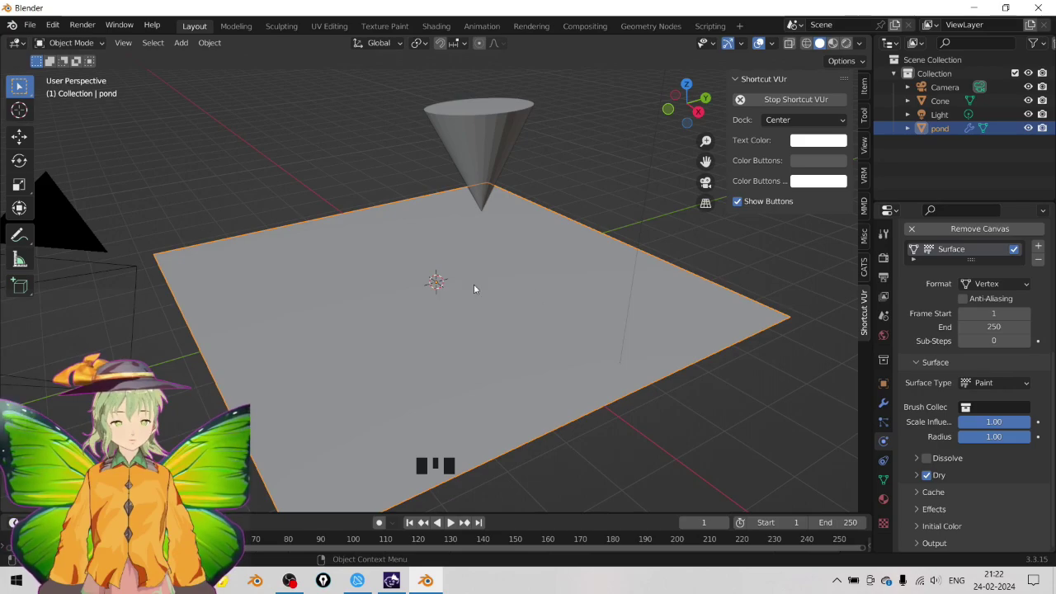
pyautogui.moveTo(602, 343); pyautogui.dragTo(392, 346, button='middle')
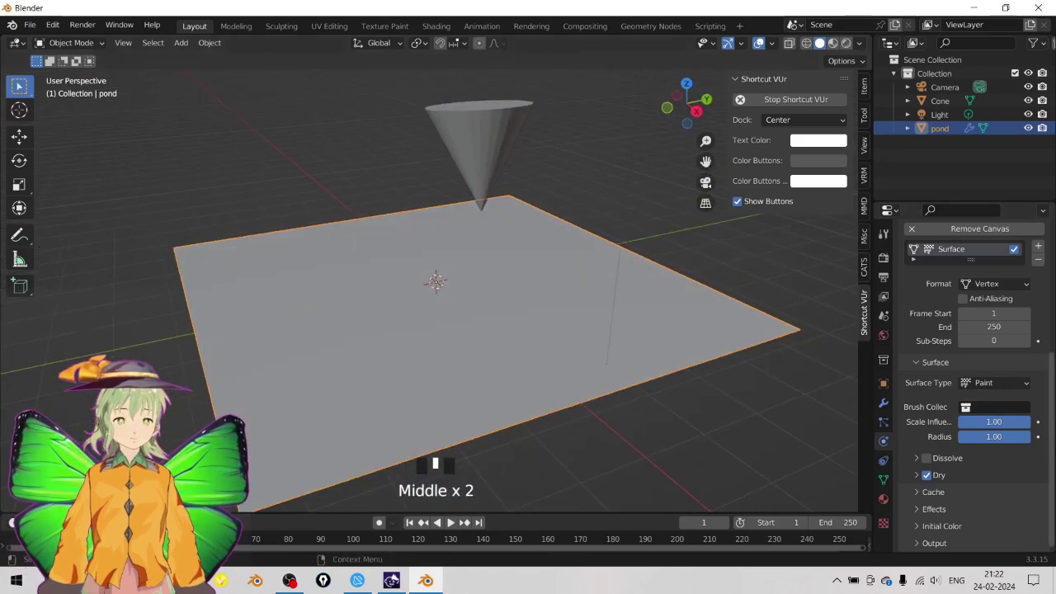
pyautogui.click(1015, 384)
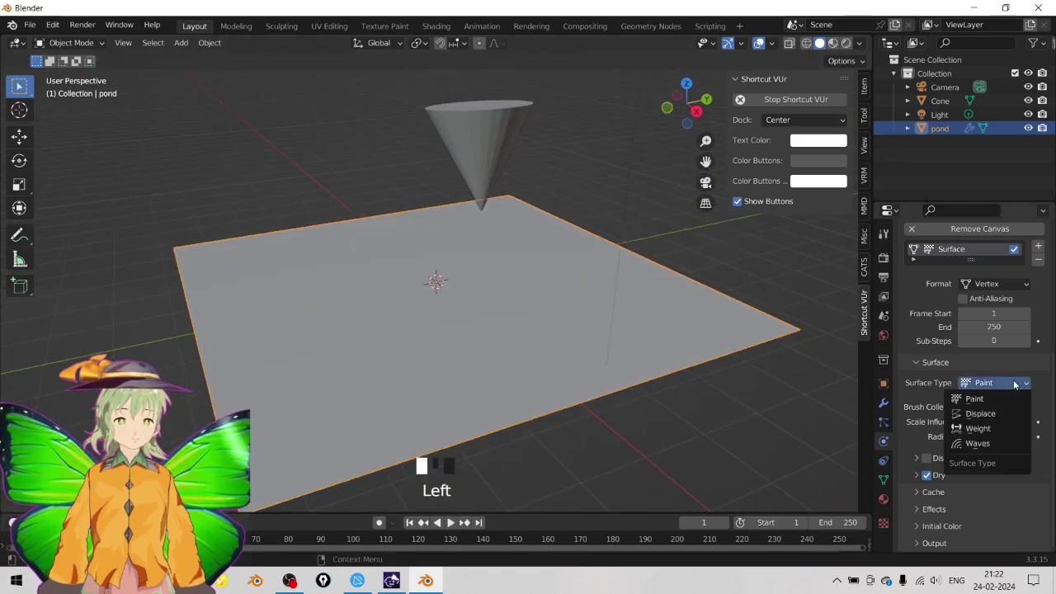
pyautogui.click(996, 447)
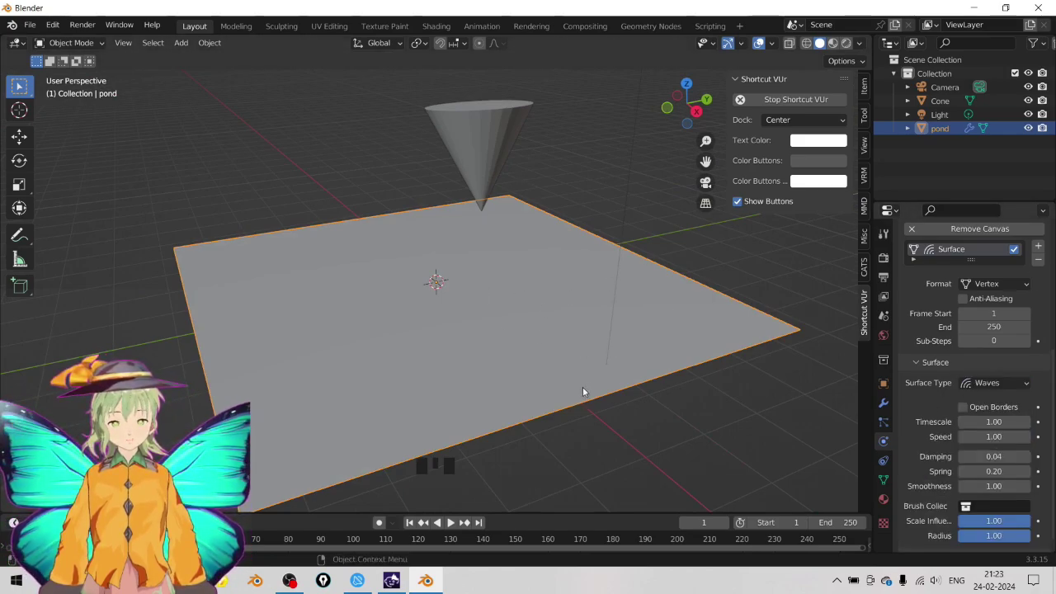
# - Move the cone so it hovers above the far part of the pond, clear of the surface
pyautogui.click(485, 154)
pyautogui.click(453, 324)
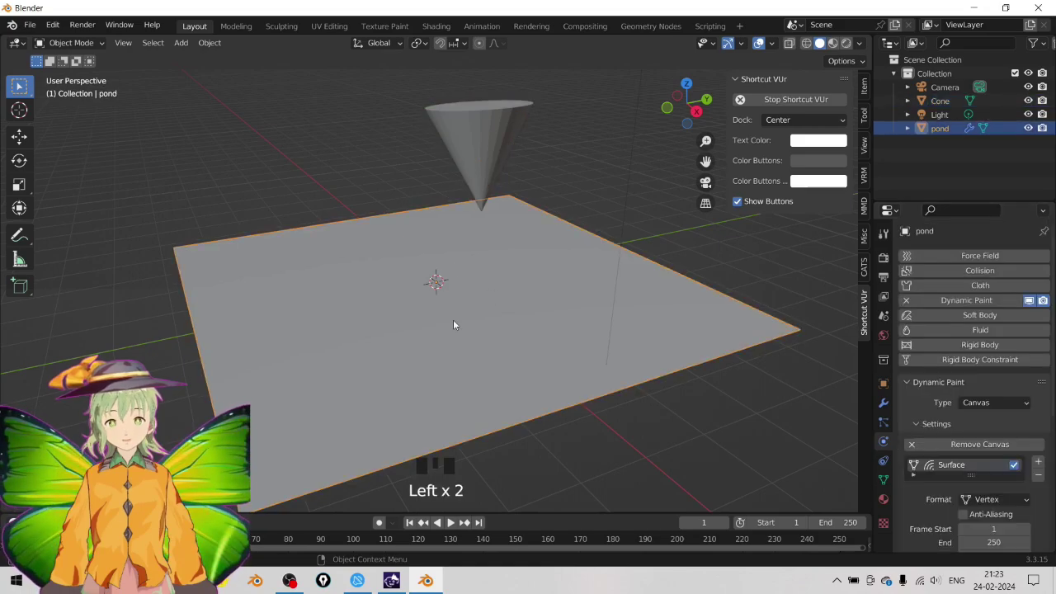
pyautogui.moveTo(461, 301); pyautogui.dragTo(476, 325, button='middle')
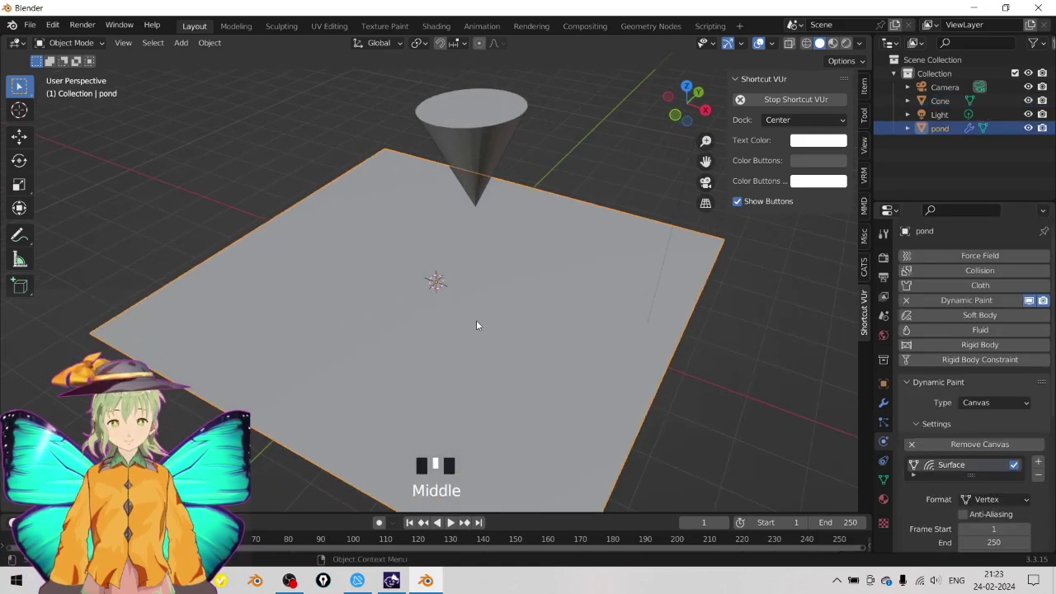
pyautogui.moveTo(440, 178); pyautogui.dragTo(467, 329, button='middle')
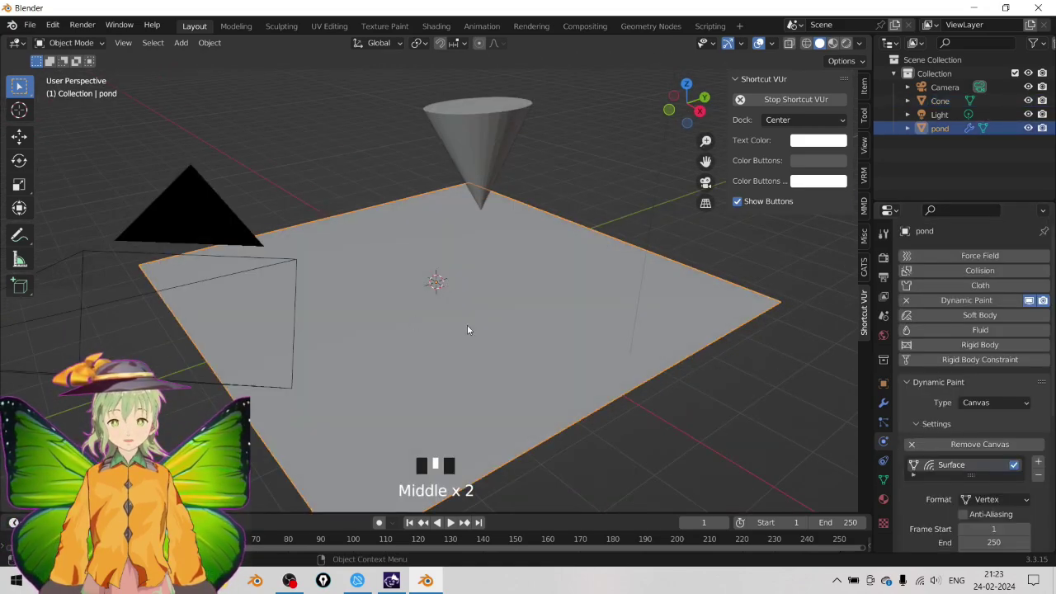
pyautogui.click(475, 137)
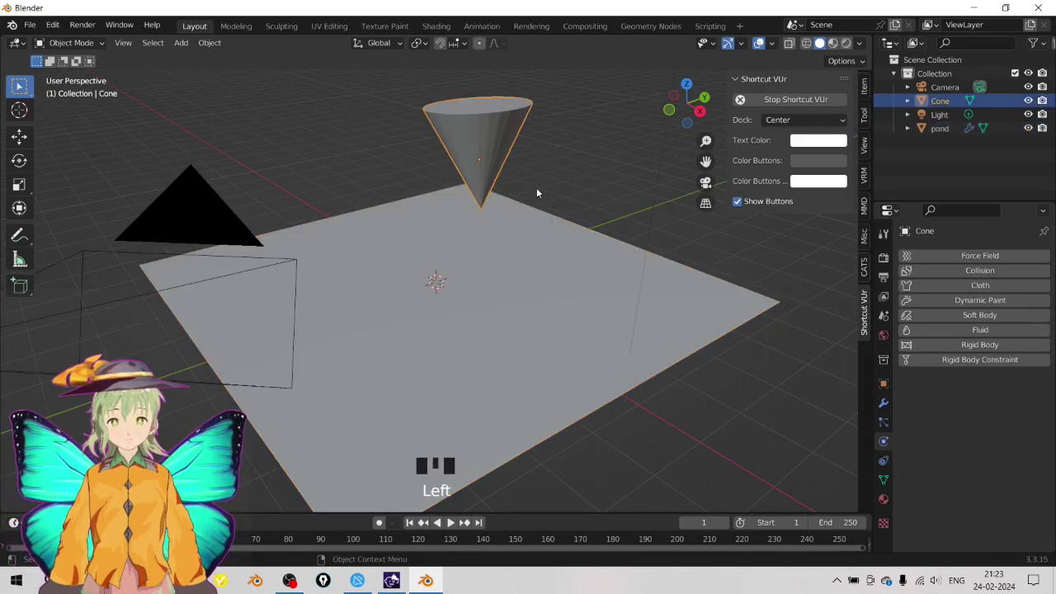
pyautogui.press('g')
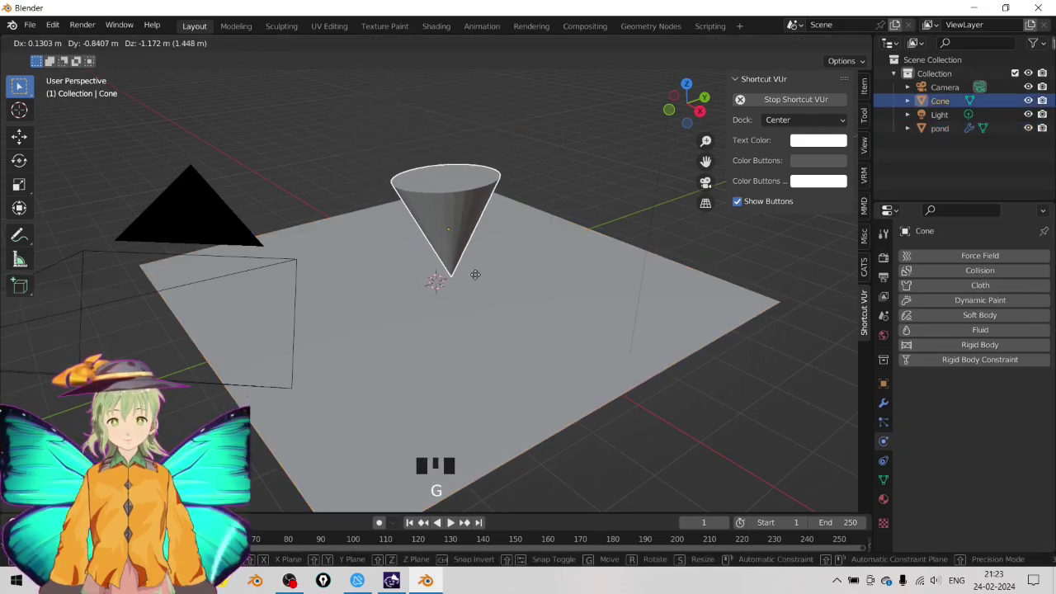
pyautogui.click(458, 170)
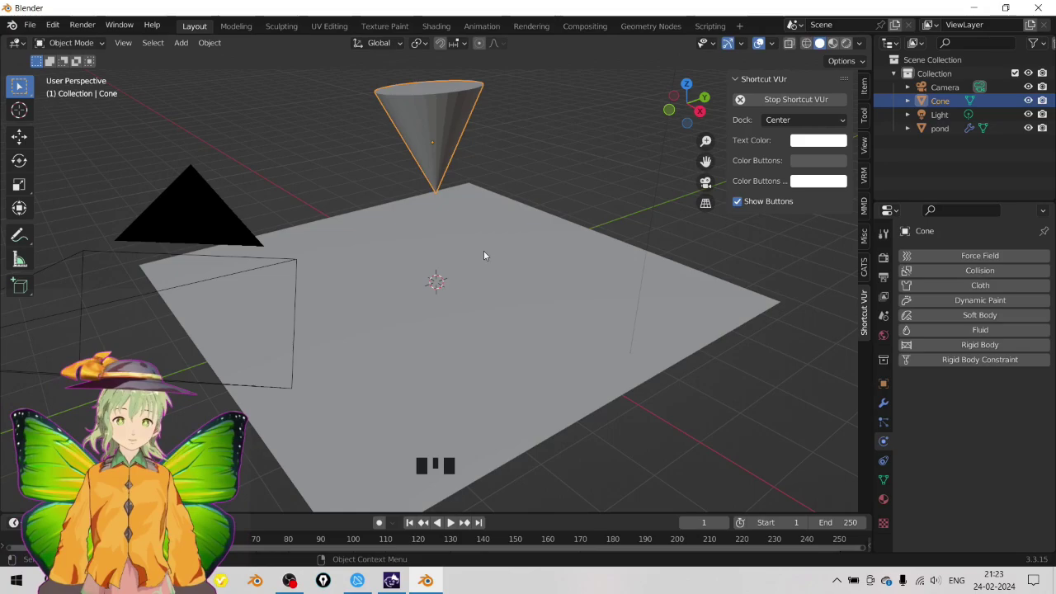
# - Enable Dynamic Paint on the cone, set its type to Brush and add the brush
pyautogui.moveTo(483, 220); pyautogui.dragTo(446, 158, button='middle')
pyautogui.scroll(-3, 529, 250)
pyautogui.scroll(2, 529, 249)
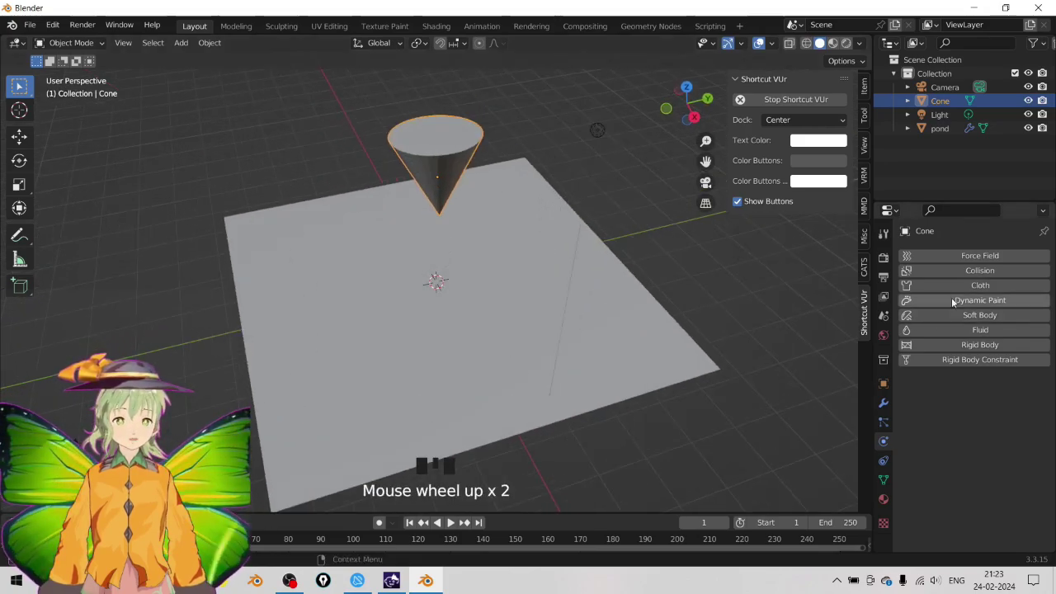
pyautogui.click(1007, 299)
pyautogui.moveTo(1005, 399); pyautogui.dragTo(1002, 431)
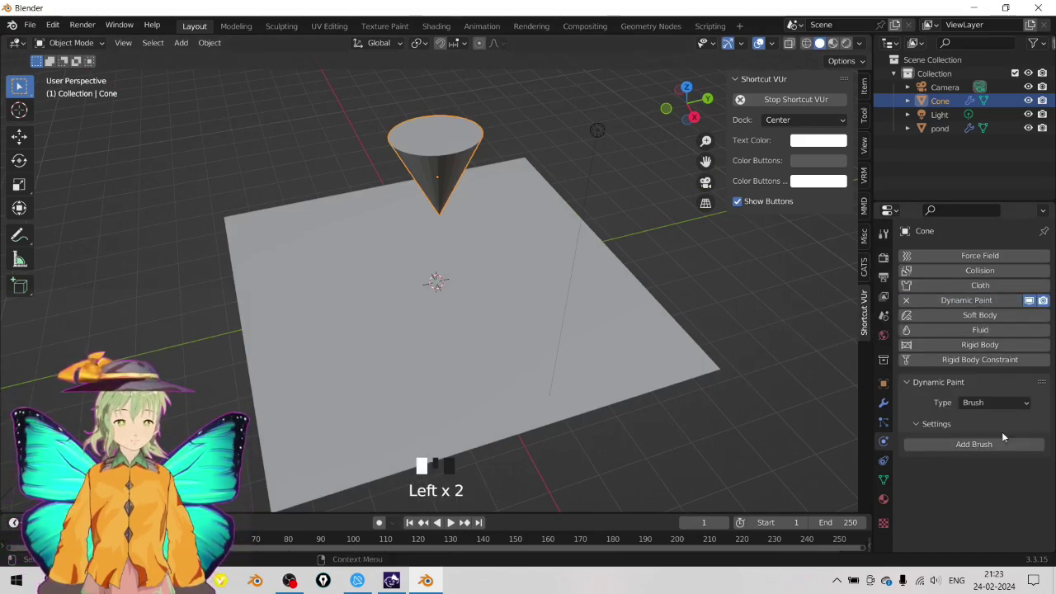
pyautogui.click(991, 443)
pyautogui.scroll(-7, 991, 444)
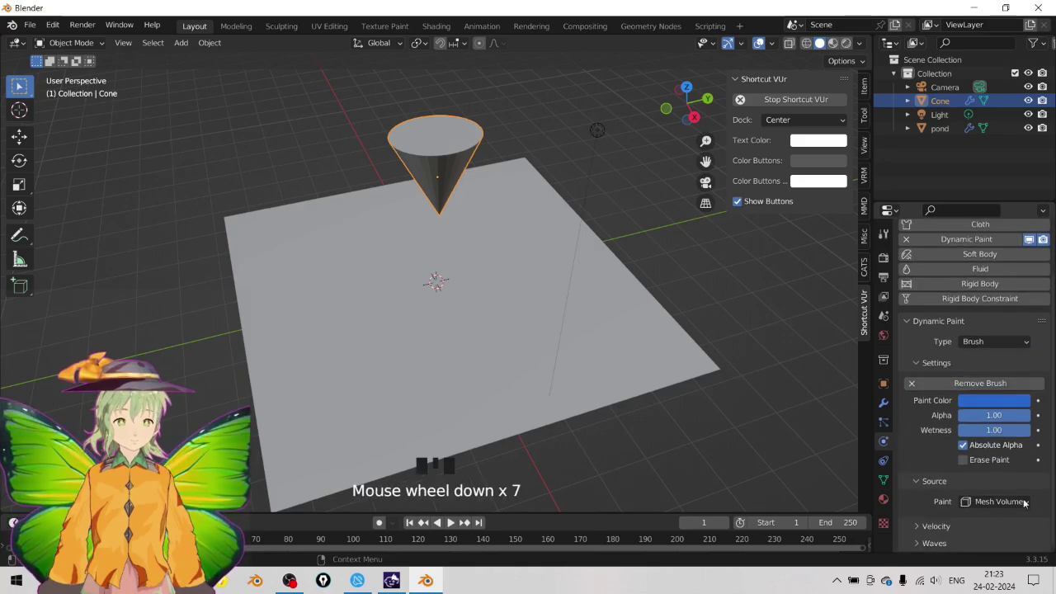
# - Dip the cone through the pond's surface and lift it back up above the pond's centre
pyautogui.moveTo(503, 244); pyautogui.dragTo(409, 215, button='middle')
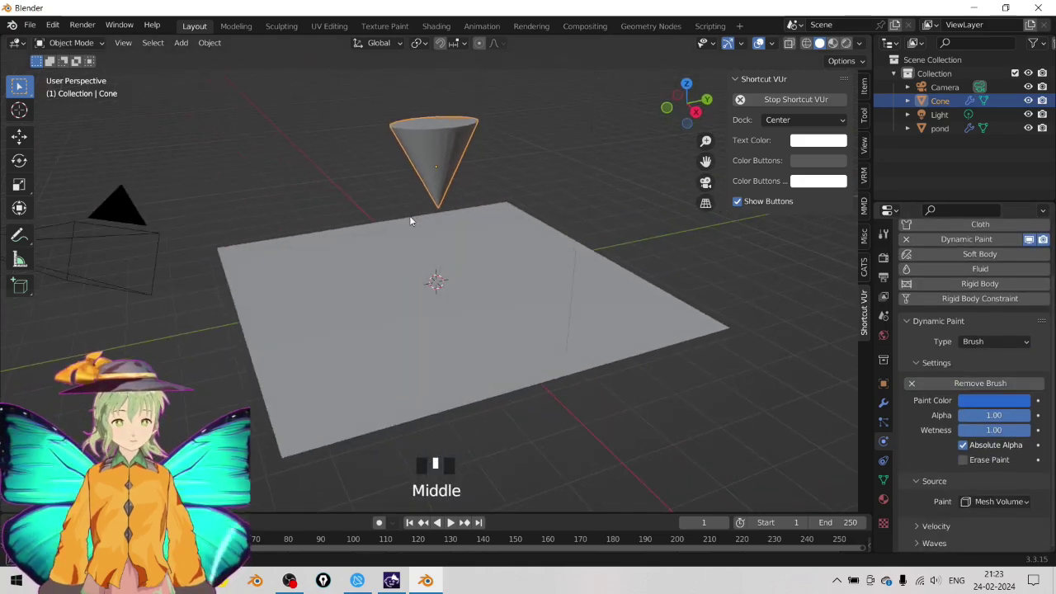
pyautogui.click(999, 402)
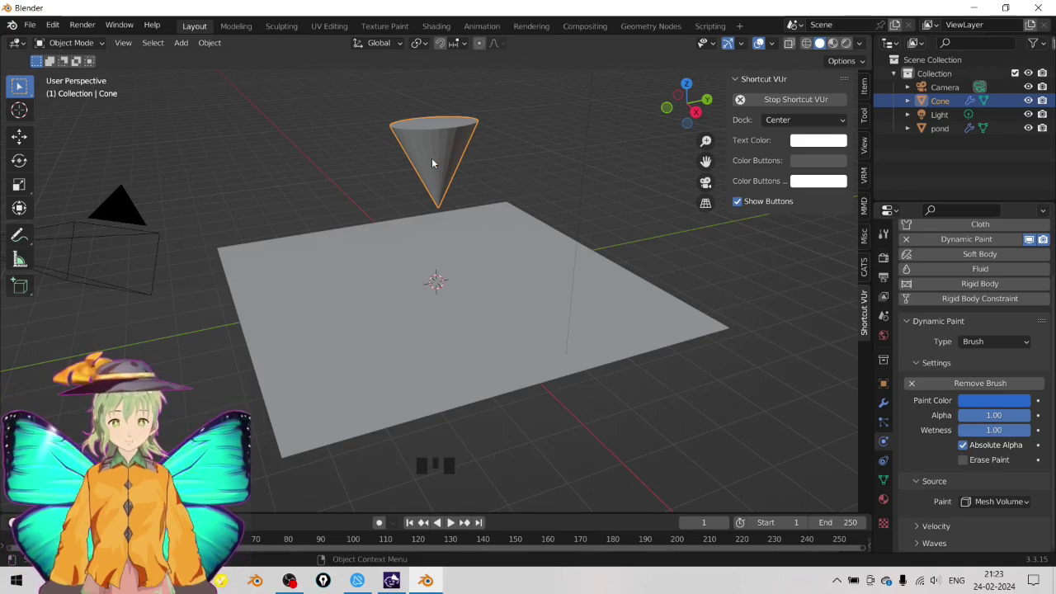
pyautogui.press('g')
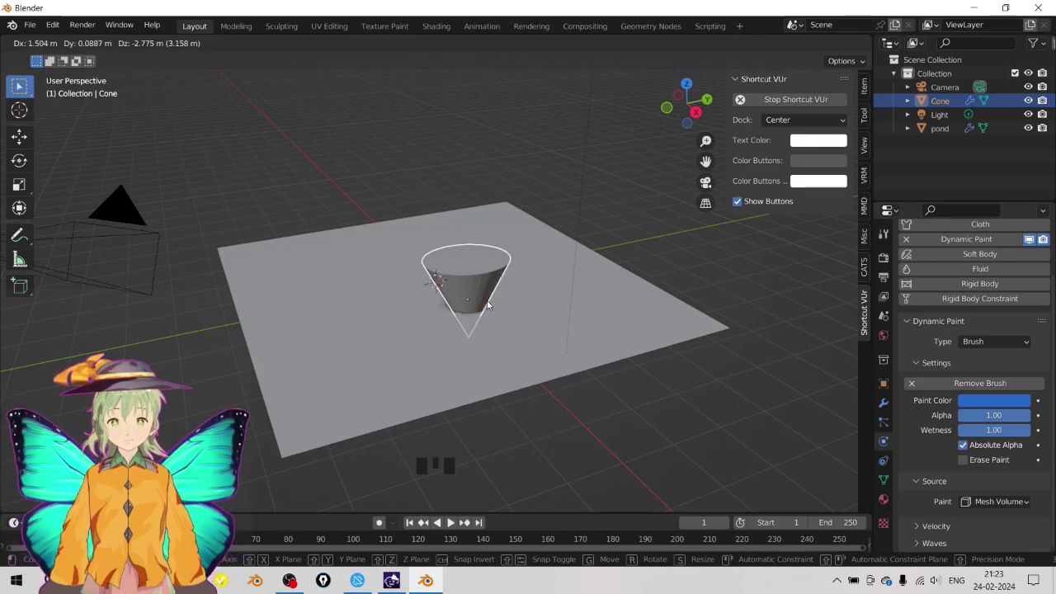
pyautogui.click(461, 359)
pyautogui.scroll(5, 461, 358)
pyautogui.moveTo(490, 394); pyautogui.dragTo(529, 411, button='middle')
pyautogui.scroll(1, 529, 412)
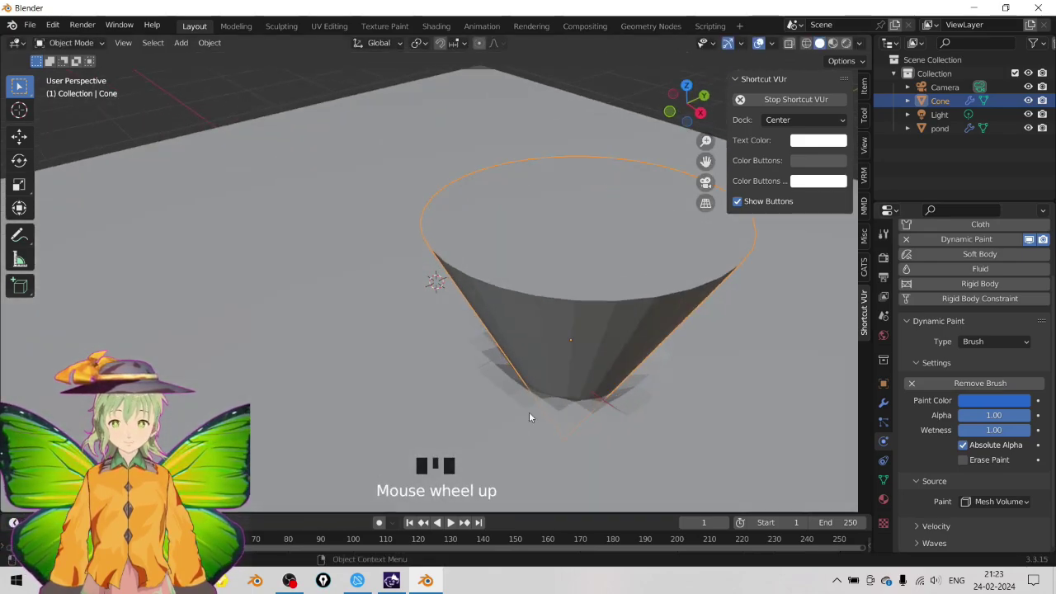
pyautogui.scroll(-4, 605, 377)
pyautogui.keyDown('shift'); pyautogui.moveTo(605, 371); pyautogui.dragTo(486, 245, button='middle'); pyautogui.keyUp('shift')
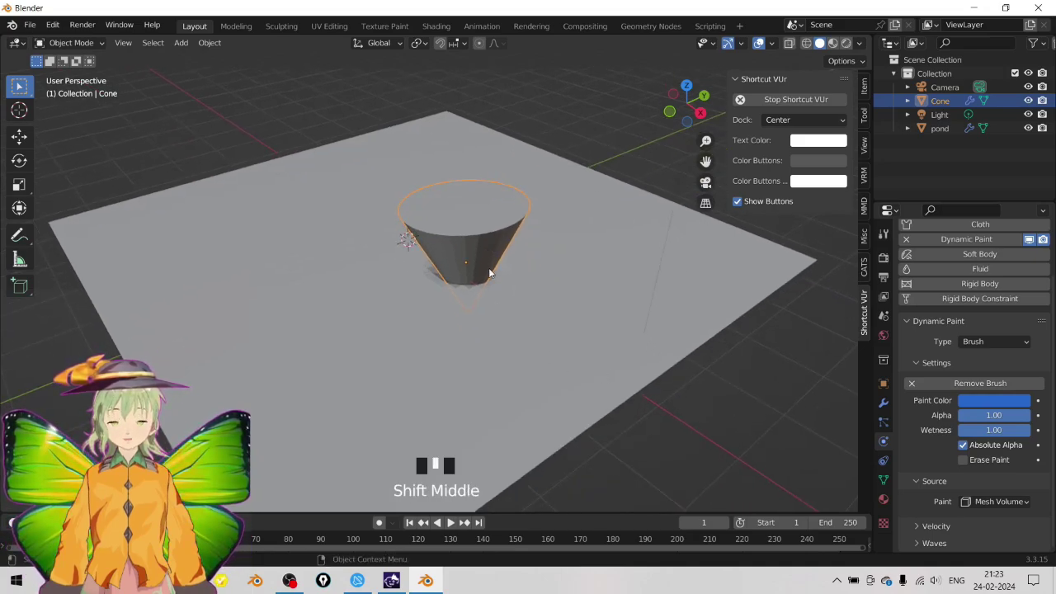
pyautogui.press('g')
pyautogui.click(427, 163)
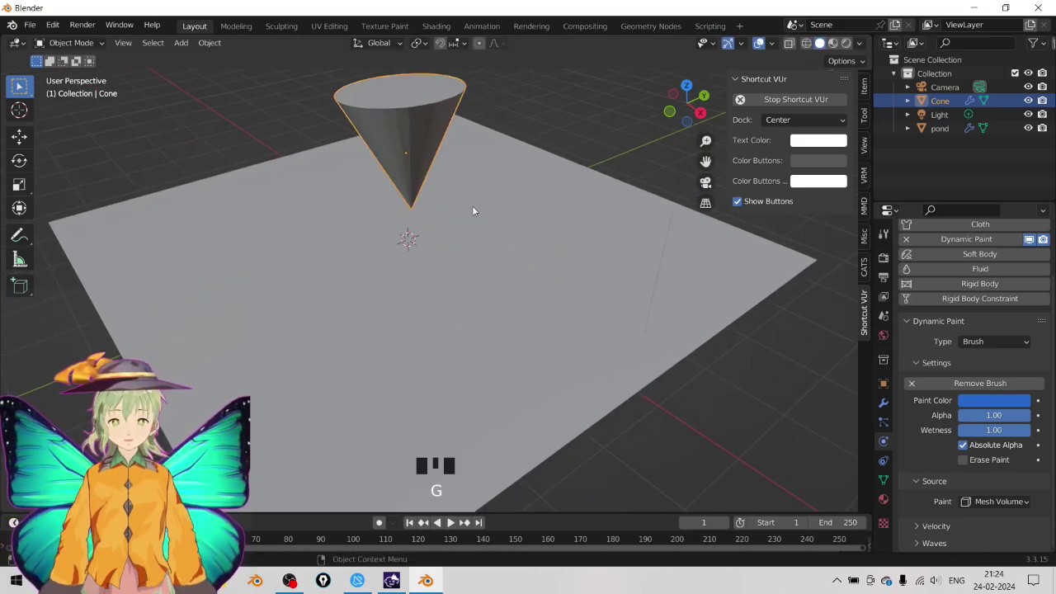
pyautogui.moveTo(538, 261); pyautogui.dragTo(509, 196, button='middle')
# - Play the animation while moving the cone through the pond to make ripples, and stop playback with the cone raised above the surface
pyautogui.press('space')
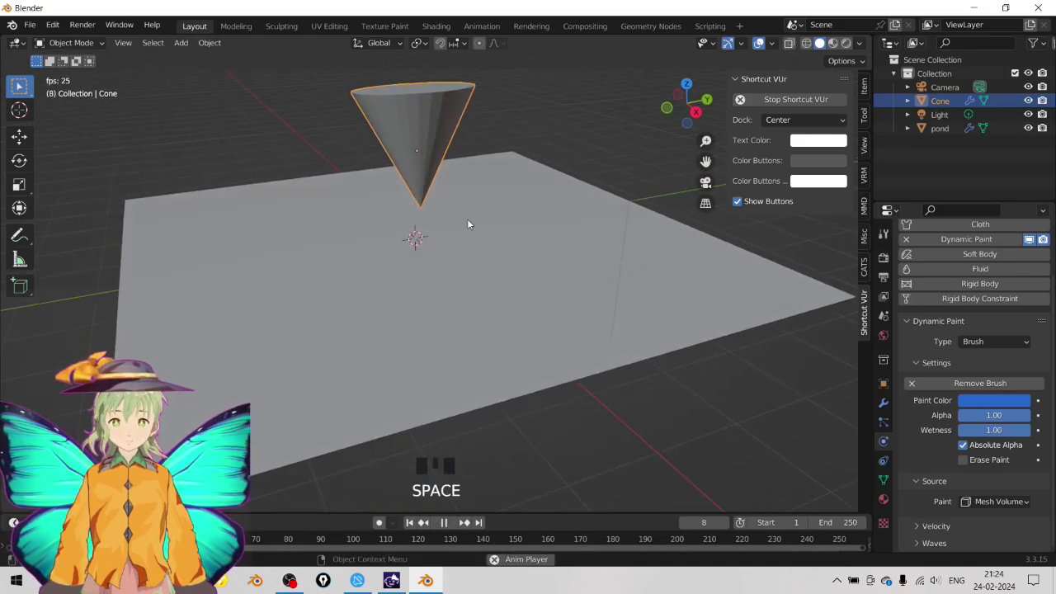
pyautogui.press('g')
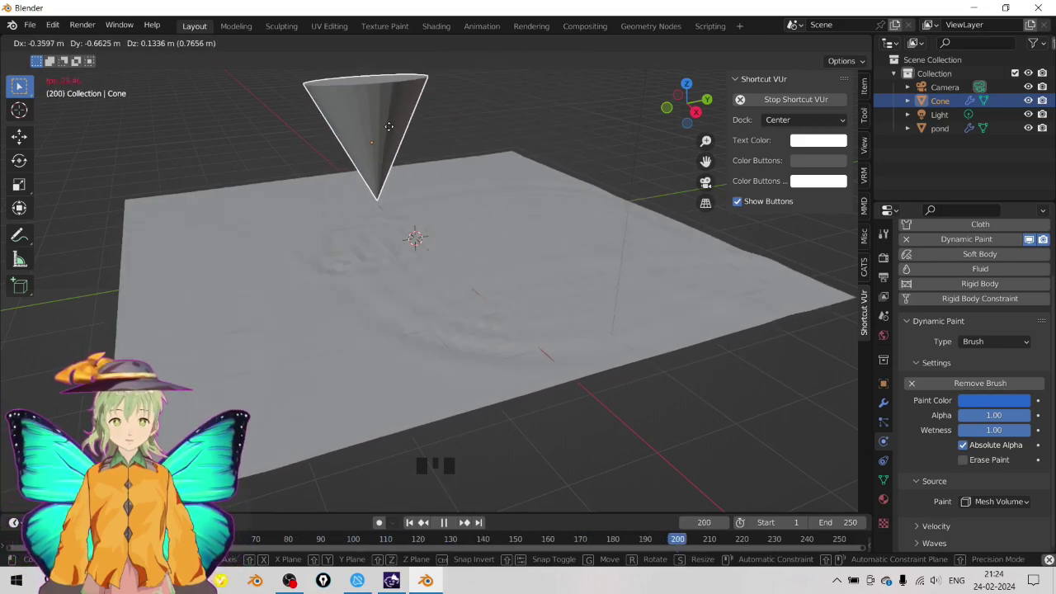
pyautogui.click(390, 127)
pyautogui.press('space')
pyautogui.moveTo(360, 208); pyautogui.dragTo(368, 234, button='middle')
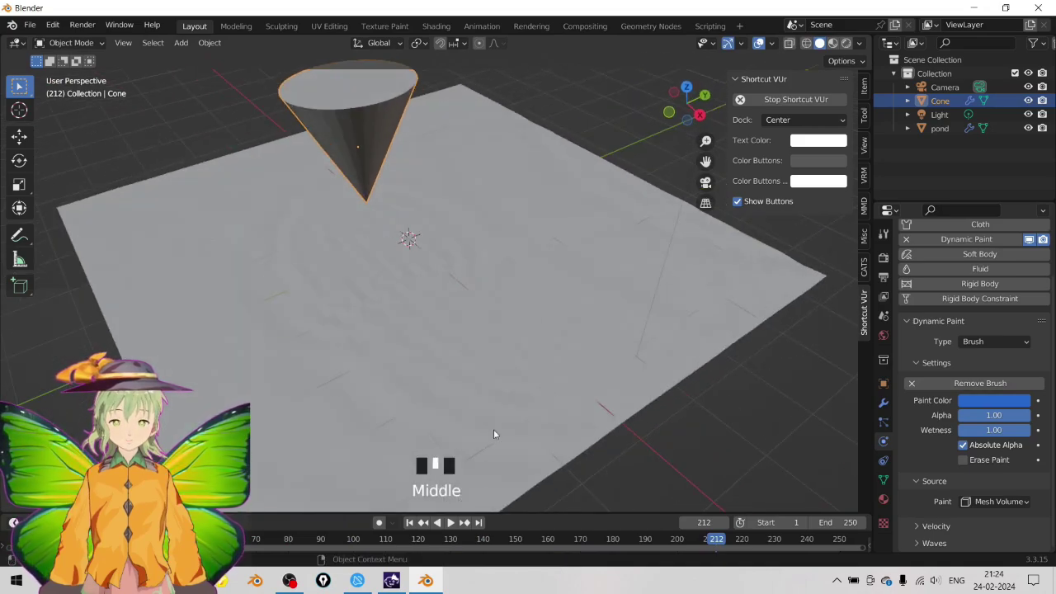
pyautogui.click(289, 580)
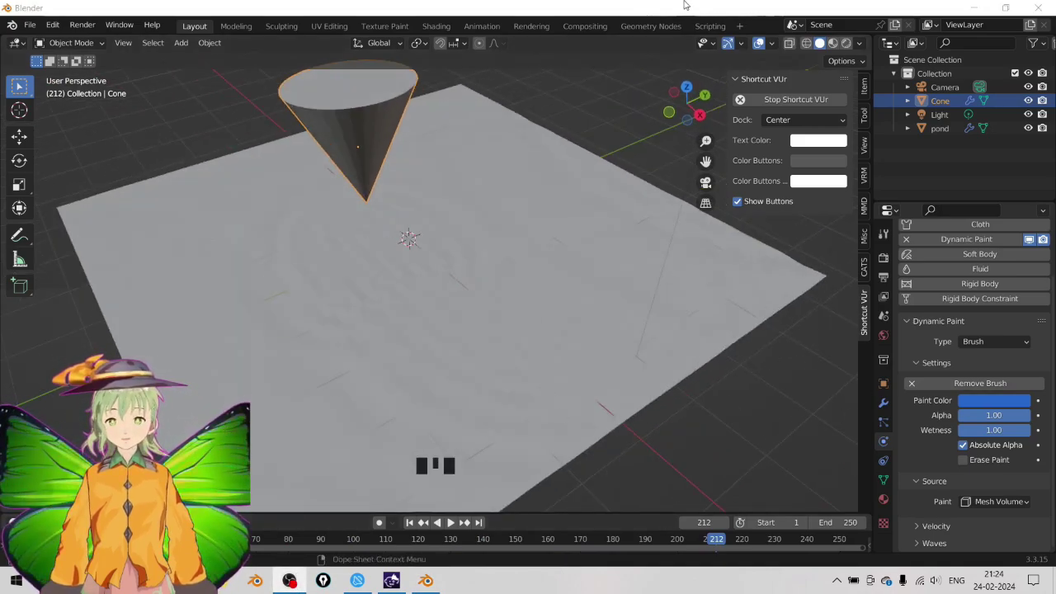
pyautogui.moveTo(548, 248); pyautogui.dragTo(404, 248, button='middle')
pyautogui.scroll(-3, 407, 258)
pyautogui.scroll(-1, 407, 256)
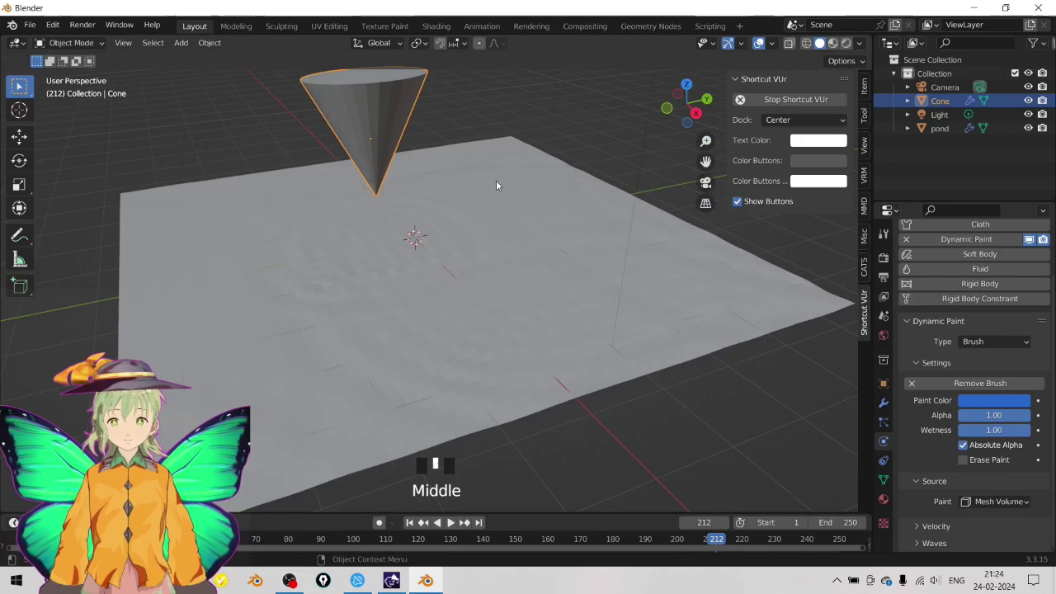
# - Select the pond and create a new material for it in the Shading workspace
pyautogui.click(553, 315)
pyautogui.moveTo(507, 286); pyautogui.dragTo(525, 307, button='middle')
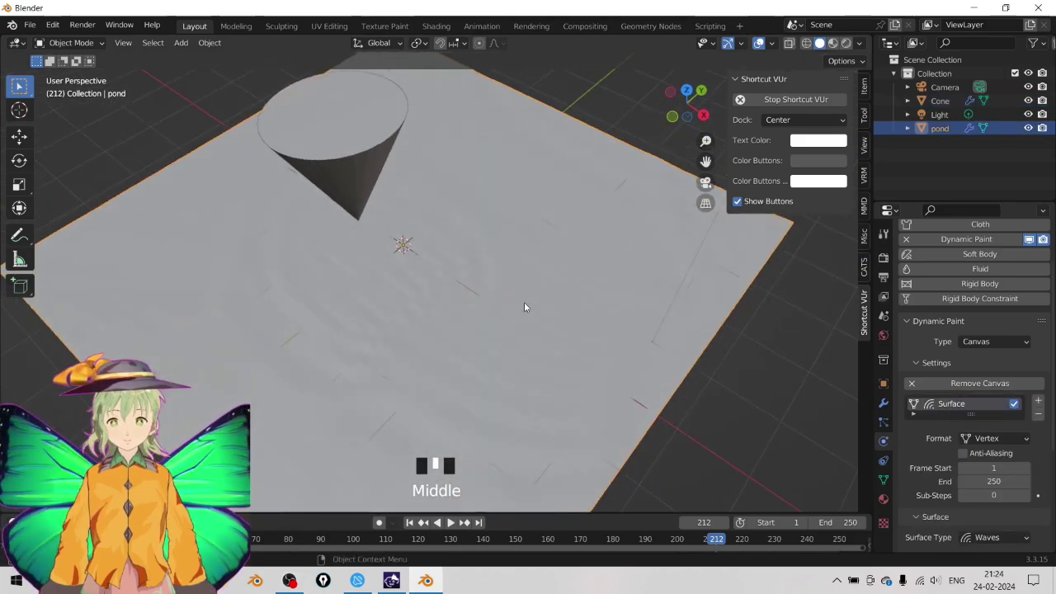
pyautogui.moveTo(659, 324); pyautogui.dragTo(306, 104, button='middle')
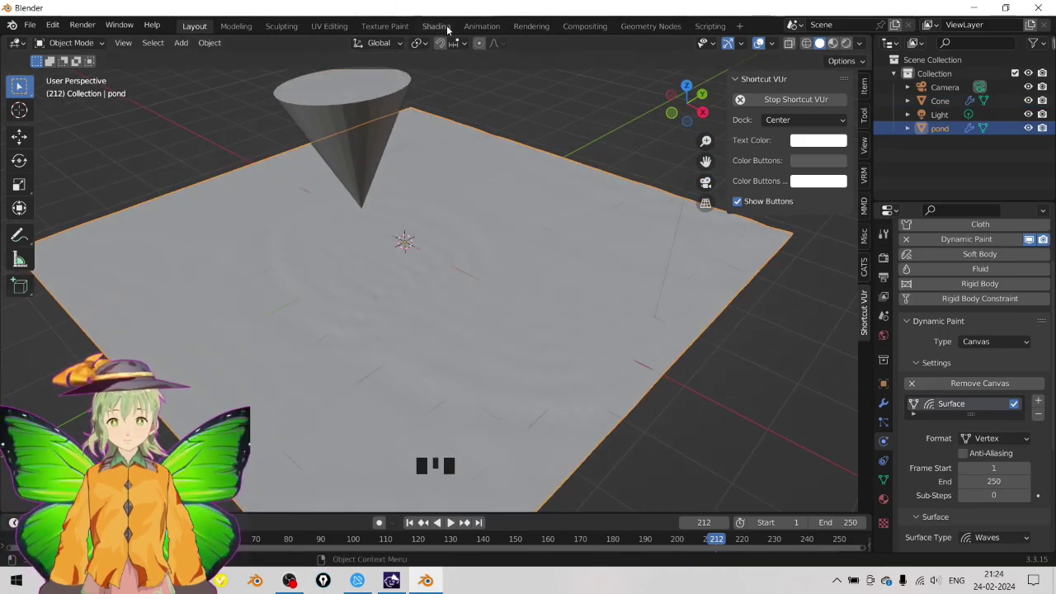
pyautogui.moveTo(471, 283); pyautogui.dragTo(496, 140, button='middle')
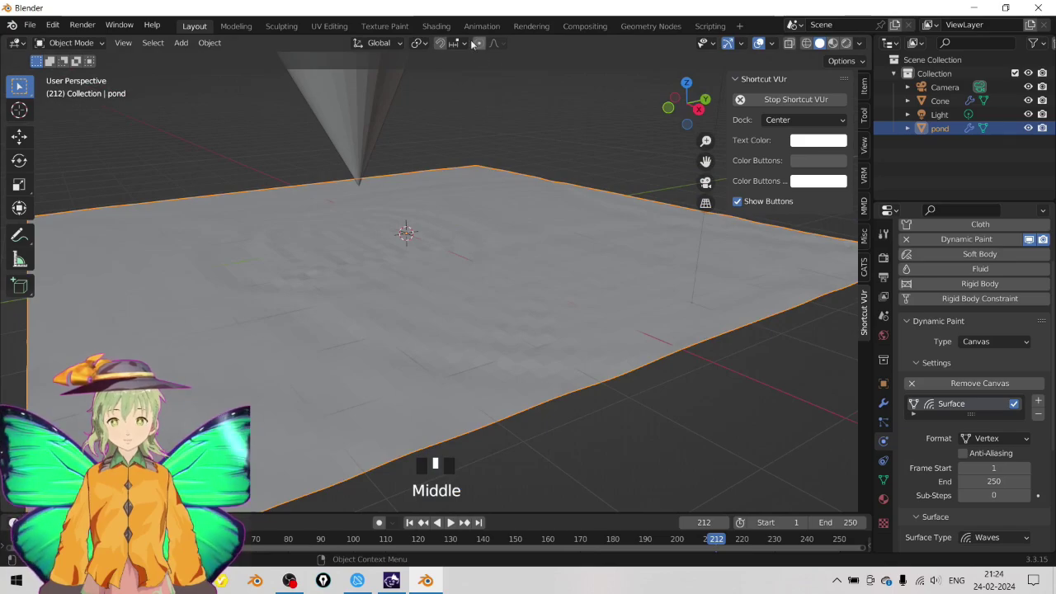
pyautogui.click(436, 25)
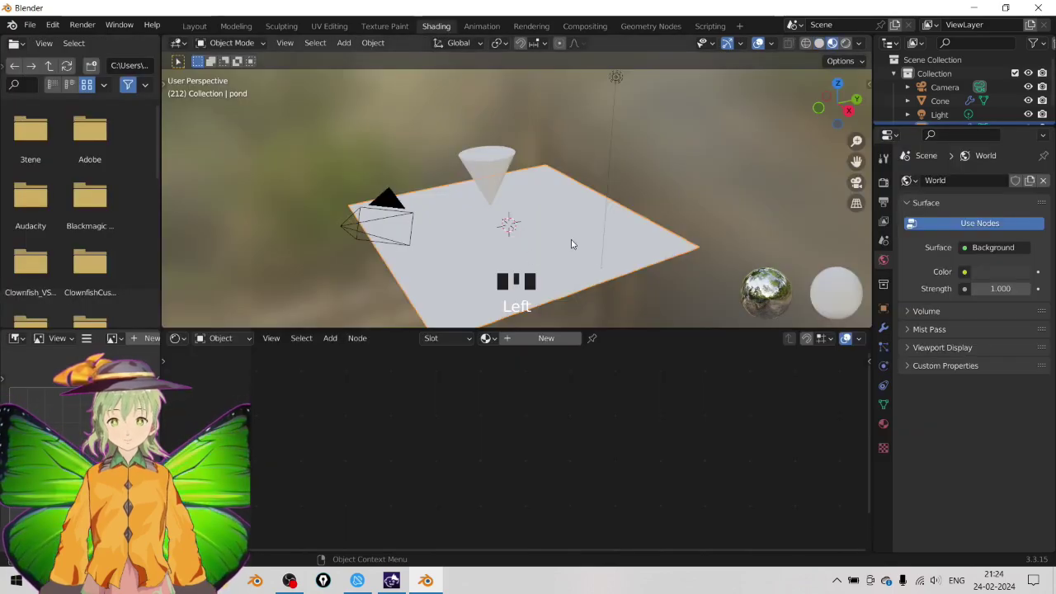
pyautogui.scroll(3, 571, 244)
pyautogui.keyDown('shift'); pyautogui.moveTo(621, 265); pyautogui.dragTo(611, 208, button='middle'); pyautogui.keyUp('shift')
pyautogui.click(546, 338)
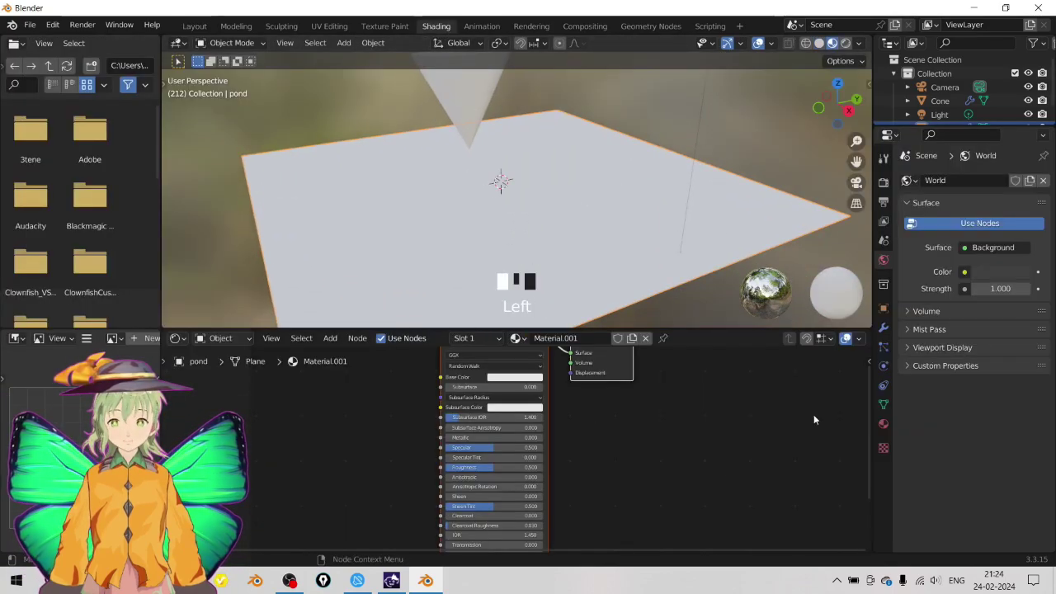
# - Delete the Principled BSDF node from the pond's material
pyautogui.scroll(-1, 479, 380)
pyautogui.click(499, 365)
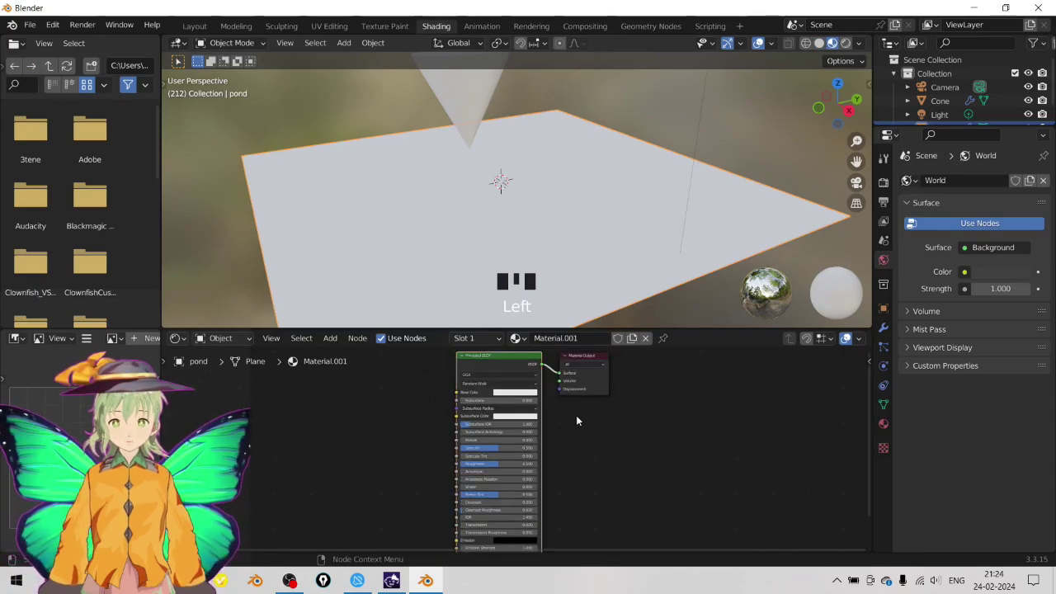
pyautogui.press('Delete')
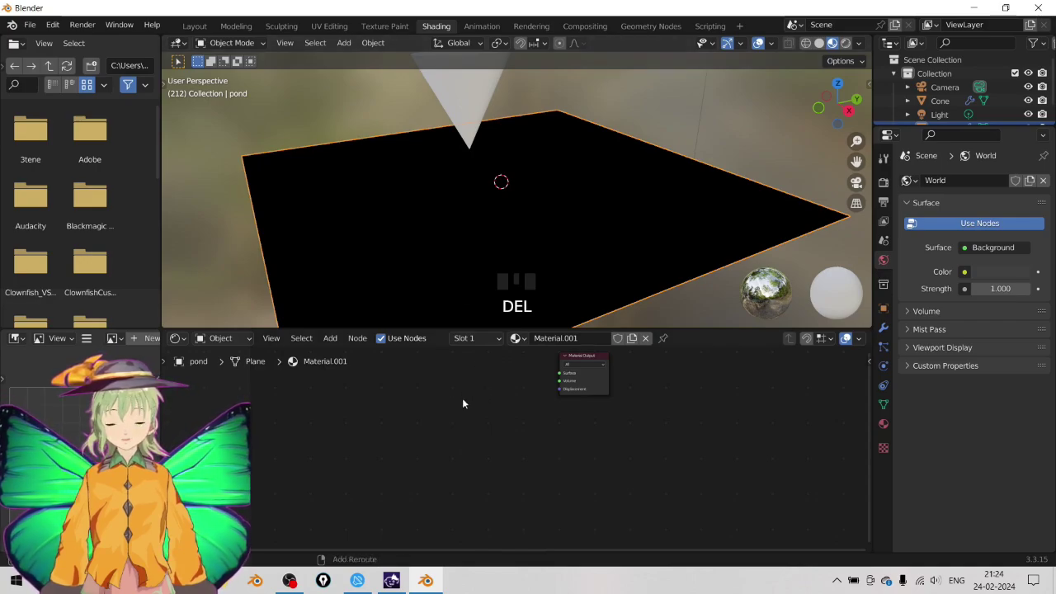
# - Add an Emission node to the pond's material and connect it to the Surface input of the Material Output
pyautogui.hotkey('shift', 'a')
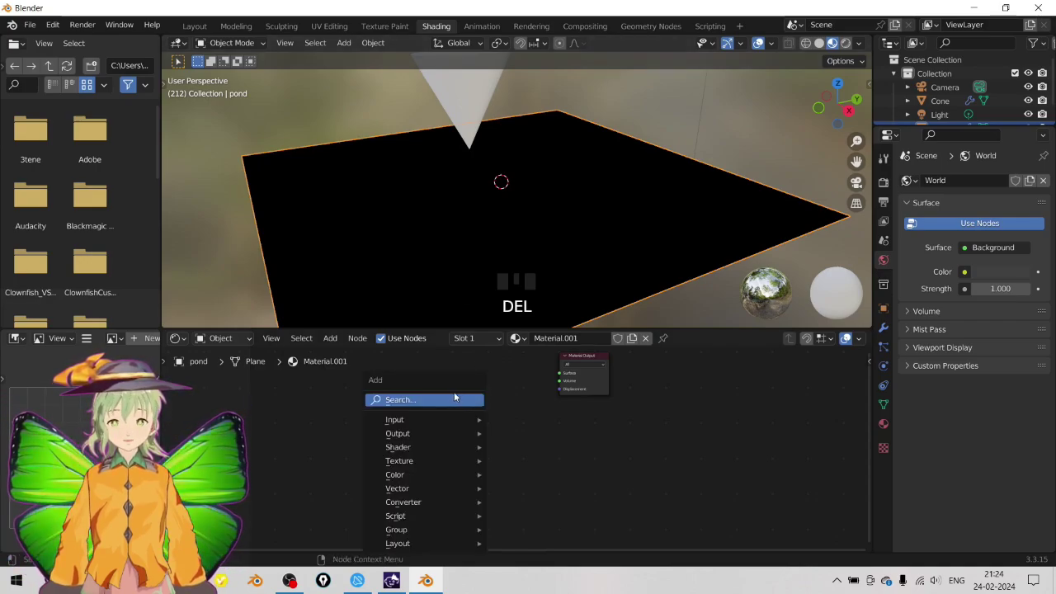
pyautogui.click(462, 401)
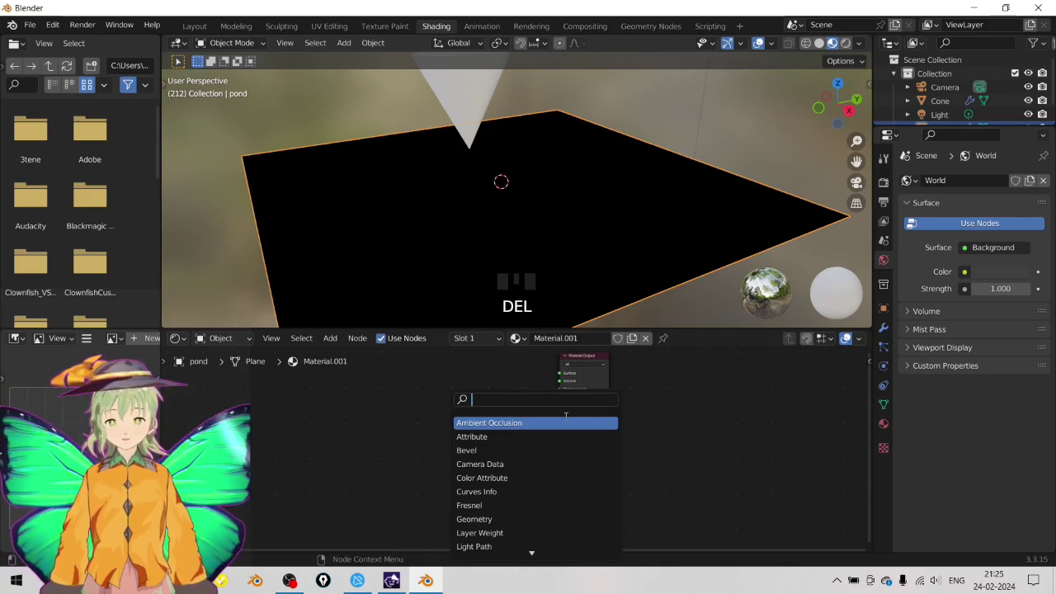
pyautogui.write('emis')
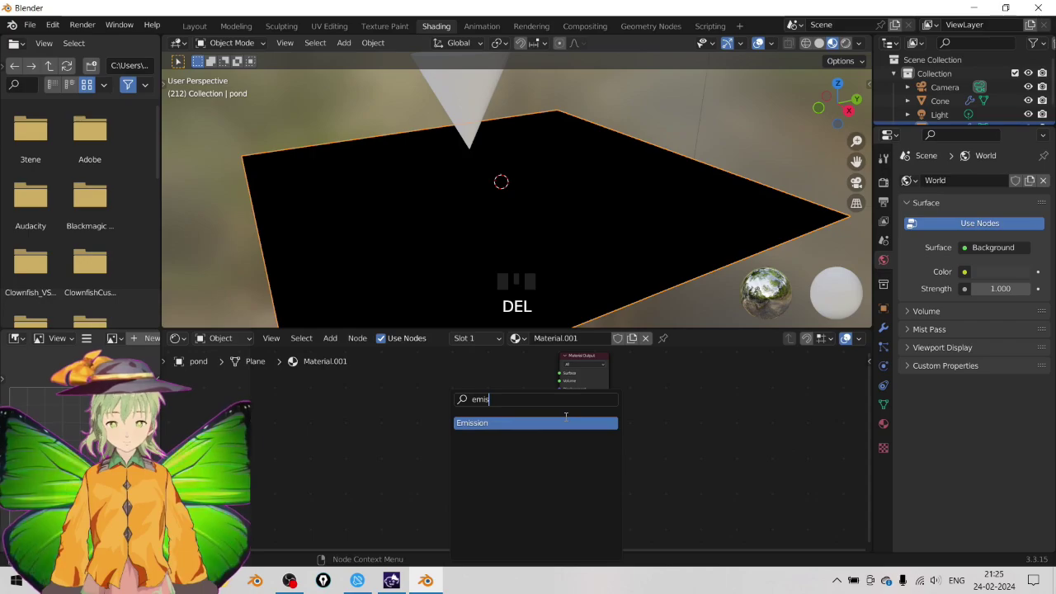
pyautogui.press('Return')
pyautogui.click(557, 395)
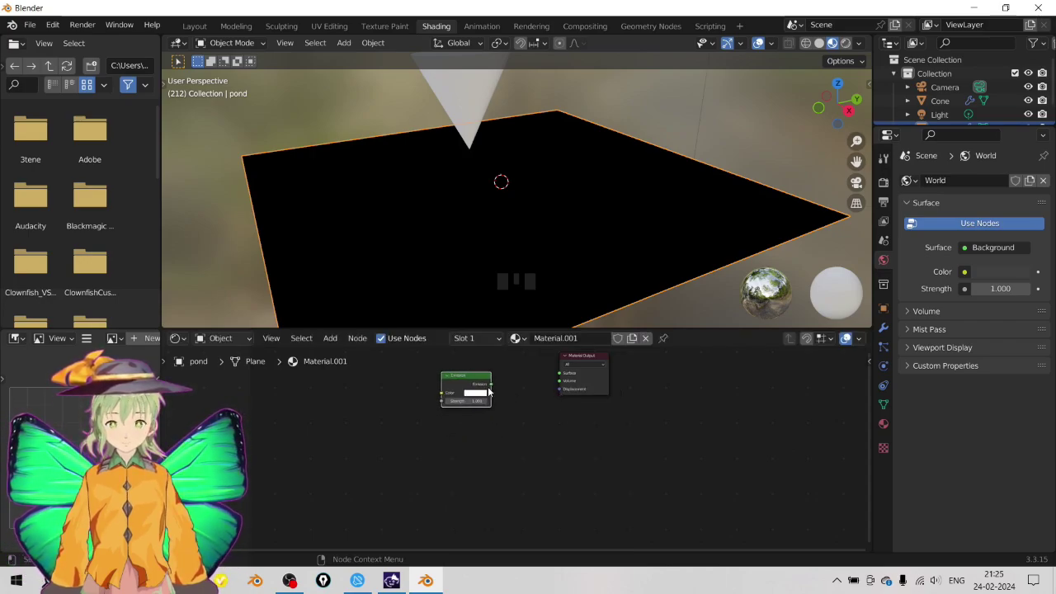
pyautogui.moveTo(491, 385); pyautogui.dragTo(559, 394)
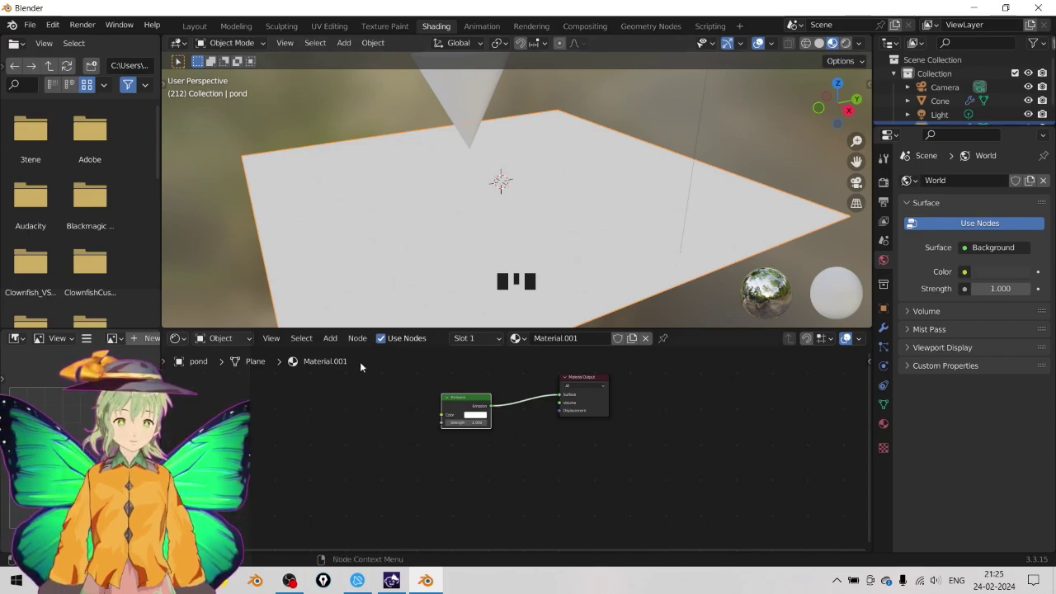
# - Add a ColorRamp node before the Emission node, leaving space between the two
pyautogui.click(351, 424)
pyautogui.hotkey('shift', 'a')
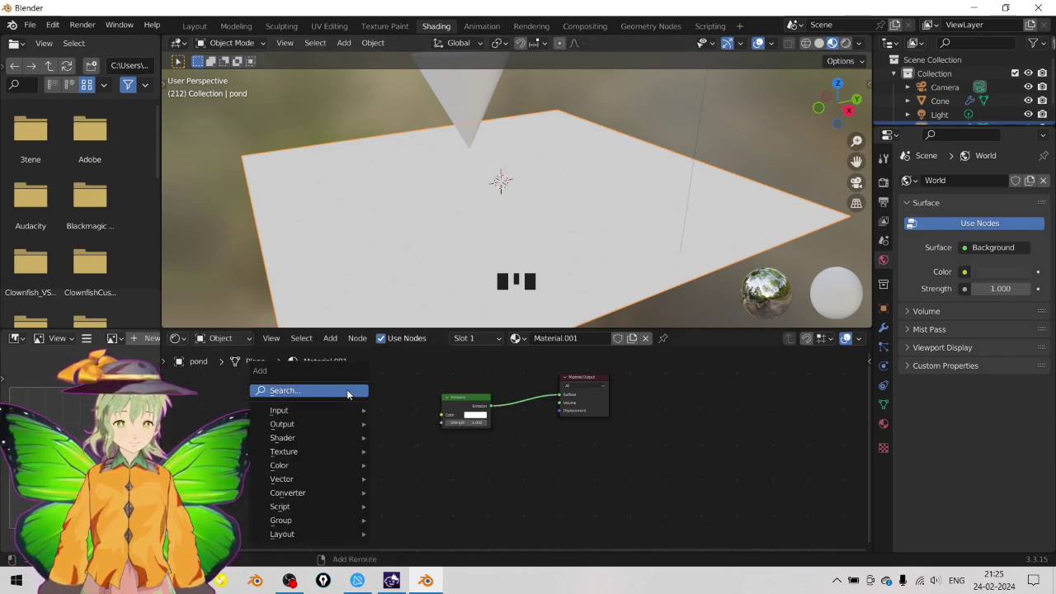
pyautogui.click(340, 391)
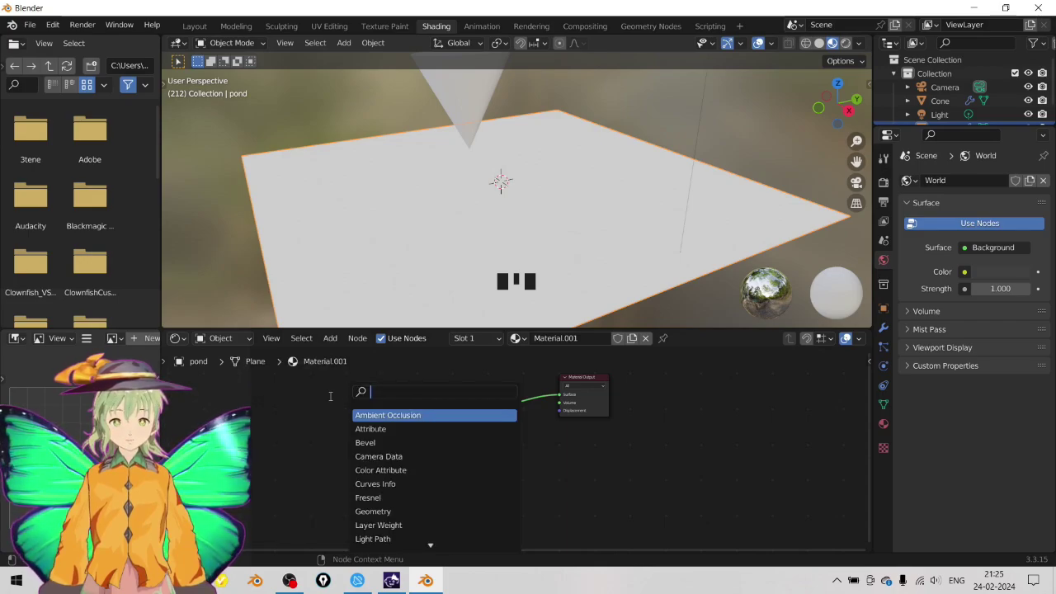
pyautogui.write('colo')
pyautogui.press('Return')
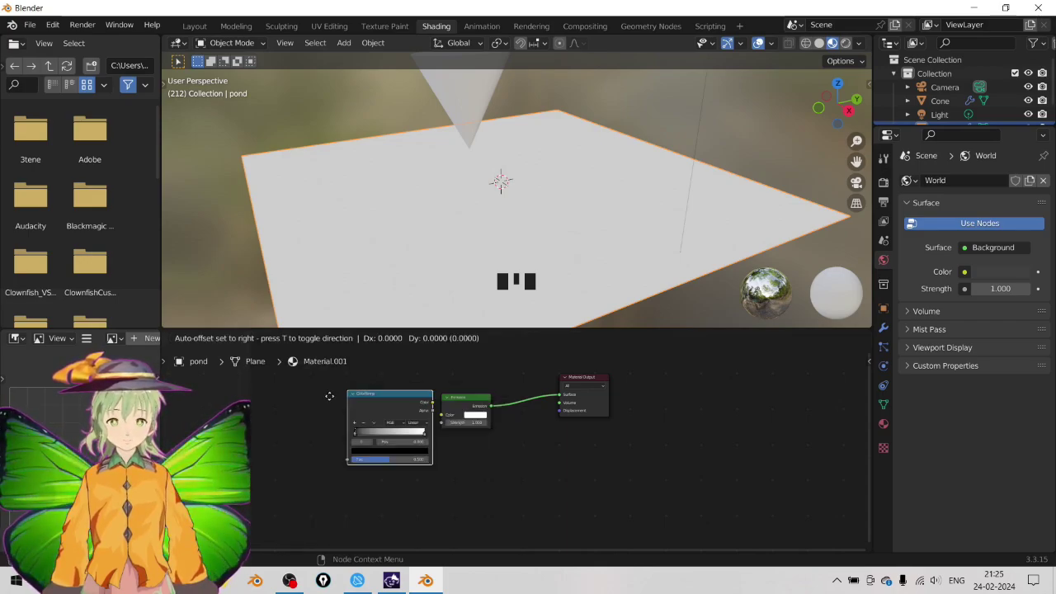
pyautogui.click(377, 427)
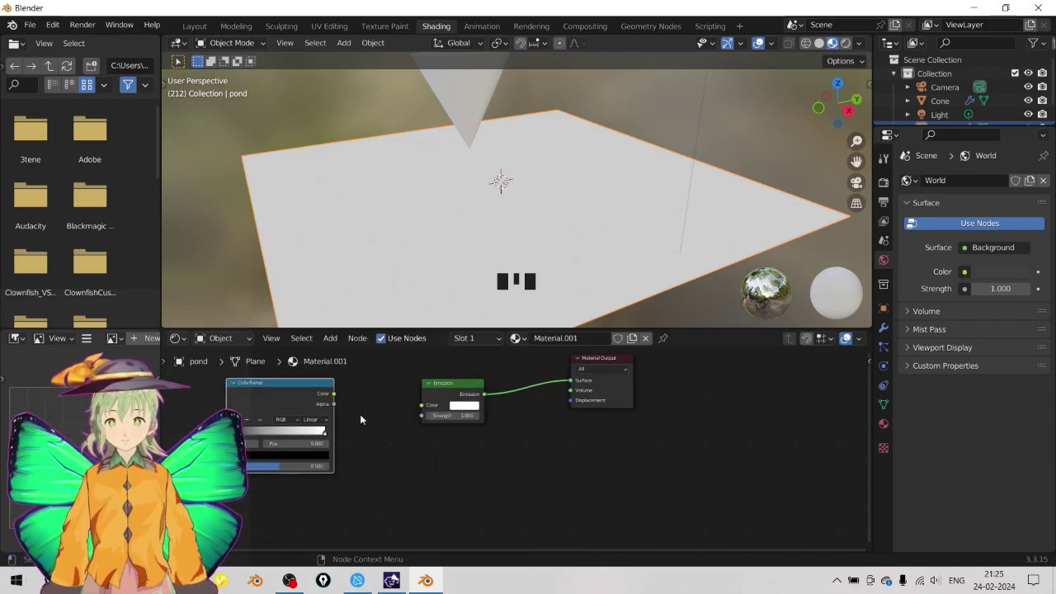
pyautogui.scroll(1, 466, 428)
pyautogui.moveTo(460, 432); pyautogui.dragTo(436, 445, button='middle')
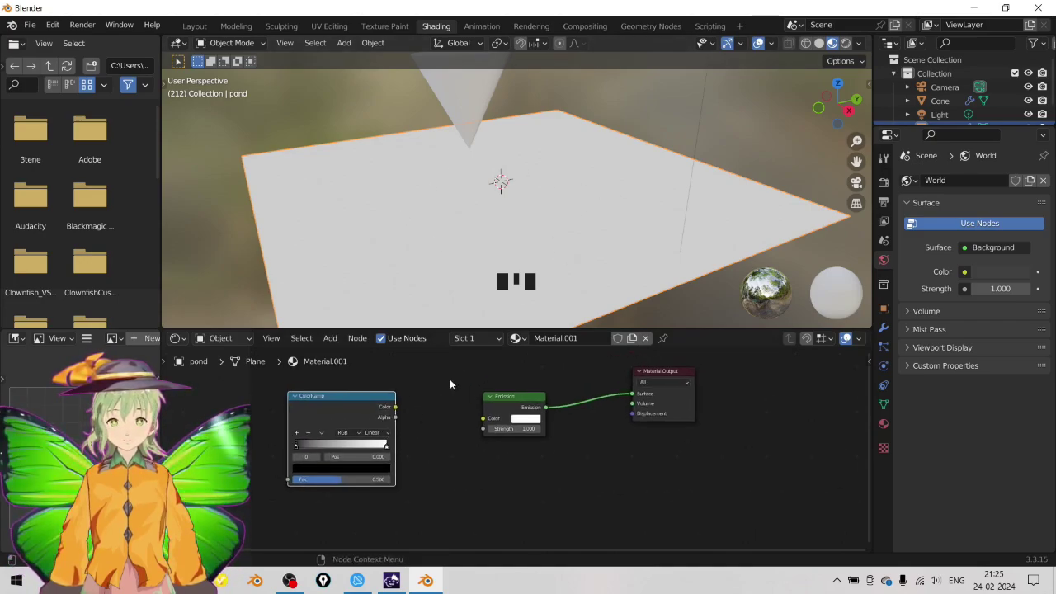
# - Move the ColorRamp's white stop toward the middle and add a third stop between the two at about 0.244
pyautogui.moveTo(385, 449); pyautogui.dragTo(386, 445)
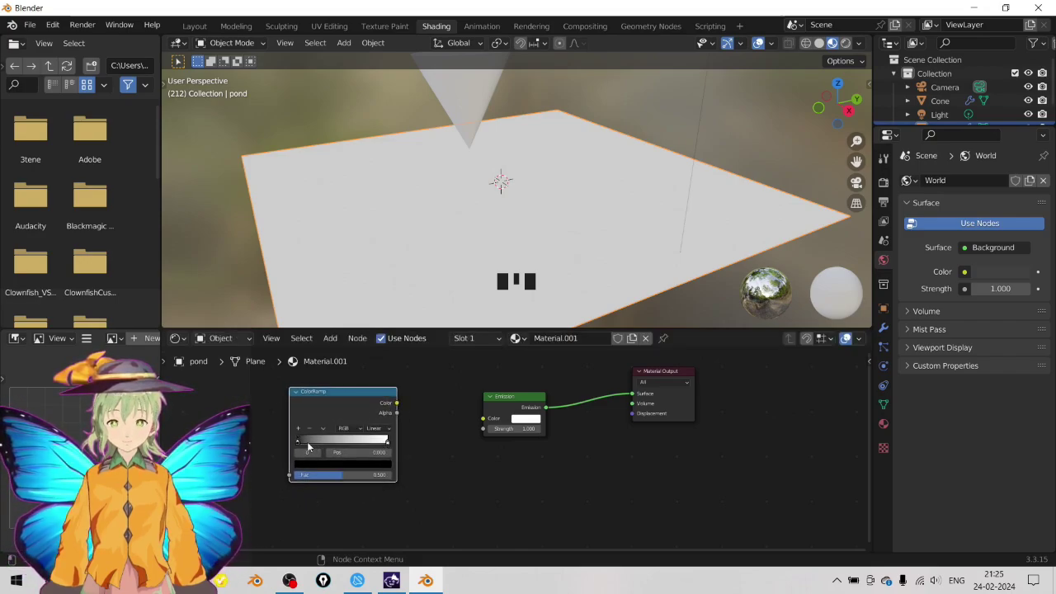
pyautogui.click(388, 444)
pyautogui.moveTo(388, 444); pyautogui.dragTo(348, 446)
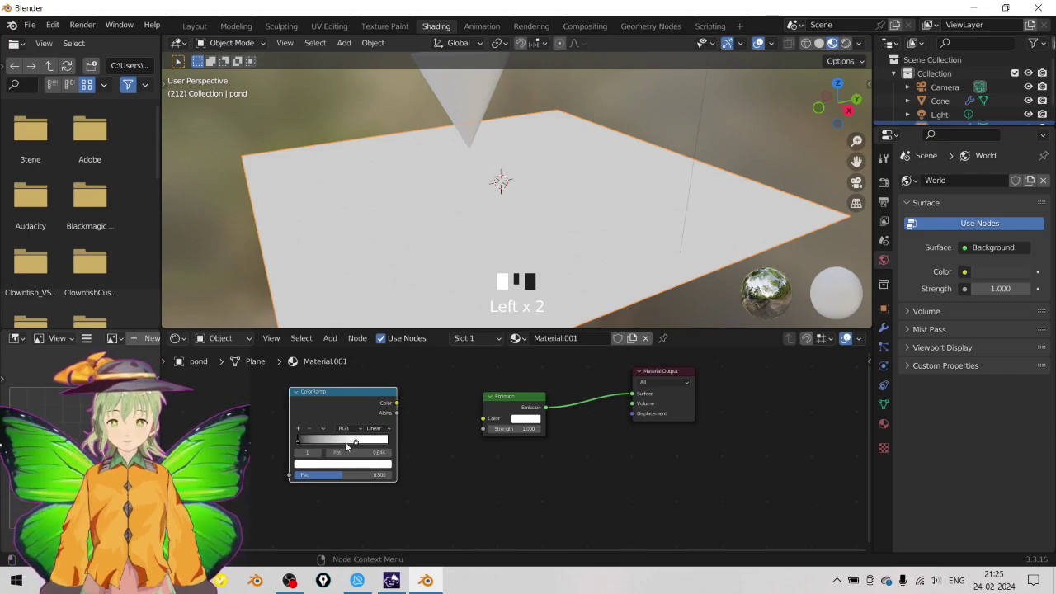
pyautogui.click(300, 429)
pyautogui.moveTo(321, 445); pyautogui.dragTo(319, 445)
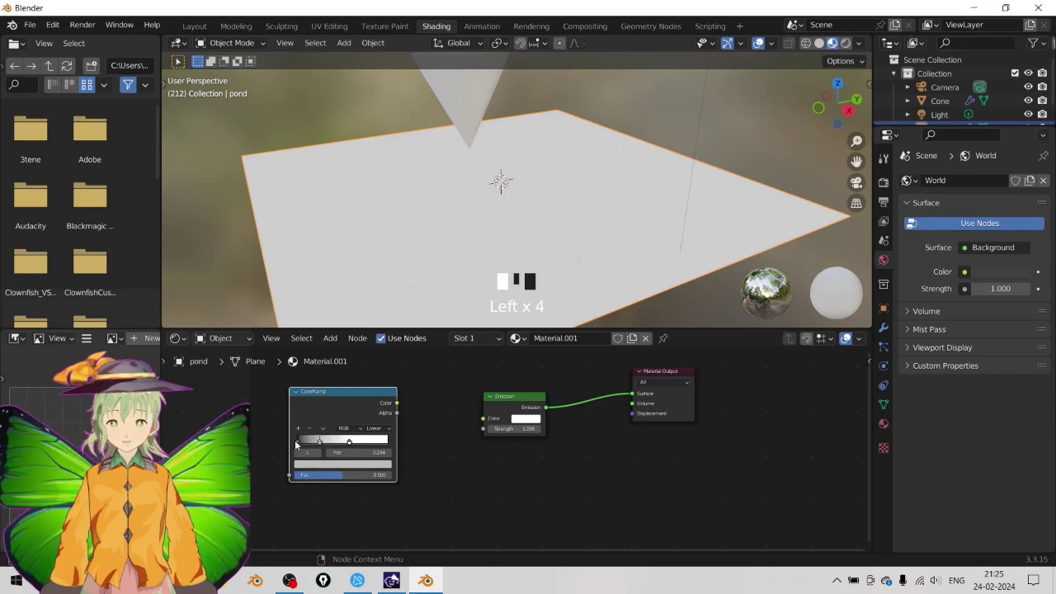
# - Colour the ColorRamp's first stop bright cyan and its middle stop a slightly darker teal blue
pyautogui.click(298, 444)
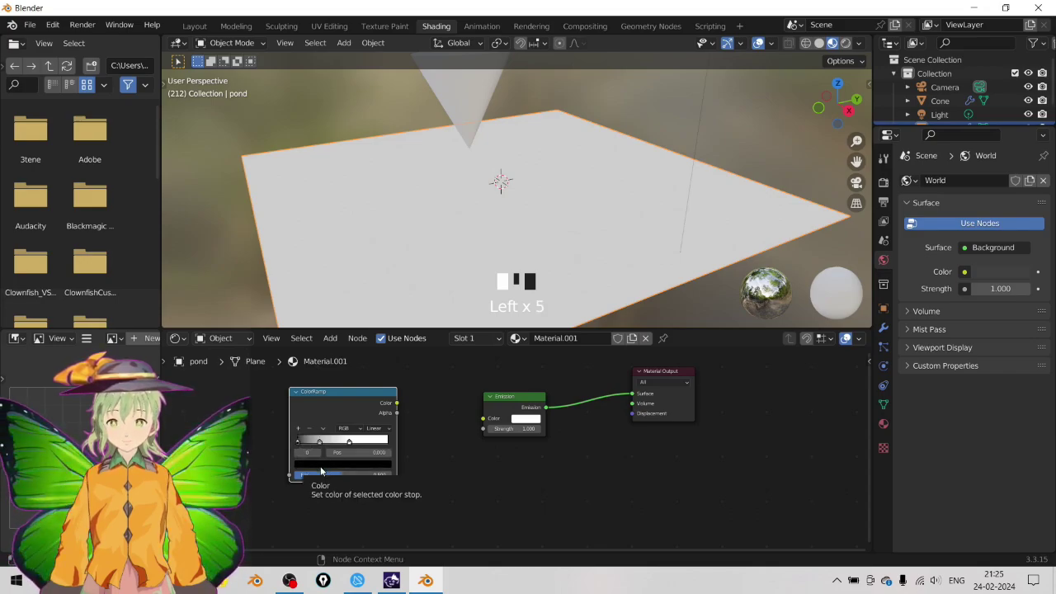
pyautogui.click(321, 465)
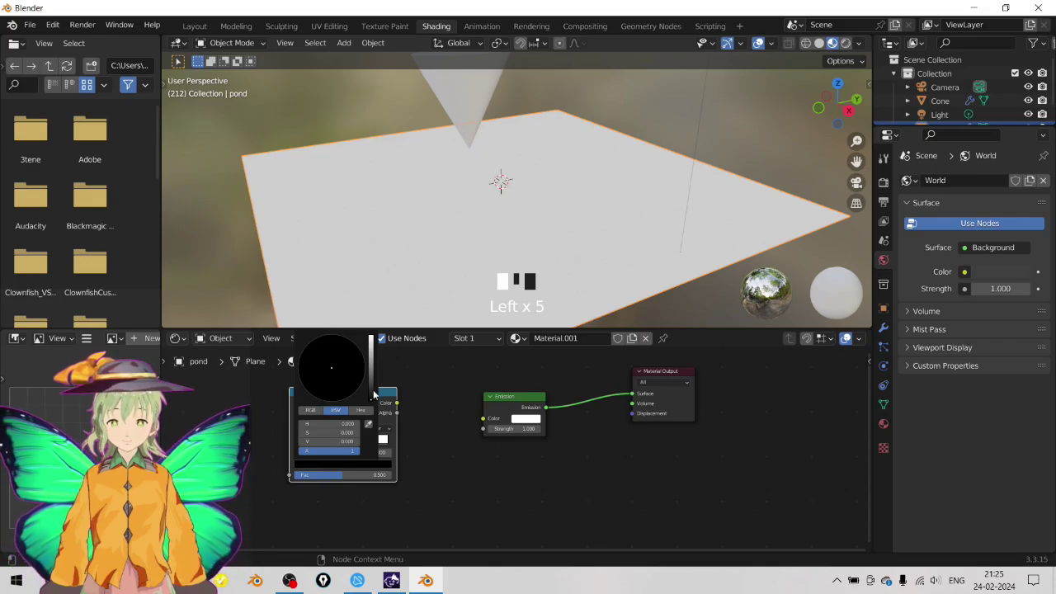
pyautogui.moveTo(371, 357); pyautogui.dragTo(334, 337)
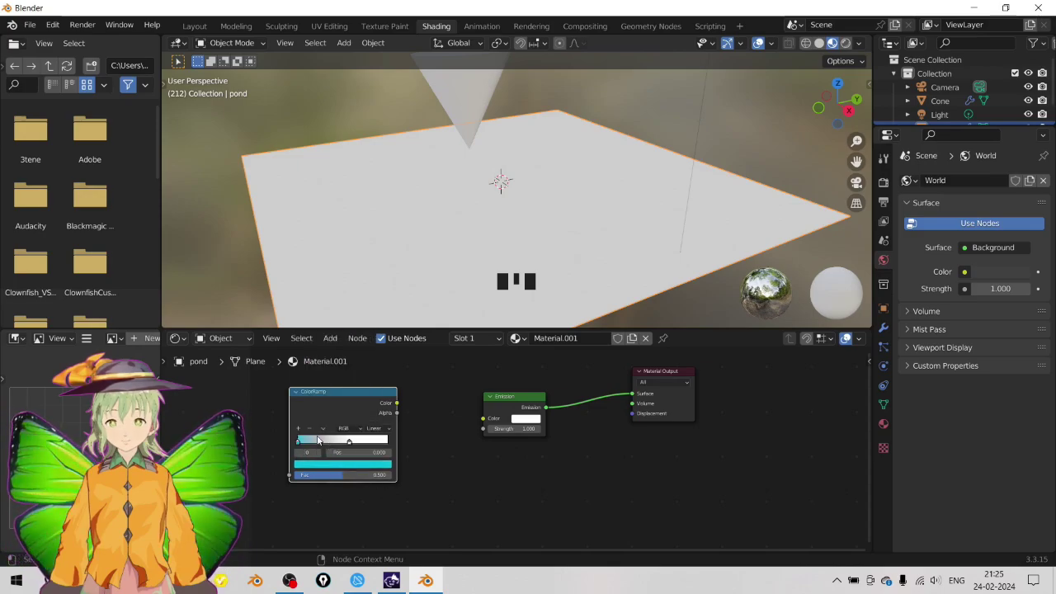
pyautogui.click(331, 466)
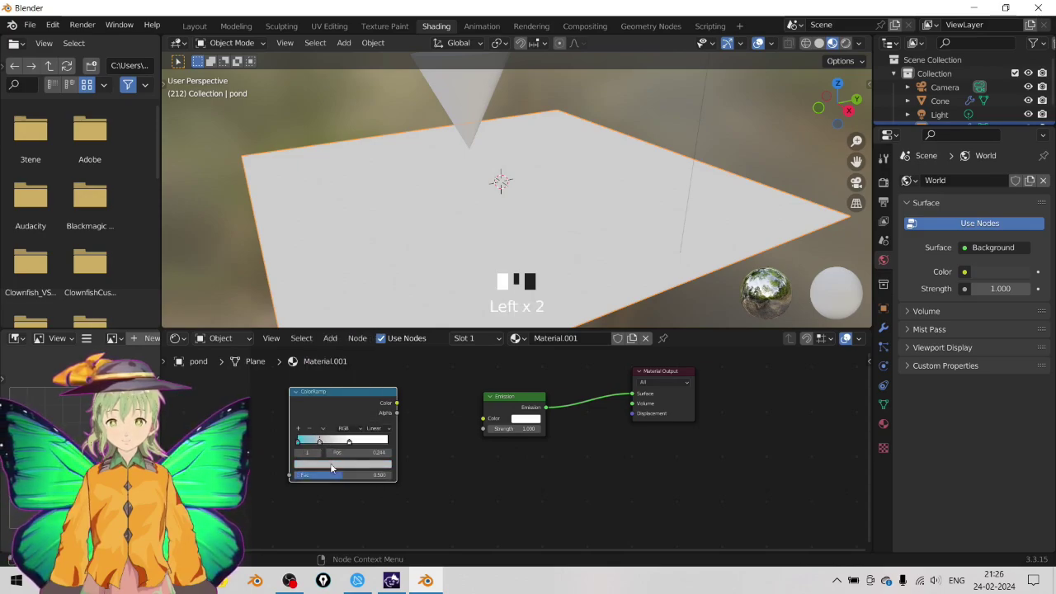
pyautogui.moveTo(335, 360); pyautogui.dragTo(336, 345)
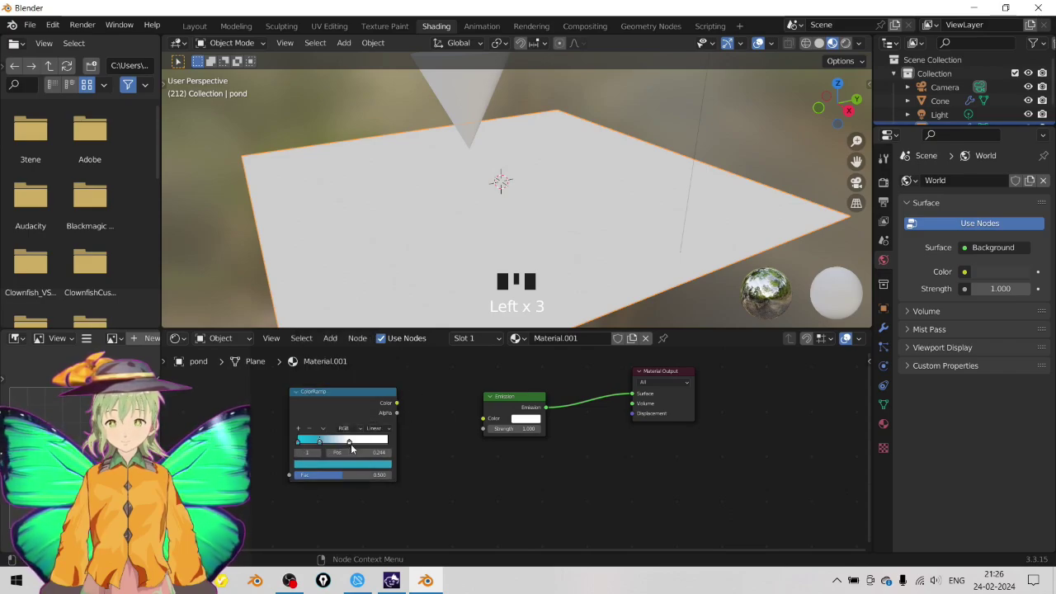
# - Move the ColorRamp's white stop to about 0.47 and connect the ramp's Color output to the Emission Color
pyautogui.click(350, 440)
pyautogui.moveTo(350, 440); pyautogui.dragTo(339, 444)
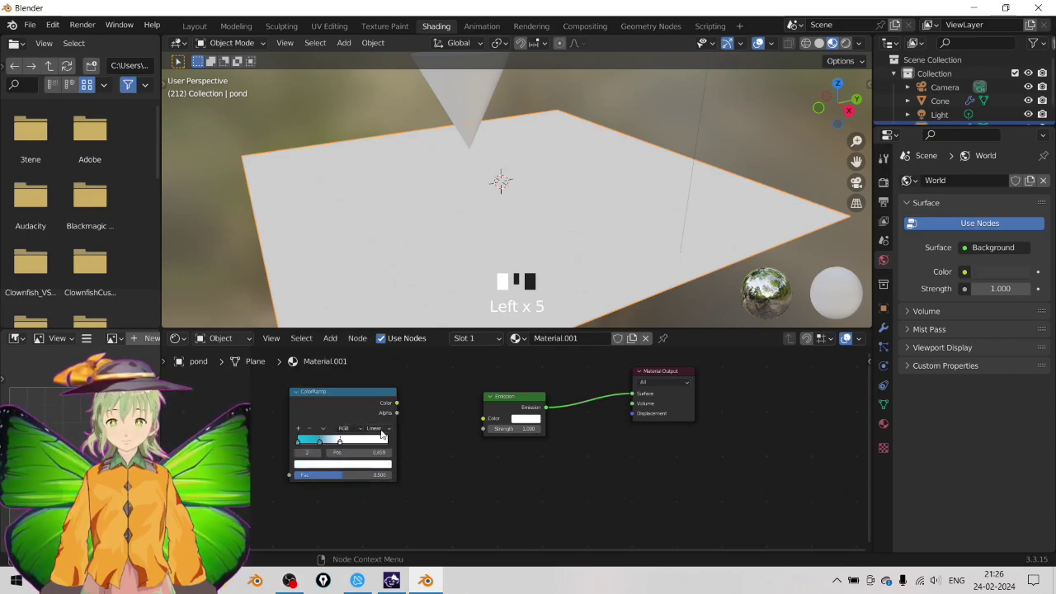
pyautogui.moveTo(427, 409); pyautogui.dragTo(483, 419)
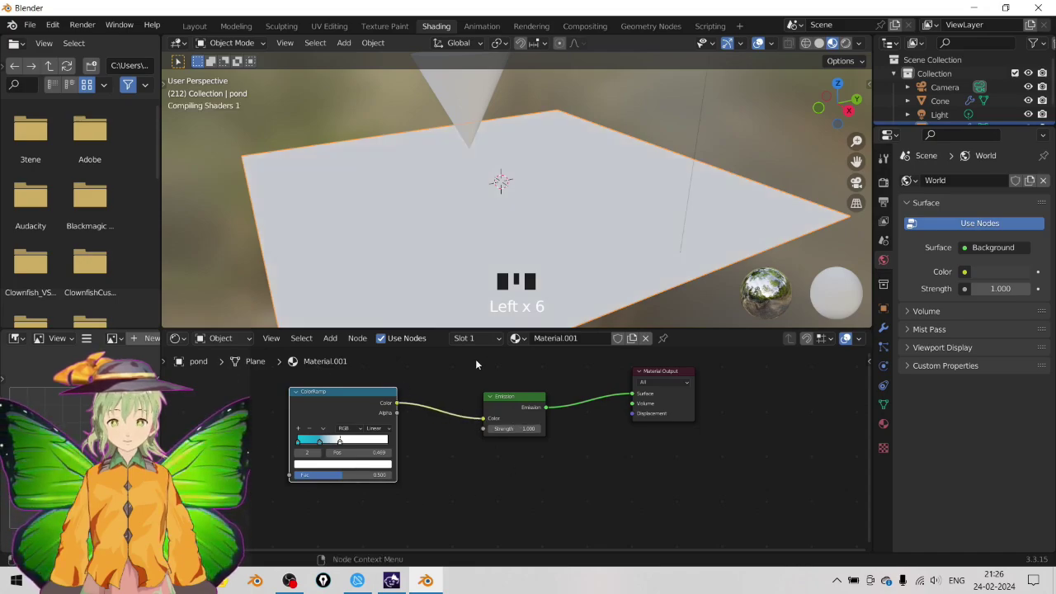
# - Add a Fresnel node before the ColorRamp and connect its output to the ramp's Fac input
pyautogui.scroll(-1, 462, 355)
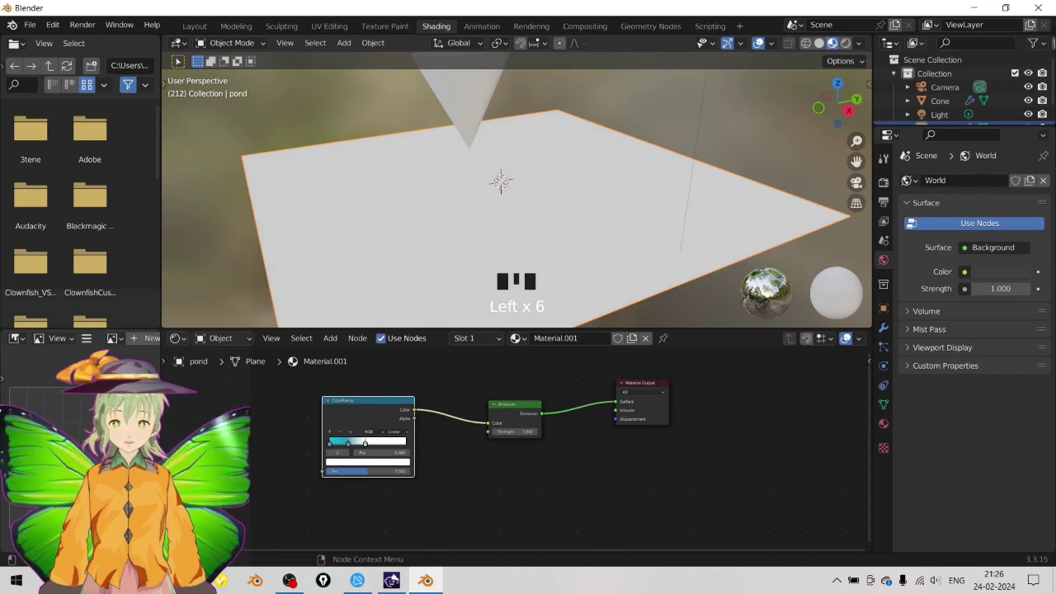
pyautogui.hotkey('shift', 'a')
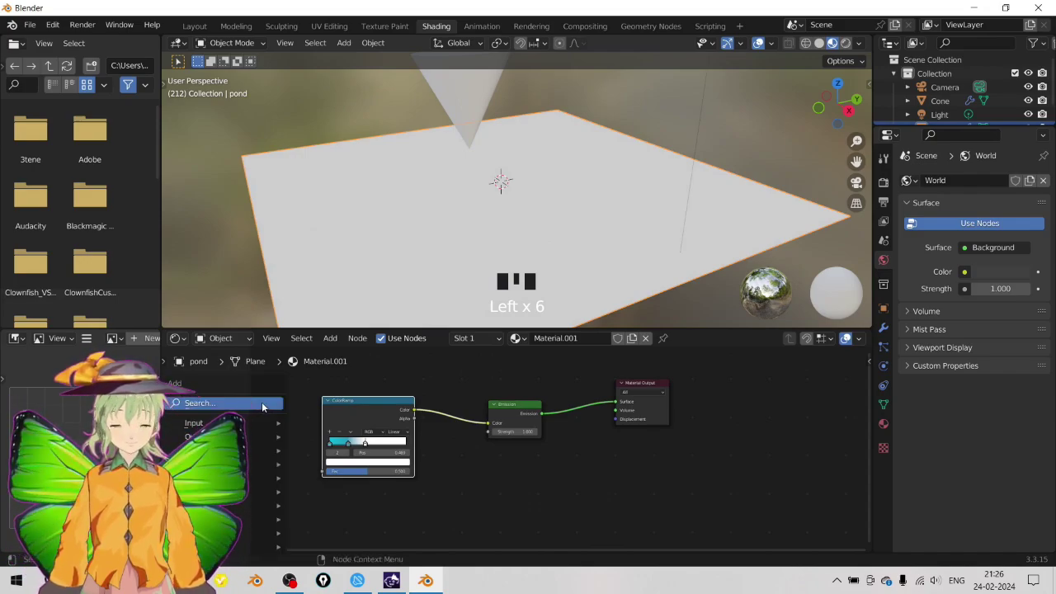
pyautogui.click(262, 406)
pyautogui.write('fram')
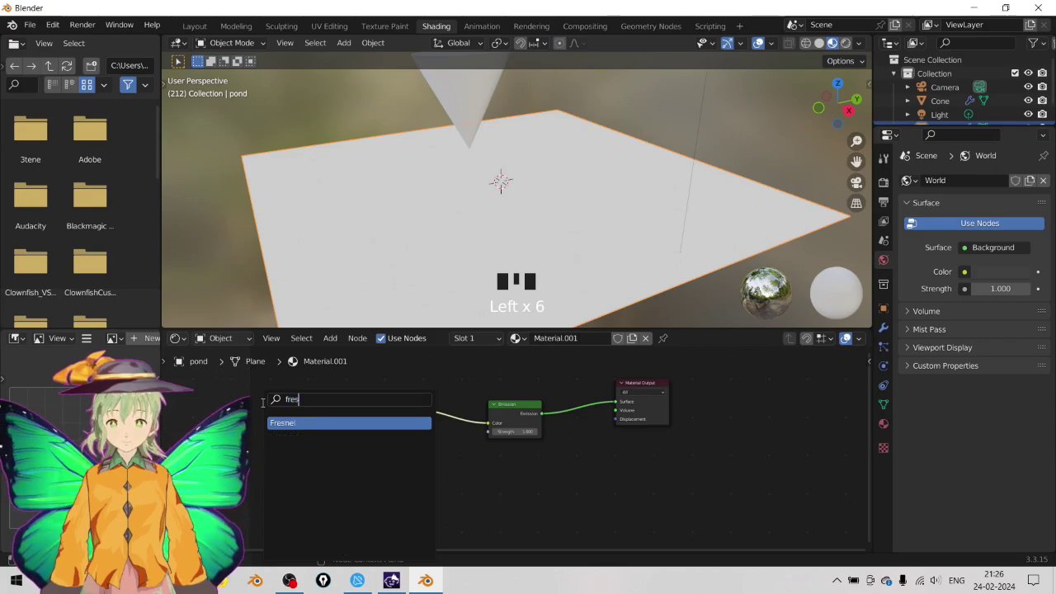
pyautogui.press('Return')
pyautogui.click(200, 407)
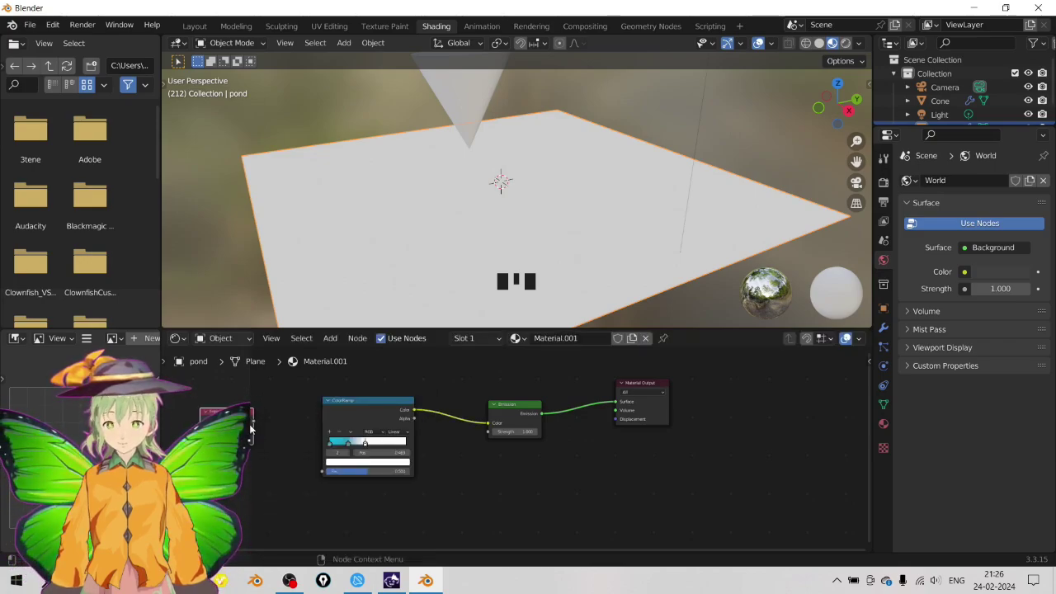
pyautogui.moveTo(253, 422); pyautogui.dragTo(321, 471)
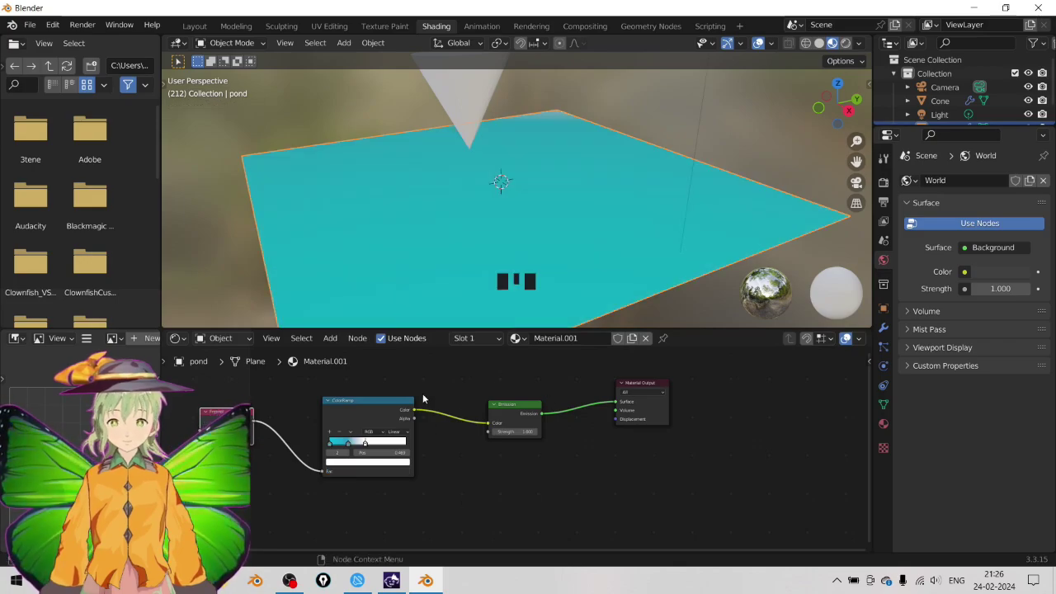
# - Change the ColorRamp's middle stop to a deep blue
pyautogui.scroll(-3, 541, 194)
pyautogui.scroll(2, 545, 193)
pyautogui.scroll(1, 532, 190)
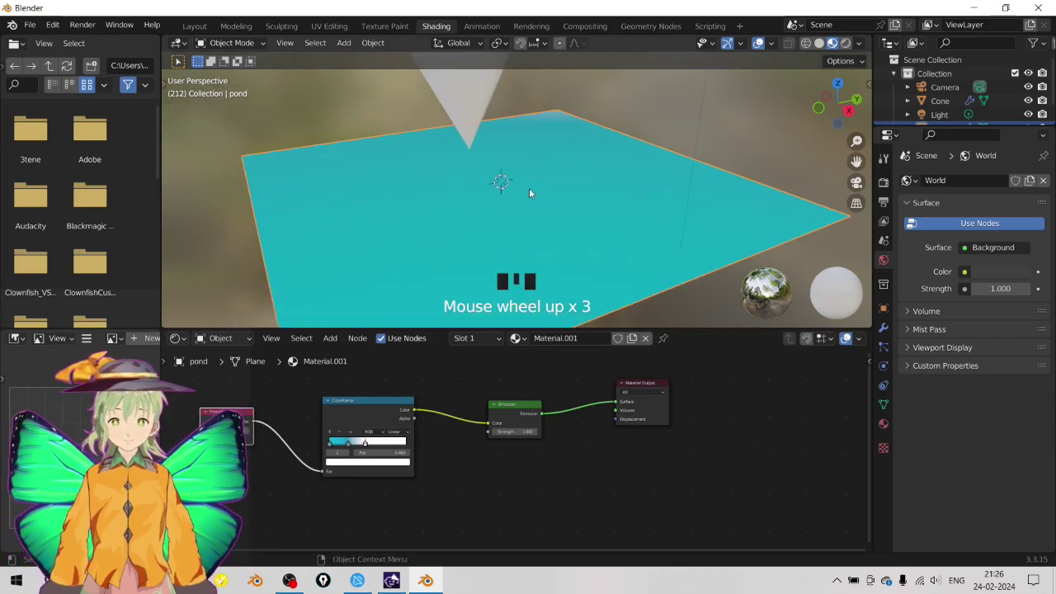
pyautogui.scroll(-3, 497, 248)
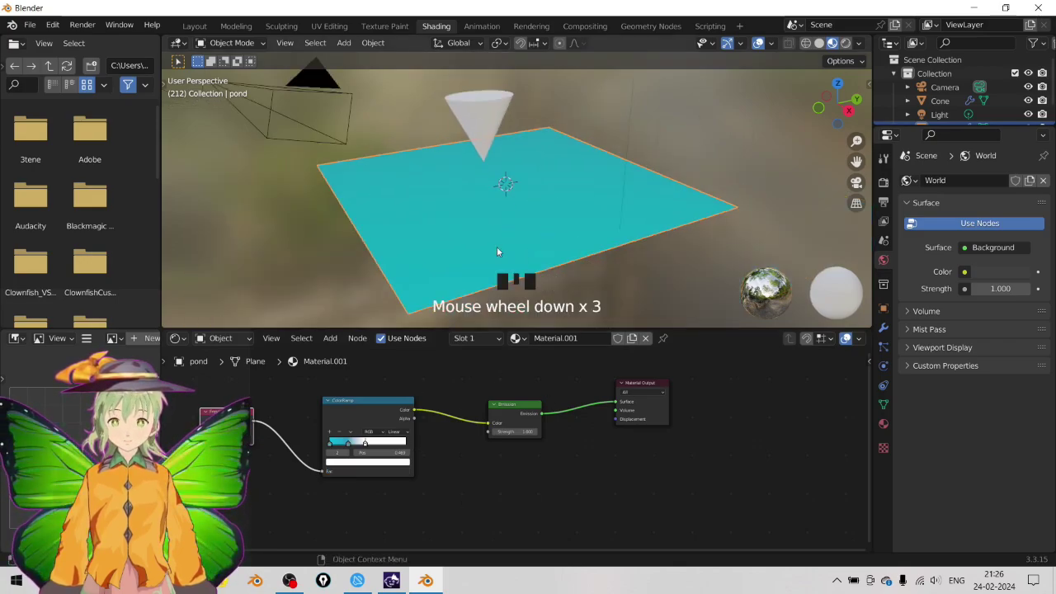
pyautogui.click(350, 451)
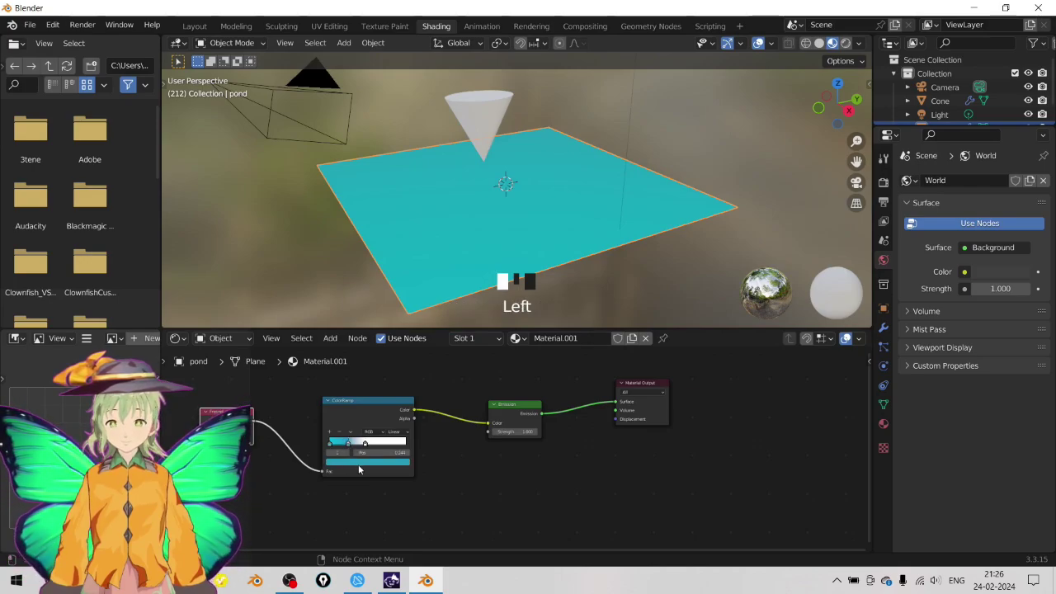
pyautogui.click(358, 462)
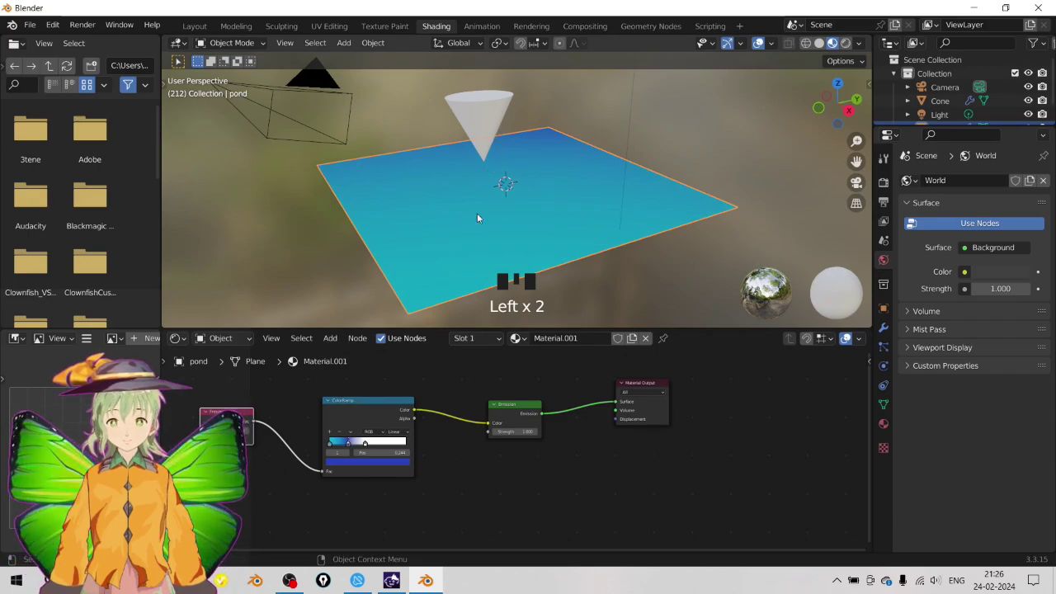
# - Shift the ColorRamp's white stop to about 0.37 and move the deep blue stop closer to the cyan one
pyautogui.click(363, 449)
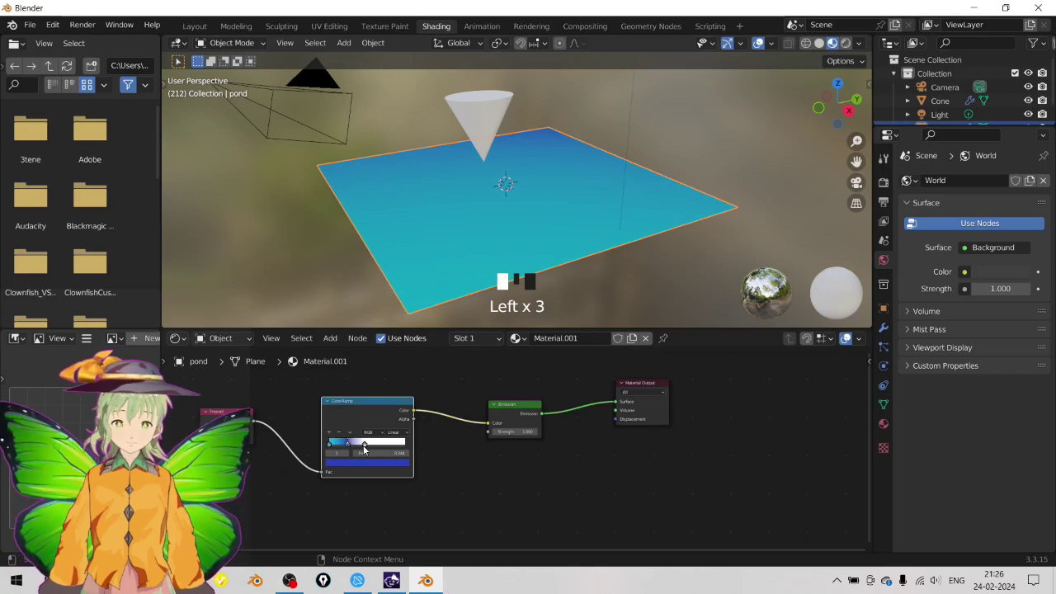
pyautogui.click(364, 448)
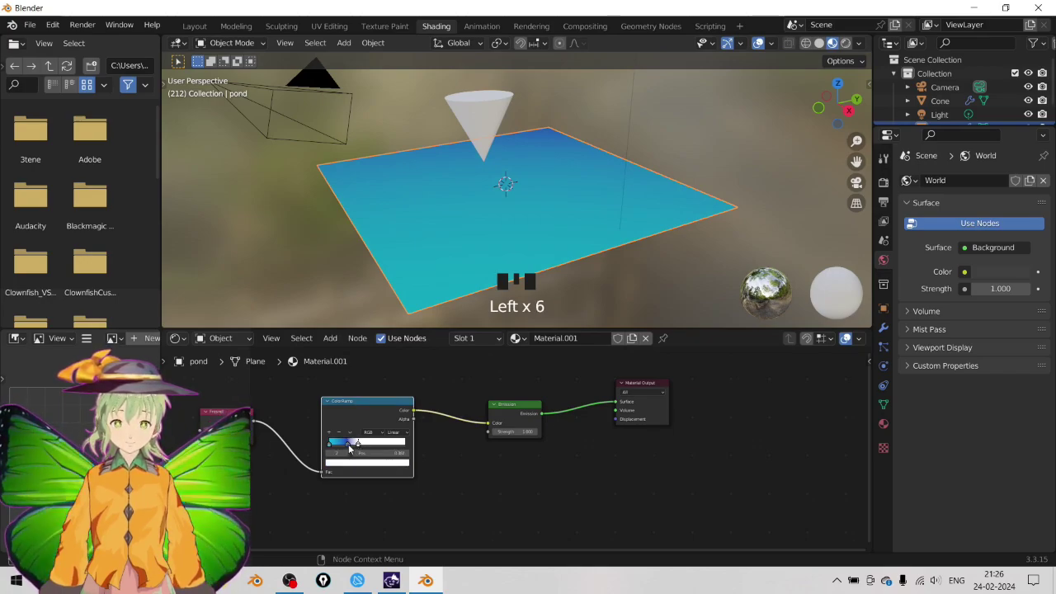
pyautogui.click(347, 447)
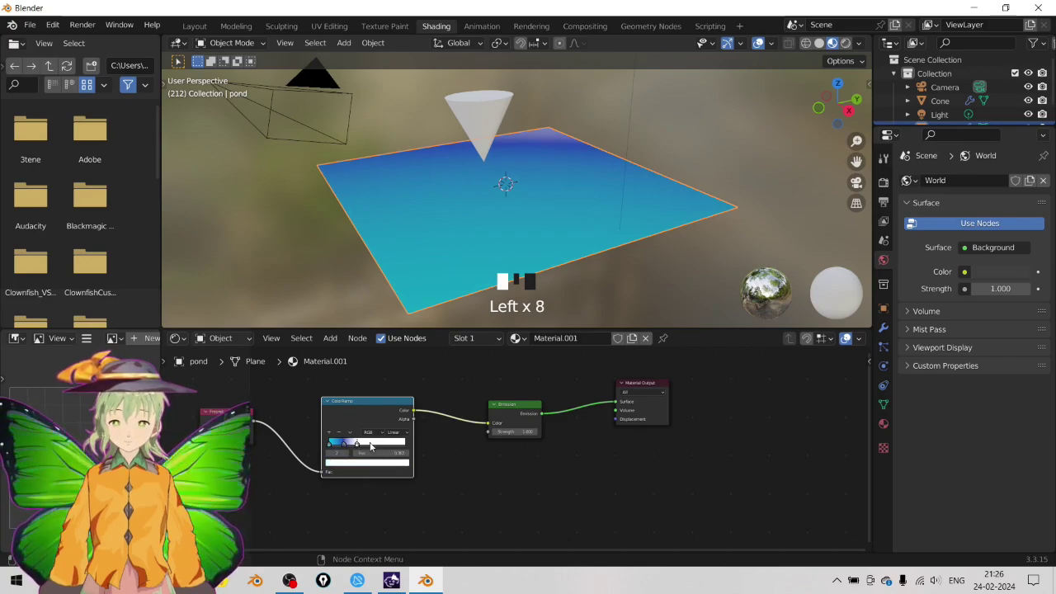
# - Select the cone and start playing the animation
pyautogui.click(483, 128)
pyautogui.press('space')
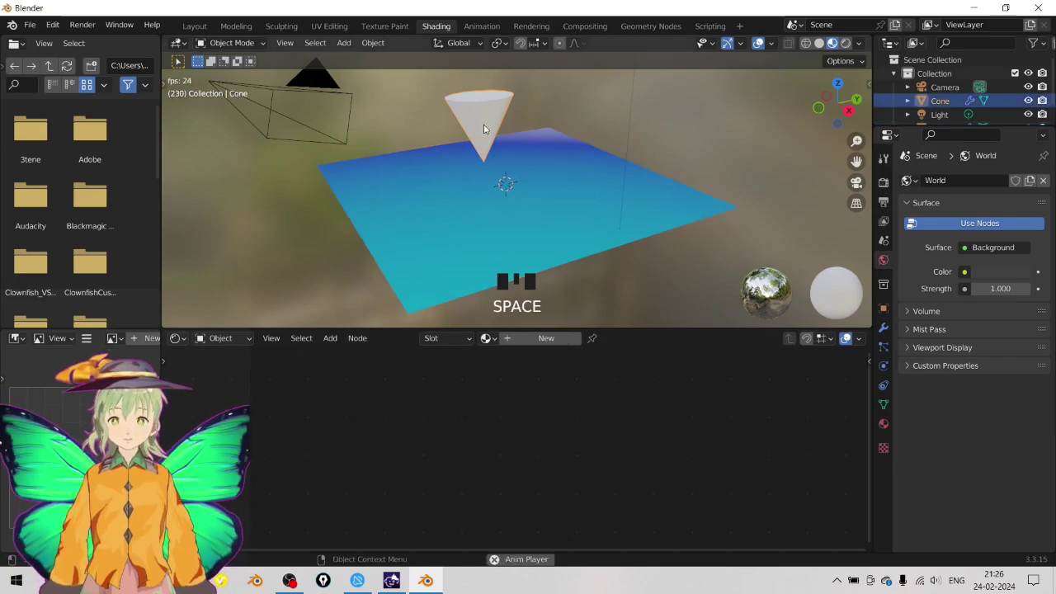
pyautogui.press('h')
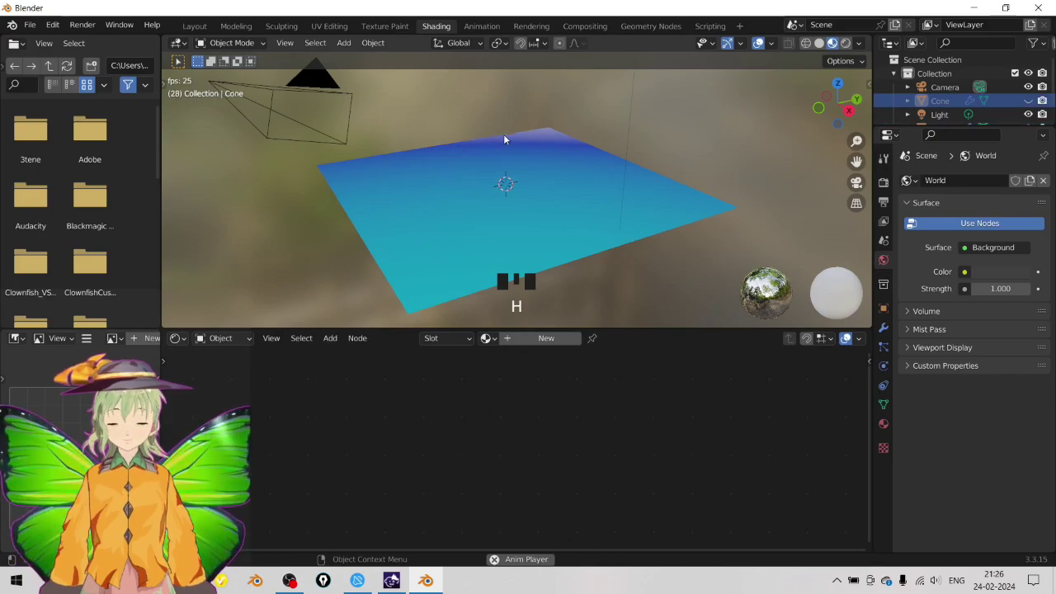
pyautogui.hotkey('ctrl', 'z')
pyautogui.hotkey('ctrl', 'z')
pyautogui.hotkey('ctrl', 'z')
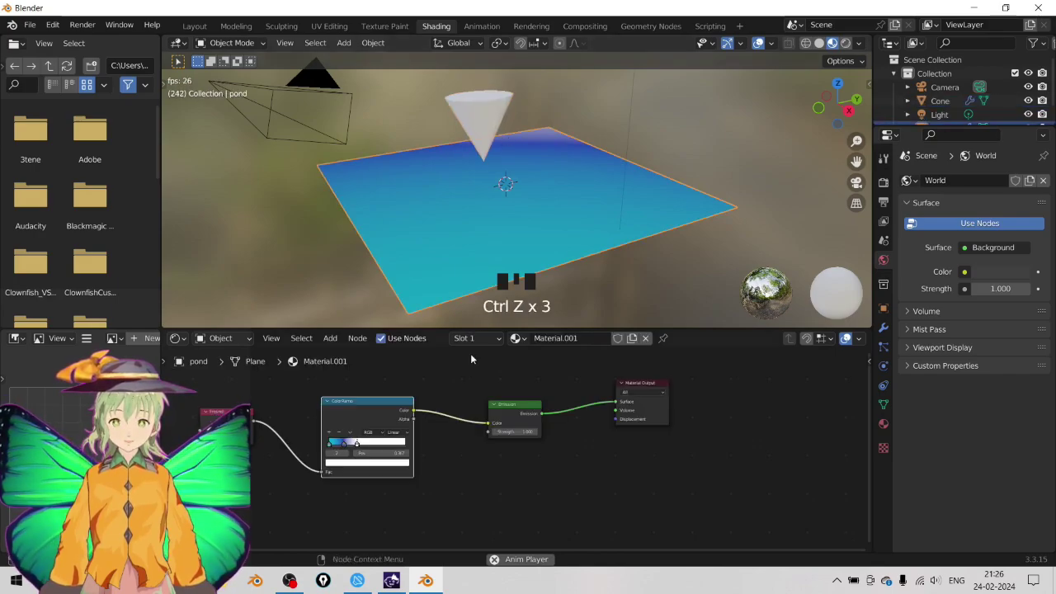
# - Select the cone, move it across the pond during playback to test the ripples, and stop the animation
pyautogui.click(485, 116)
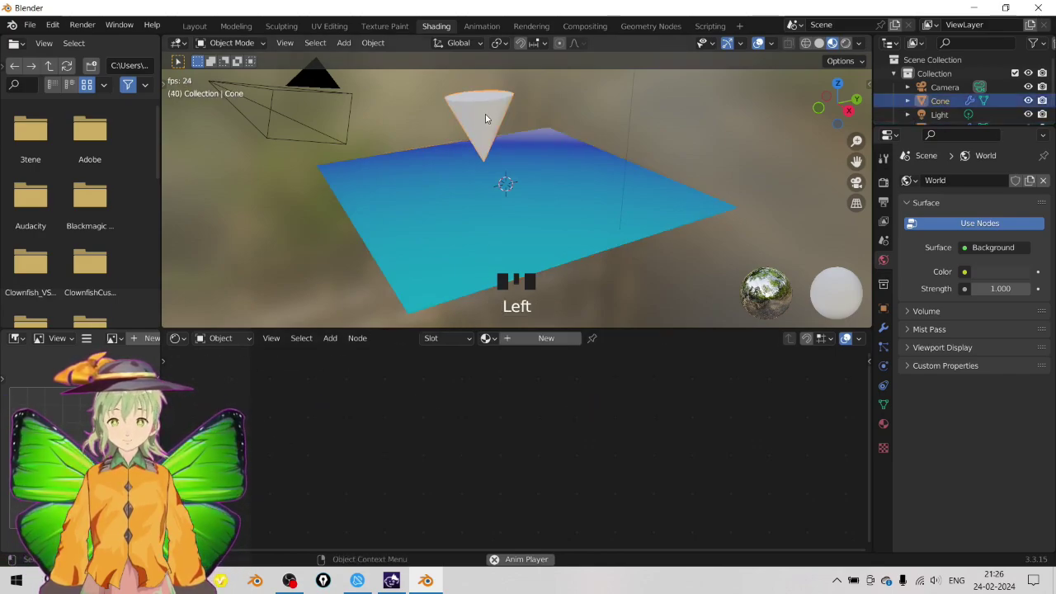
pyautogui.press('g')
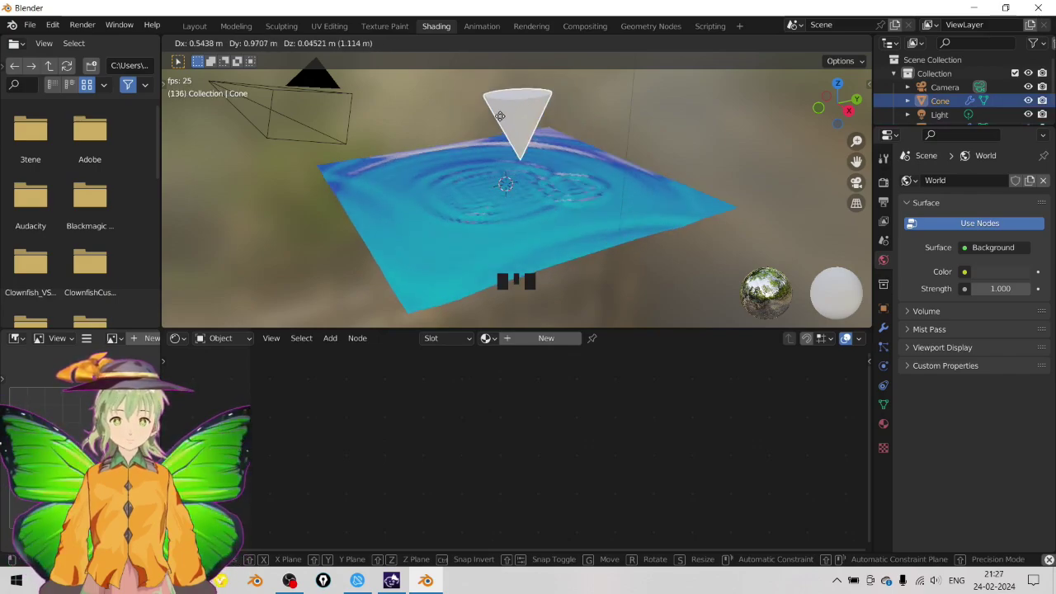
pyautogui.click(494, 206)
pyautogui.press('space')
pyautogui.scroll(4, 449, 155)
pyautogui.scroll(-5, 449, 155)
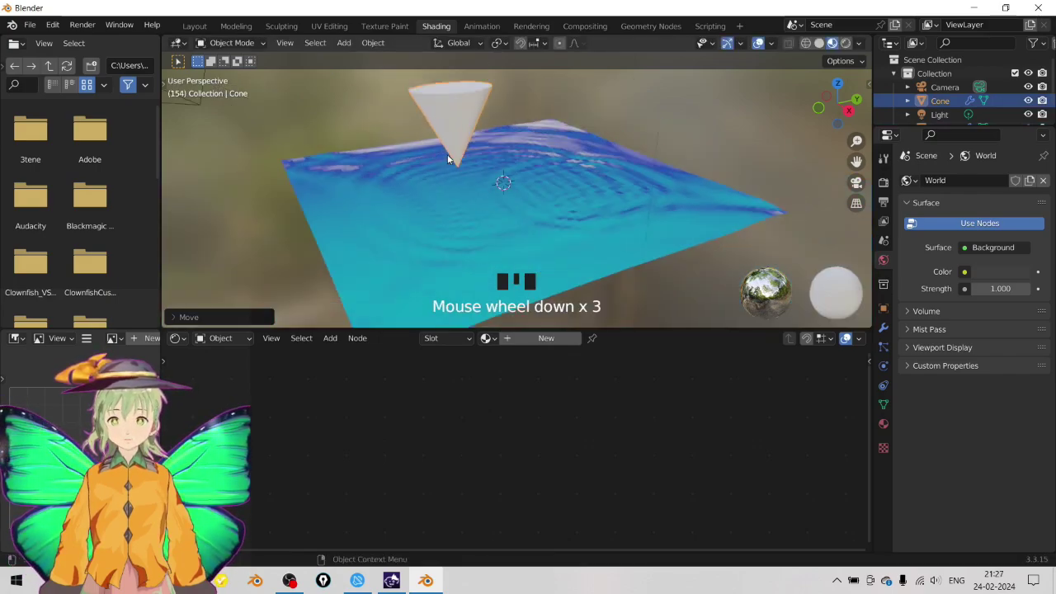
# - Select the pond and set its ColorRamp interpolation to Constant
pyautogui.click(544, 236)
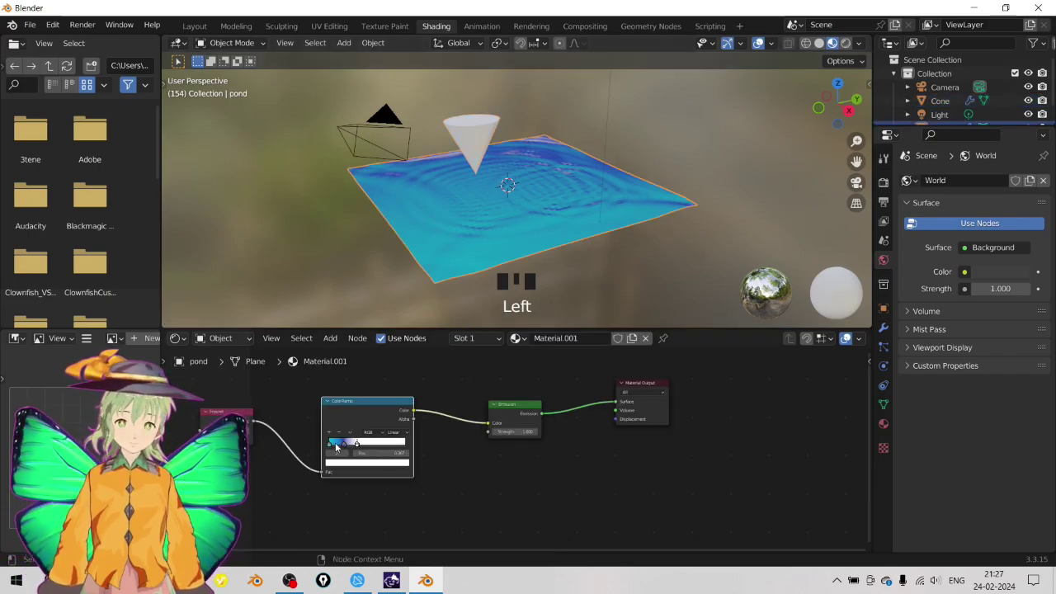
pyautogui.scroll(4, 385, 425)
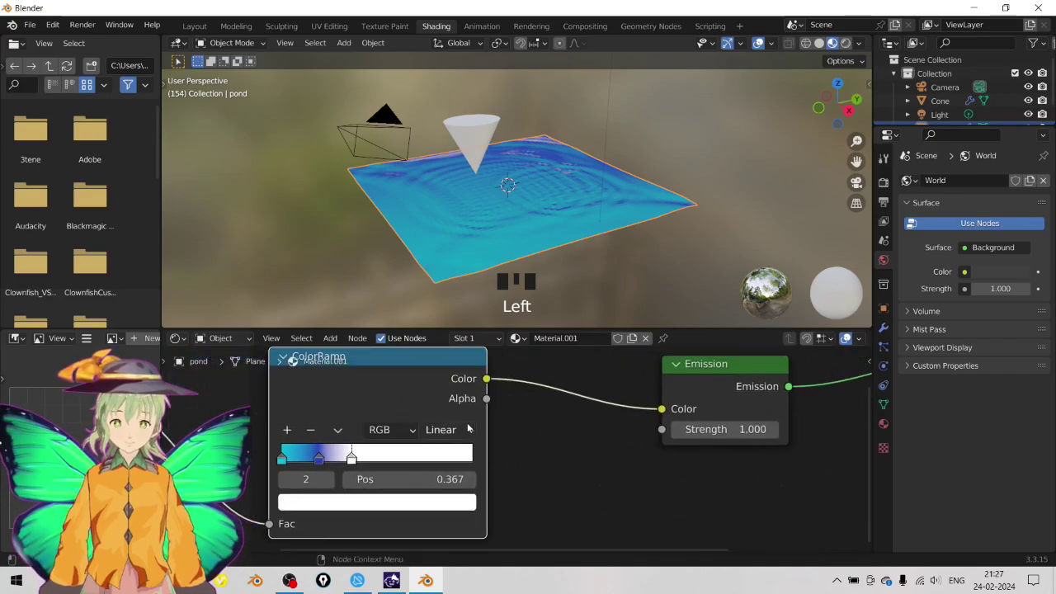
pyautogui.click(461, 430)
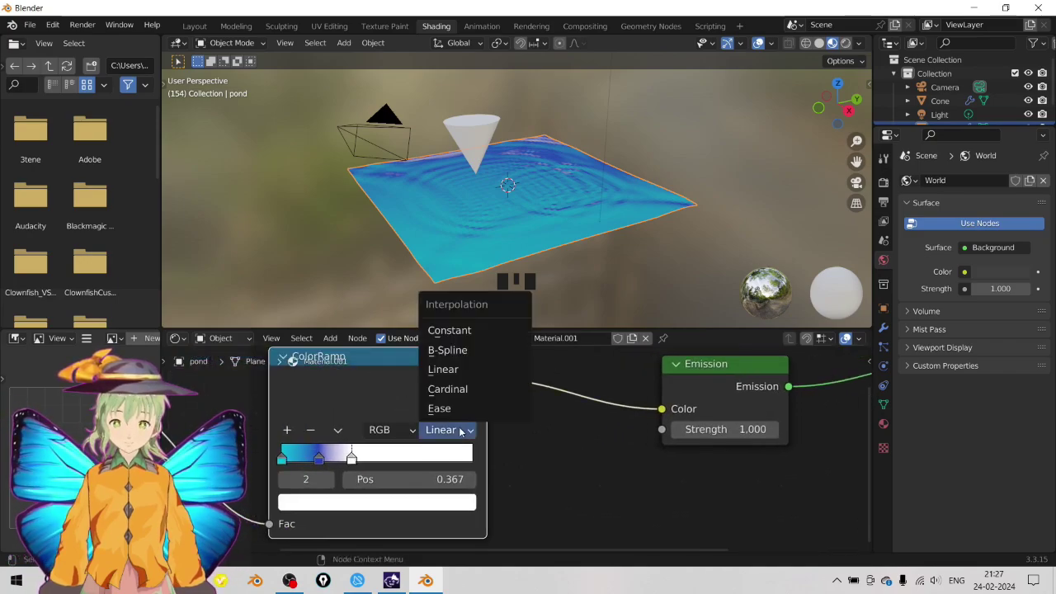
pyautogui.click(485, 332)
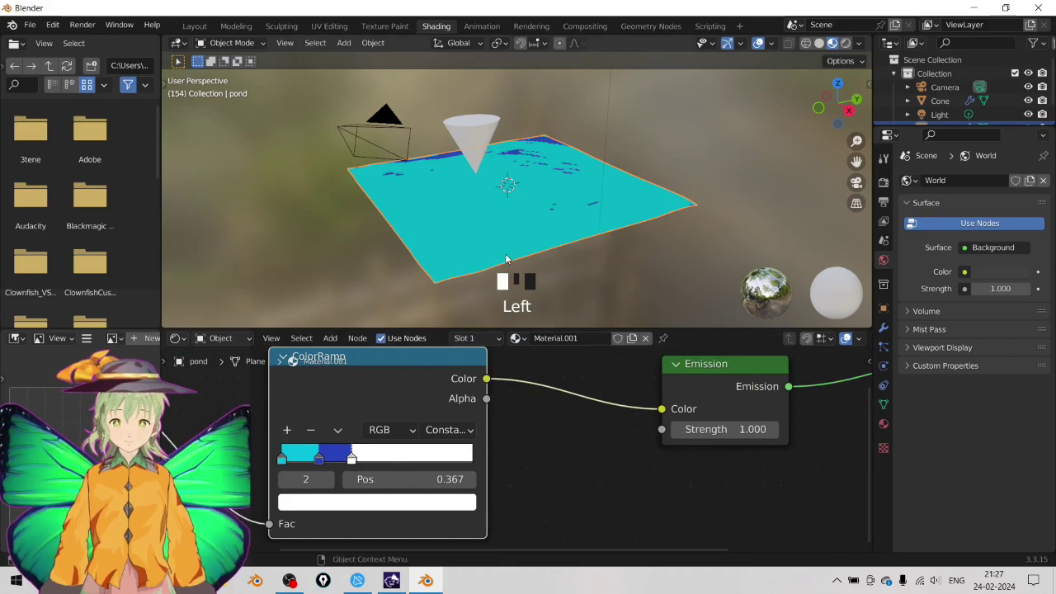
pyautogui.scroll(-2, 505, 256)
pyautogui.scroll(-3, 564, 454)
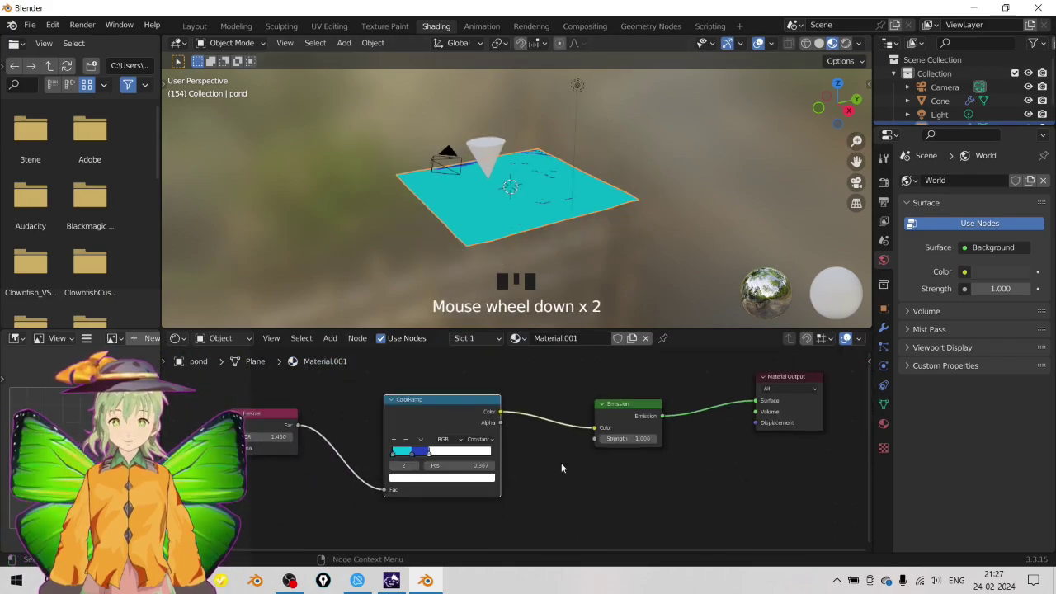
pyautogui.scroll(-2, 512, 198)
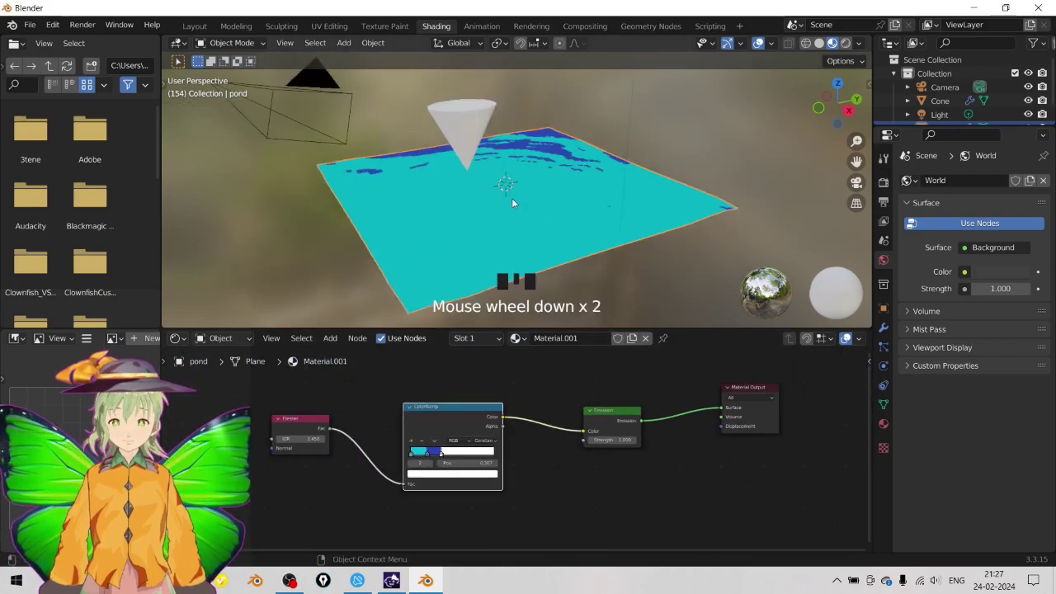
# - Play the animation while moving the cone through the pond to preview the hard-edged ripples, and stop playback
pyautogui.click(483, 132)
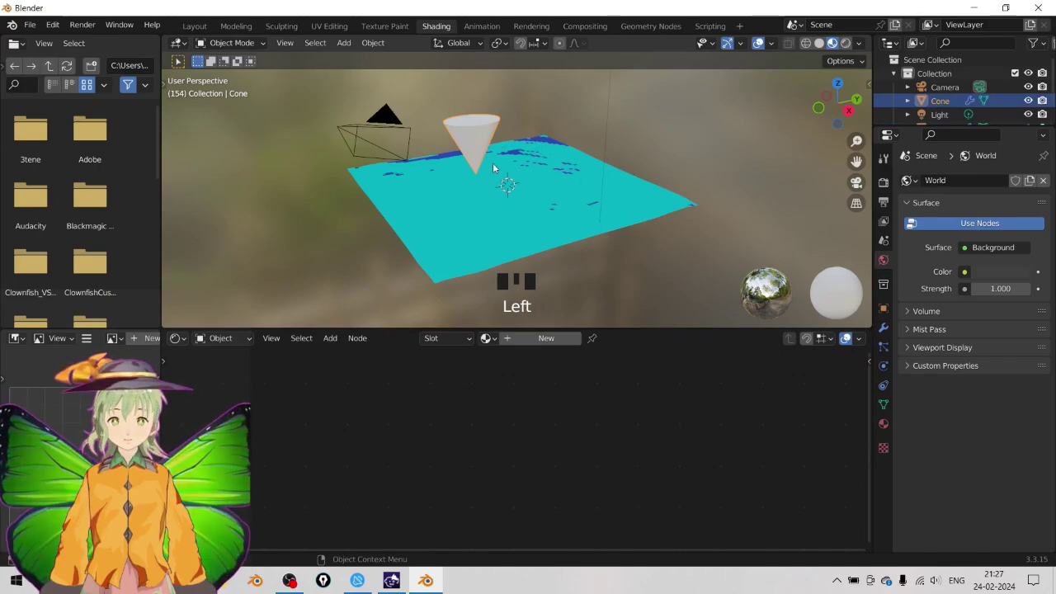
pyautogui.press('space')
pyautogui.press('g')
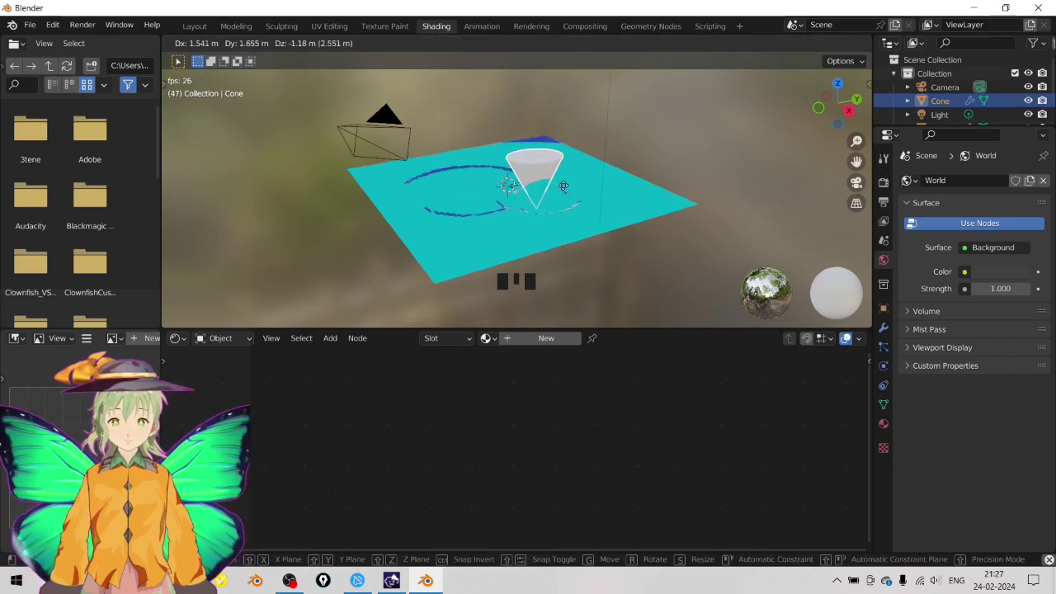
pyautogui.click(560, 153)
pyautogui.press('space')
pyautogui.scroll(3, 561, 232)
# - Change the pond ColorRamp's middle stop from deep blue to a darkened teal
pyautogui.click(615, 275)
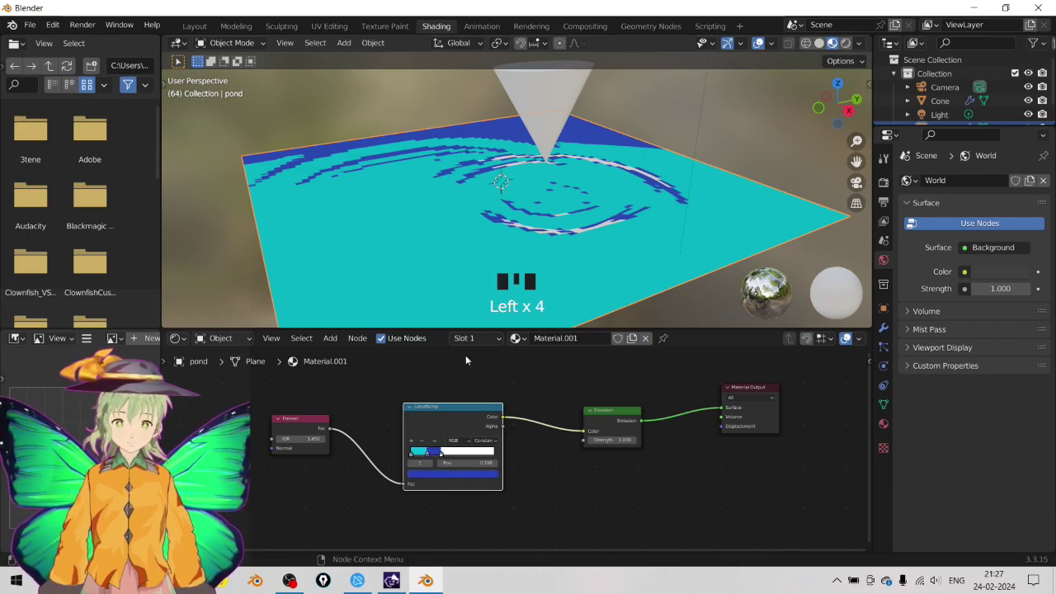
pyautogui.click(444, 474)
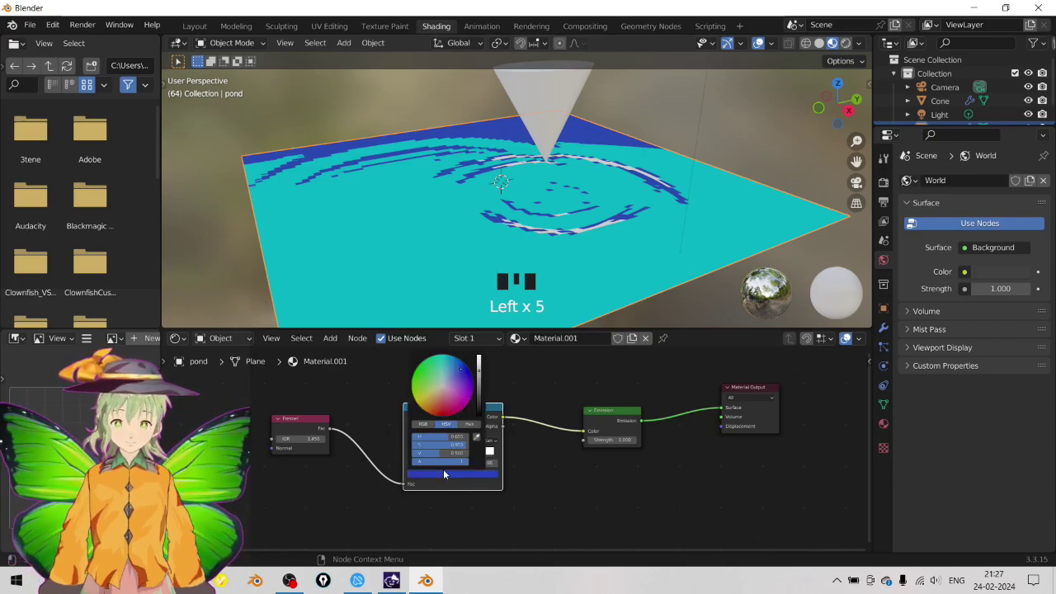
pyautogui.click(446, 360)
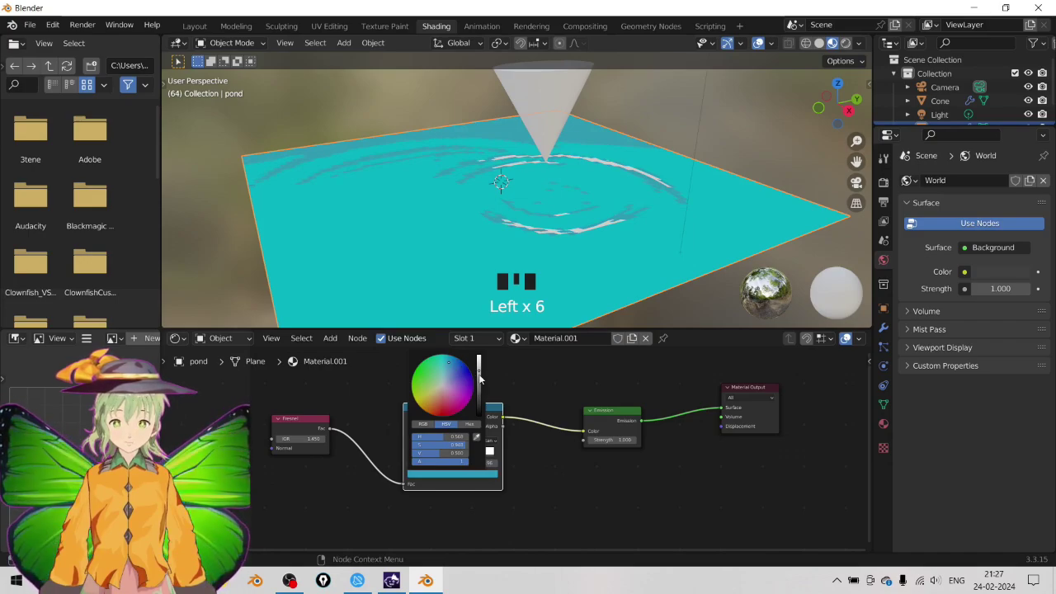
pyautogui.moveTo(479, 379); pyautogui.dragTo(480, 402)
pyautogui.scroll(-4, 533, 203)
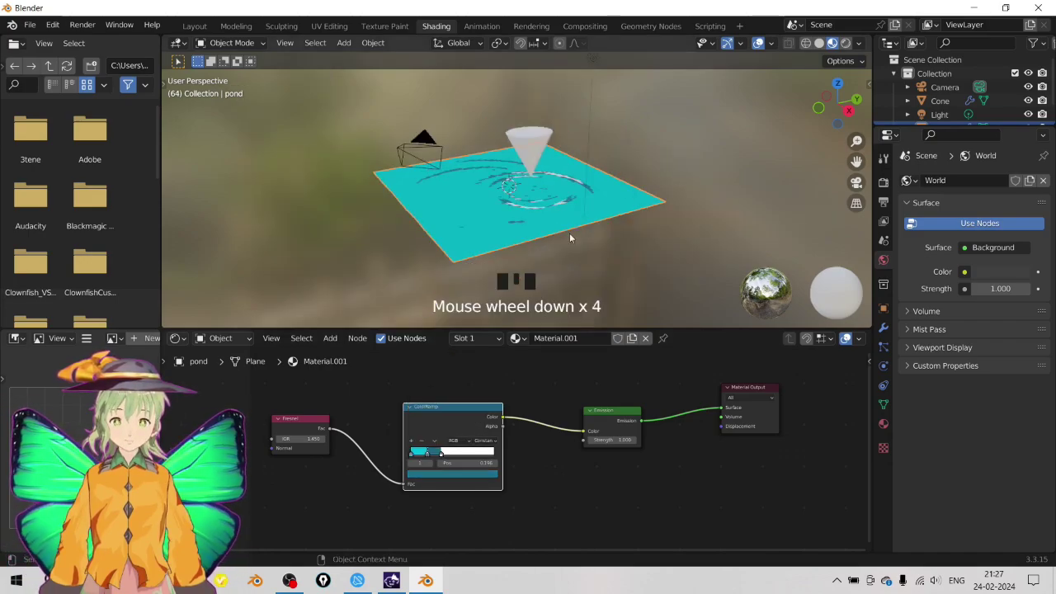
pyautogui.click(453, 472)
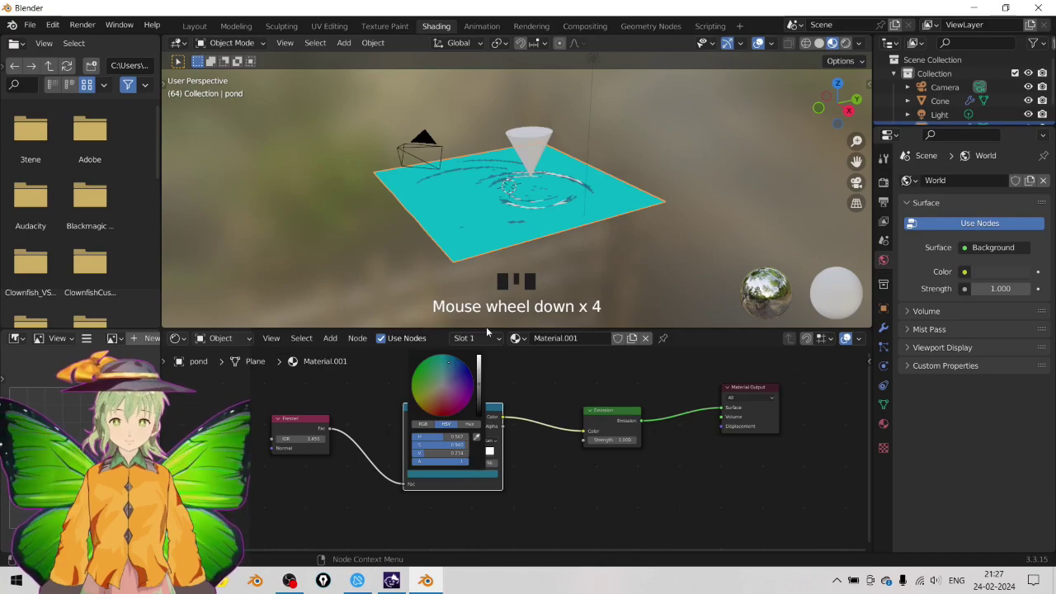
pyautogui.scroll(3, 489, 239)
pyautogui.scroll(-5, 503, 224)
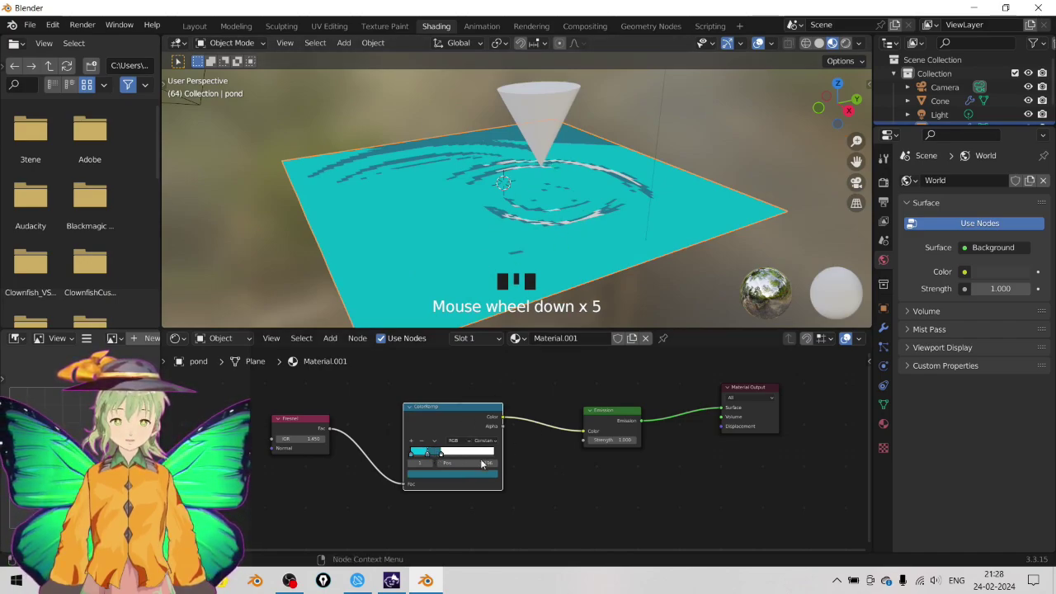
pyautogui.click(440, 455)
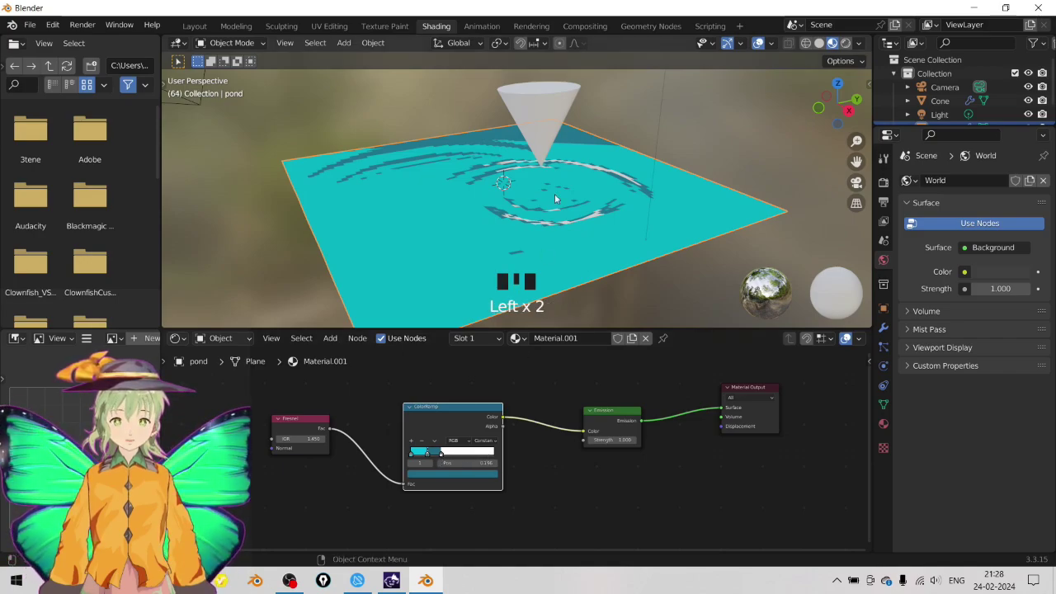
# - Play the animation while moving the cone across the pond, stop it, and examine the teal and white ripples up close
pyautogui.click(543, 94)
pyautogui.press('space')
pyautogui.press('g')
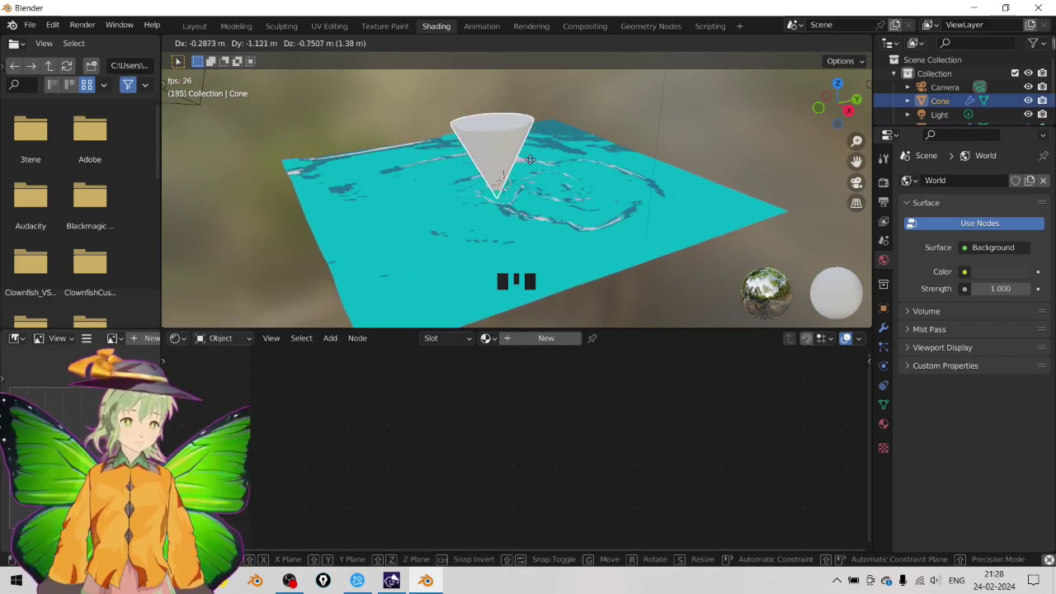
pyautogui.click(530, 159)
pyautogui.press('space')
pyautogui.scroll(-4, 447, 198)
pyautogui.scroll(5, 447, 198)
pyautogui.scroll(-2, 574, 189)
pyautogui.moveTo(578, 192); pyautogui.dragTo(521, 182, button='middle')
pyautogui.scroll(3, 548, 196)
pyautogui.scroll(-2, 547, 192)
pyautogui.scroll(3, 548, 192)
pyautogui.scroll(-2, 522, 182)
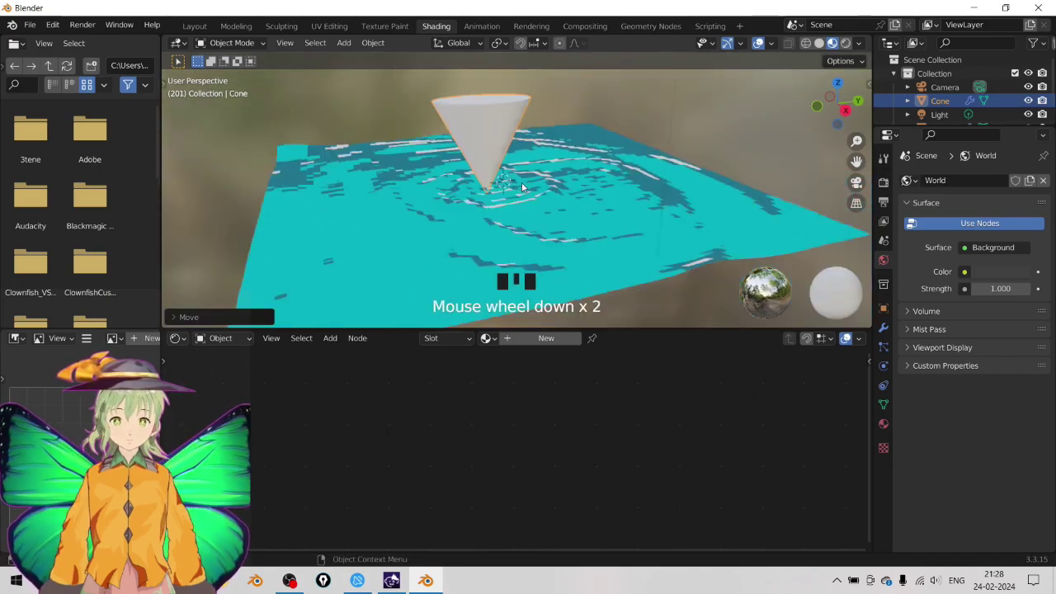
# - Move the cone to the pond's corner nearest the camera and run the animation briefly
pyautogui.scroll(-2, 522, 182)
pyautogui.press('g')
pyautogui.click(403, 166)
pyautogui.press('space')
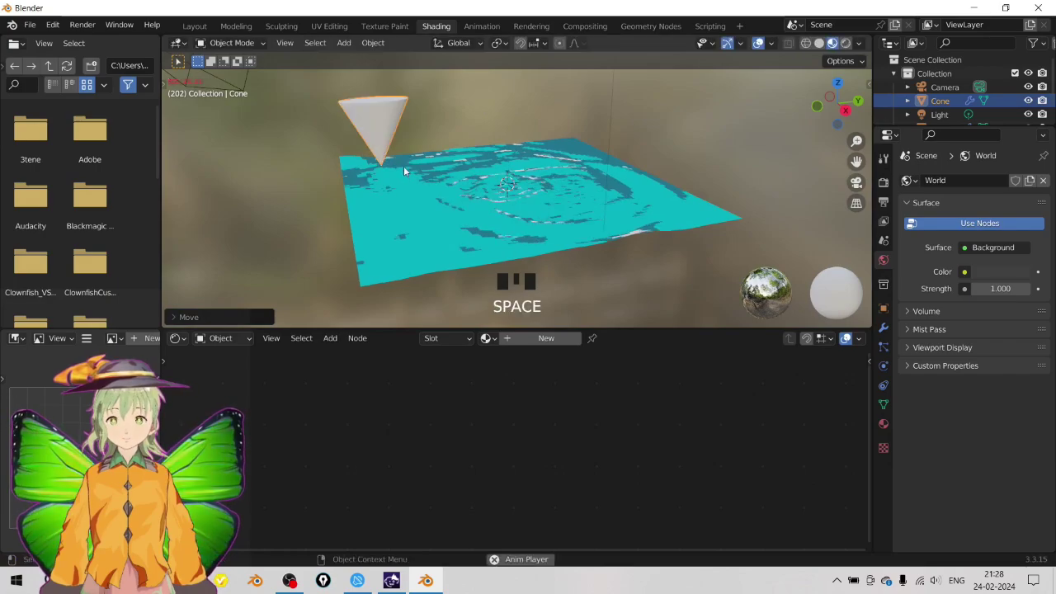
pyautogui.press('space')
# - Switch to the Layout workspace, return the timeline to frame 0, and enlarge the timeline area
pyautogui.click(194, 26)
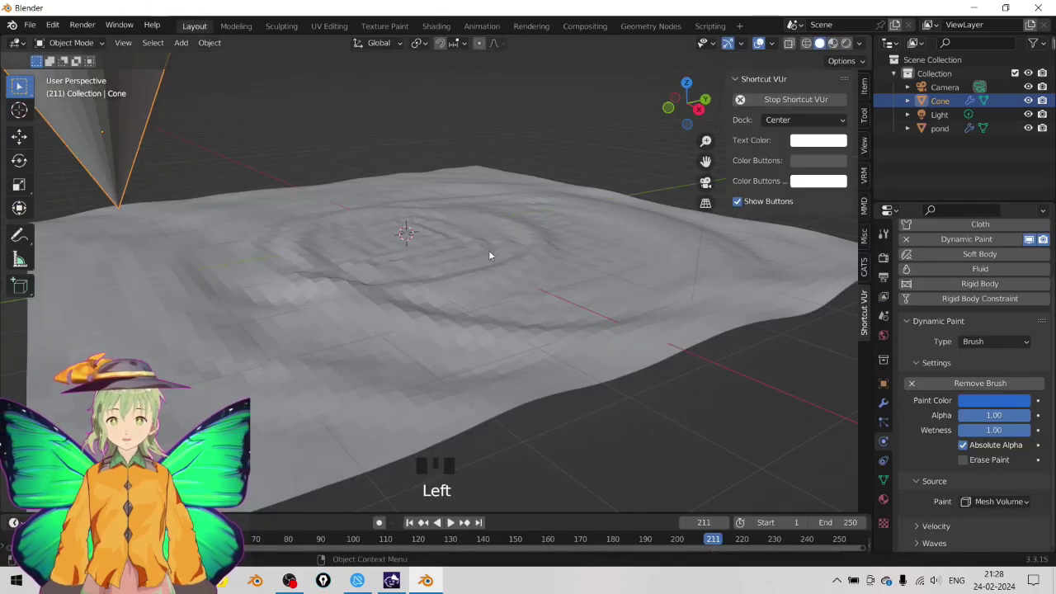
pyautogui.scroll(-4, 488, 250)
pyautogui.moveTo(415, 273)
pyautogui.mouseDown(button='middle')
pyautogui.moveTo(372, 295)
pyautogui.moveTo(381, 289)
pyautogui.mouseUp(button='middle')
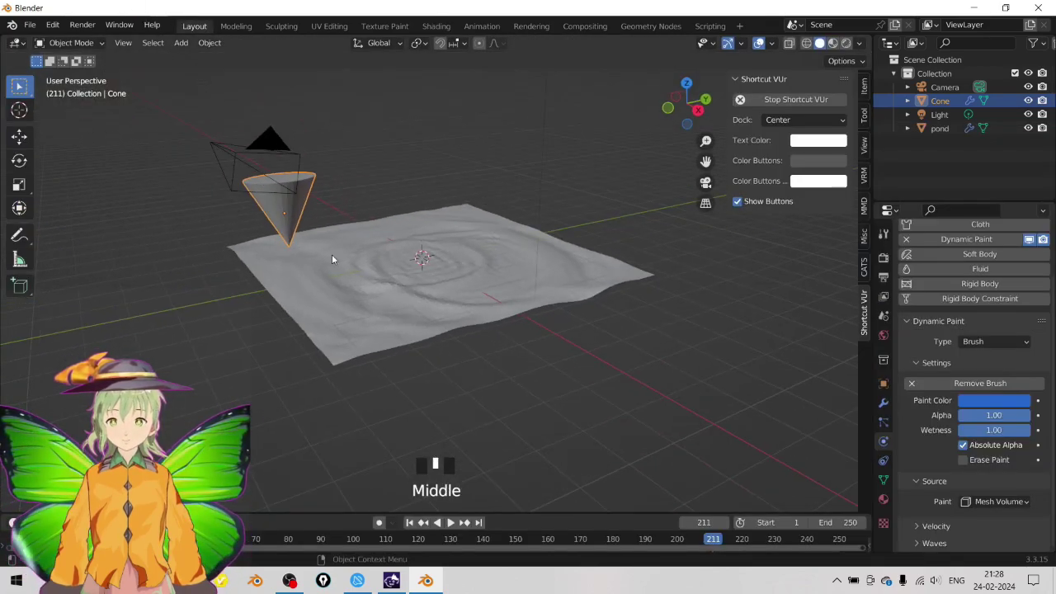
pyautogui.moveTo(718, 542); pyautogui.dragTo(29, 540)
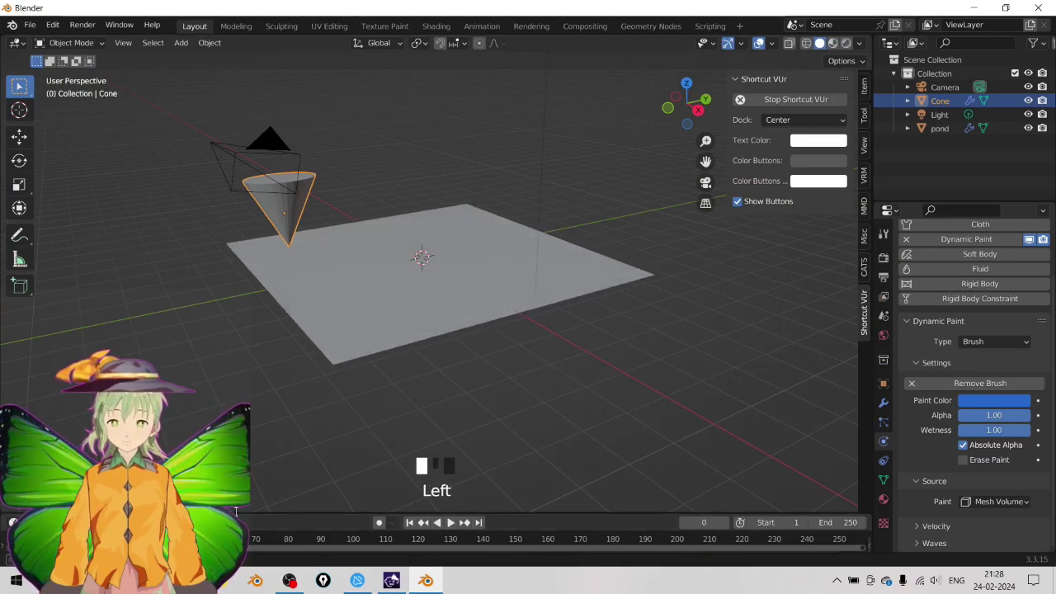
pyautogui.moveTo(235, 512); pyautogui.dragTo(235, 305)
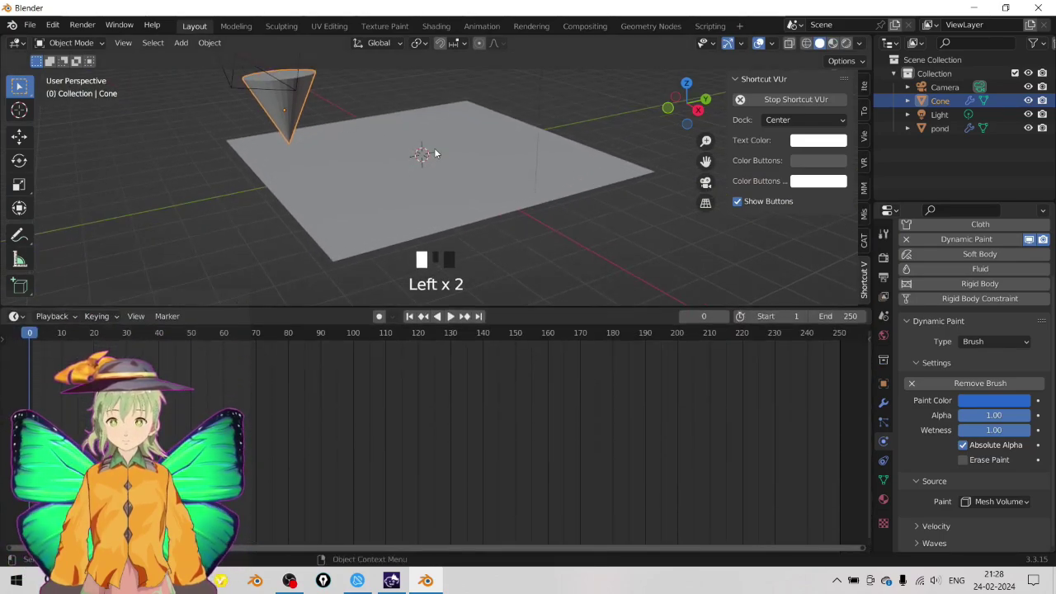
# - Lower the cone into the water near the pond's corner and advance the animation to frame 24
pyautogui.press('g')
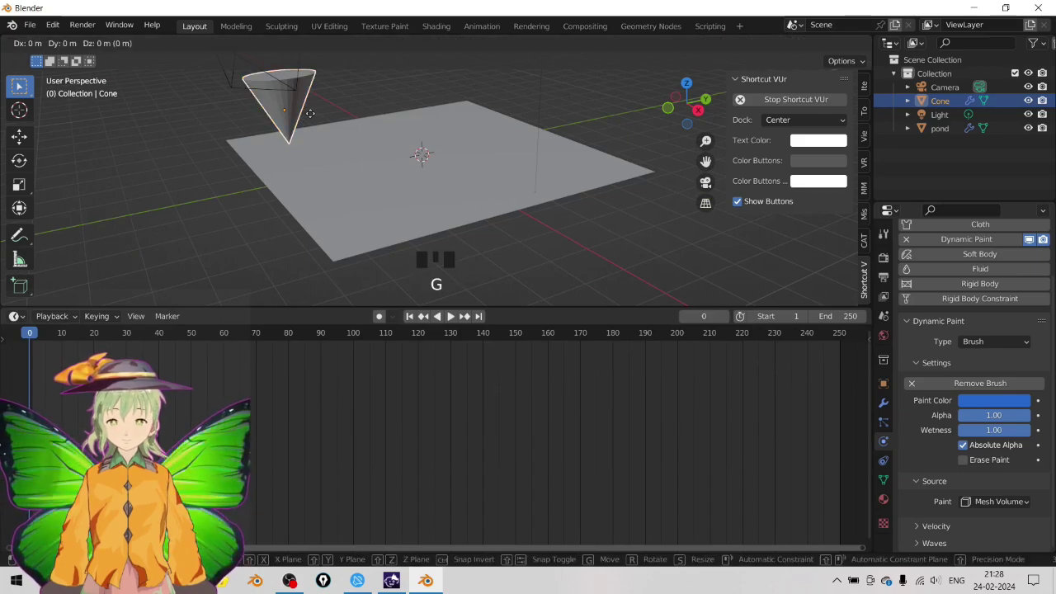
pyautogui.press('space')
pyautogui.press('space')
pyautogui.press('g')
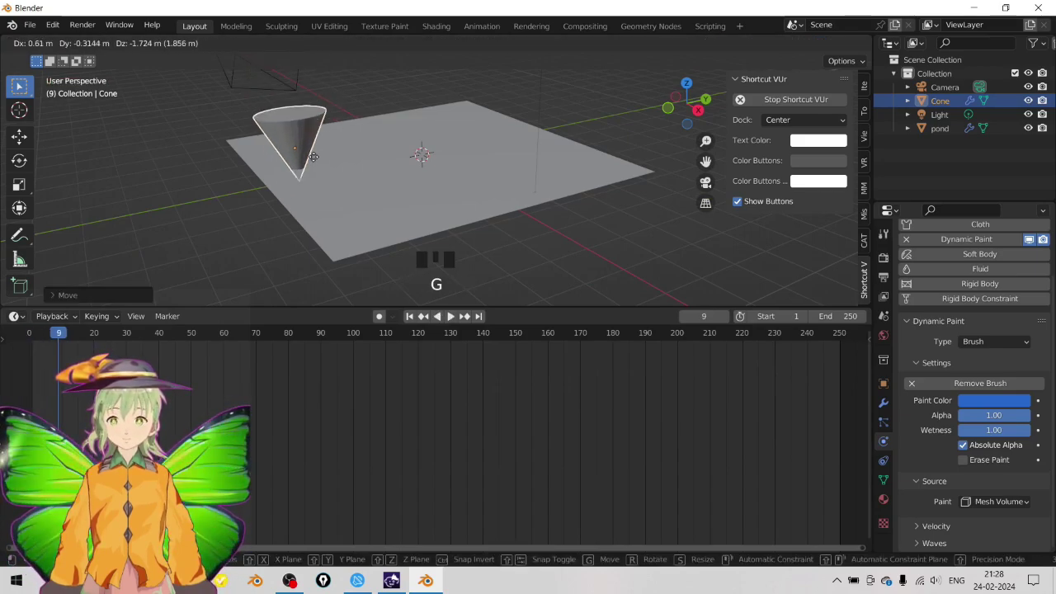
pyautogui.press('g')
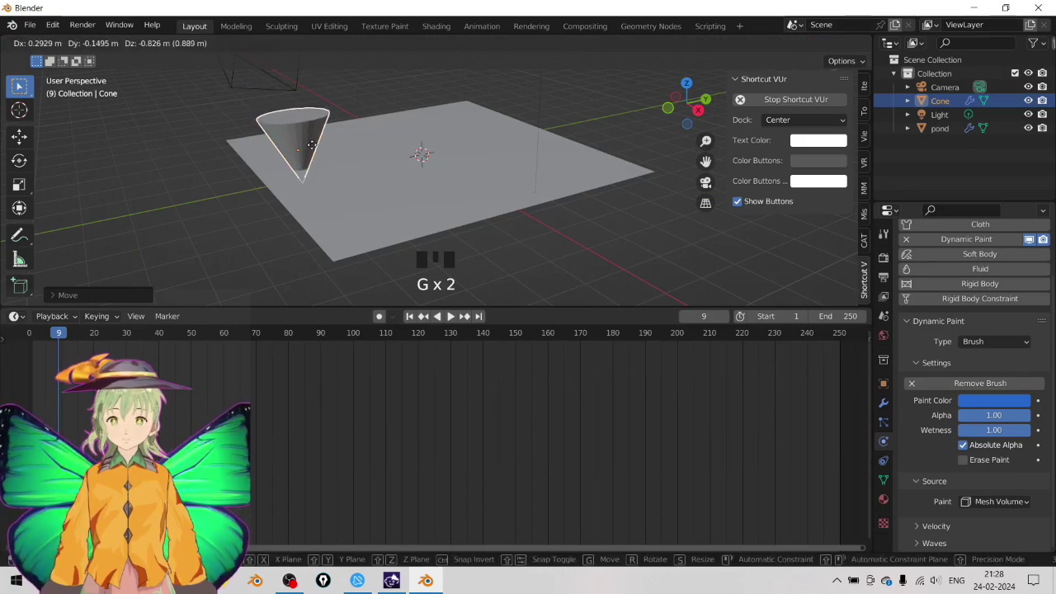
pyautogui.click(289, 283)
pyautogui.press('space')
pyautogui.press('space')
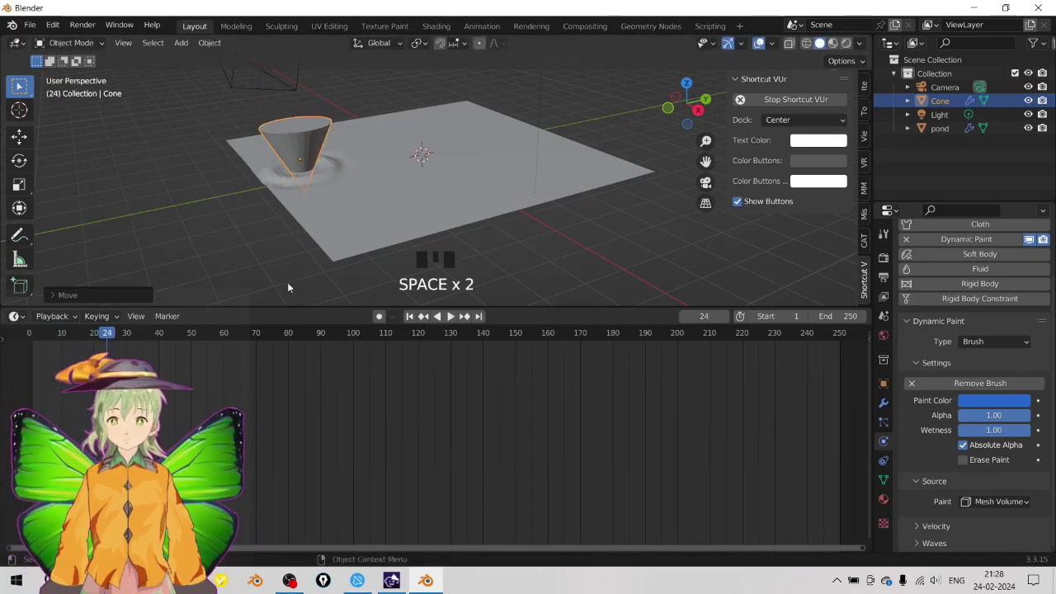
# - Show the viewport in Material Preview shading and insert a Location, Rotation & Scale keyframe for the cone at frame 24
pyautogui.click(833, 43)
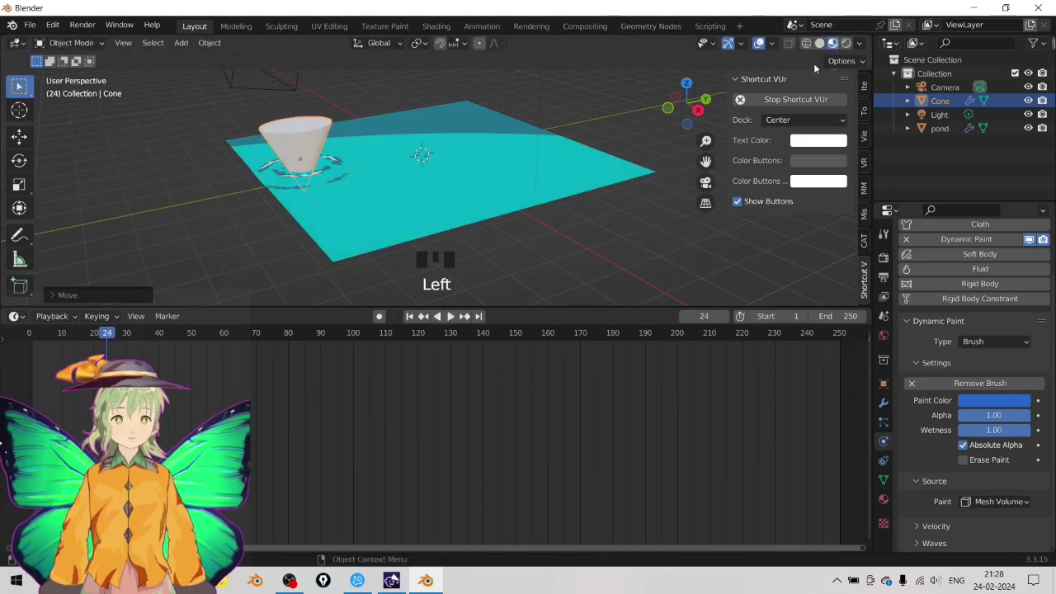
pyautogui.scroll(3, 281, 161)
pyautogui.keyDown('shift'); pyautogui.scroll(1, 356, 180); pyautogui.keyUp('shift')
pyautogui.scroll(-2, 356, 179)
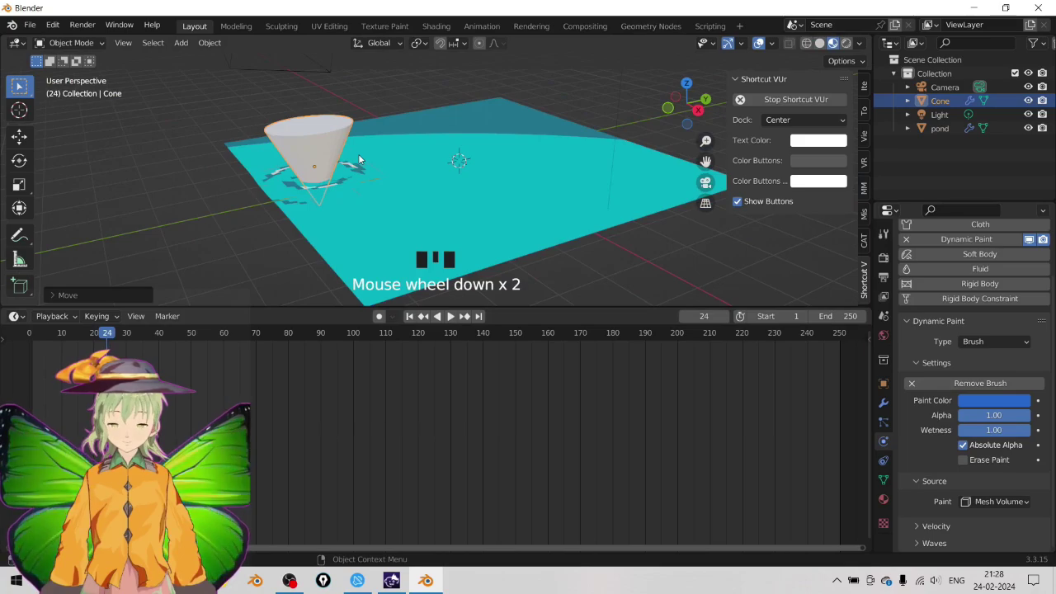
pyautogui.press('i')
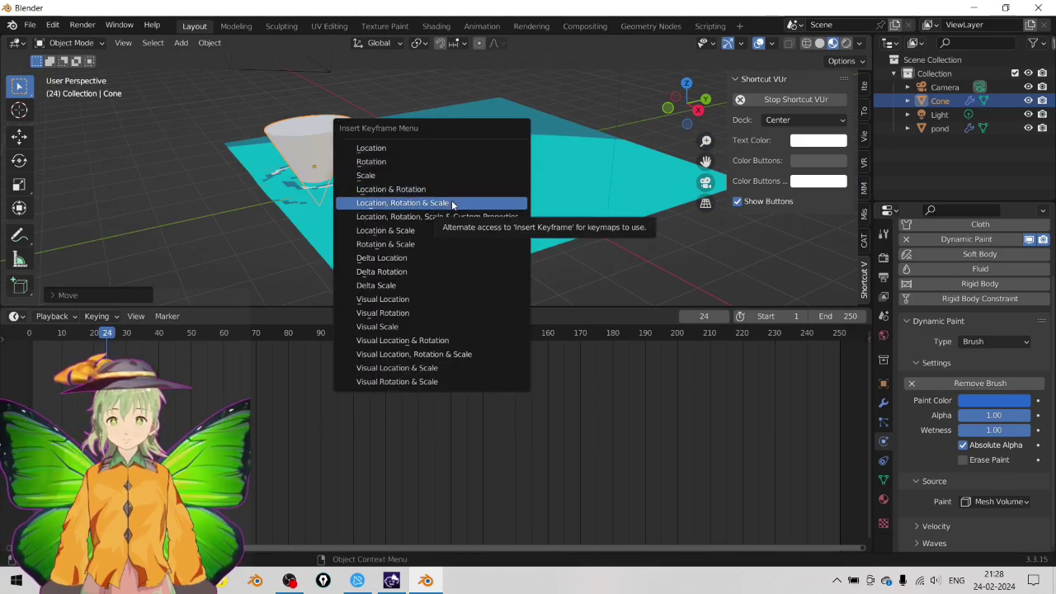
pyautogui.click(410, 203)
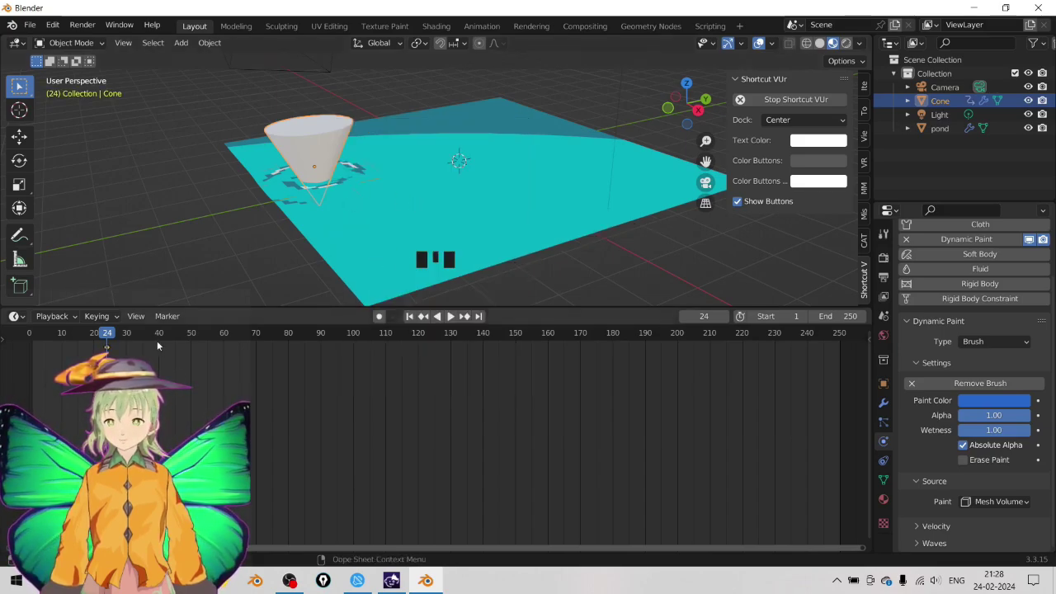
# - Move the cone along the Y axis to the middle of the pond at frame 24
pyautogui.press('g')
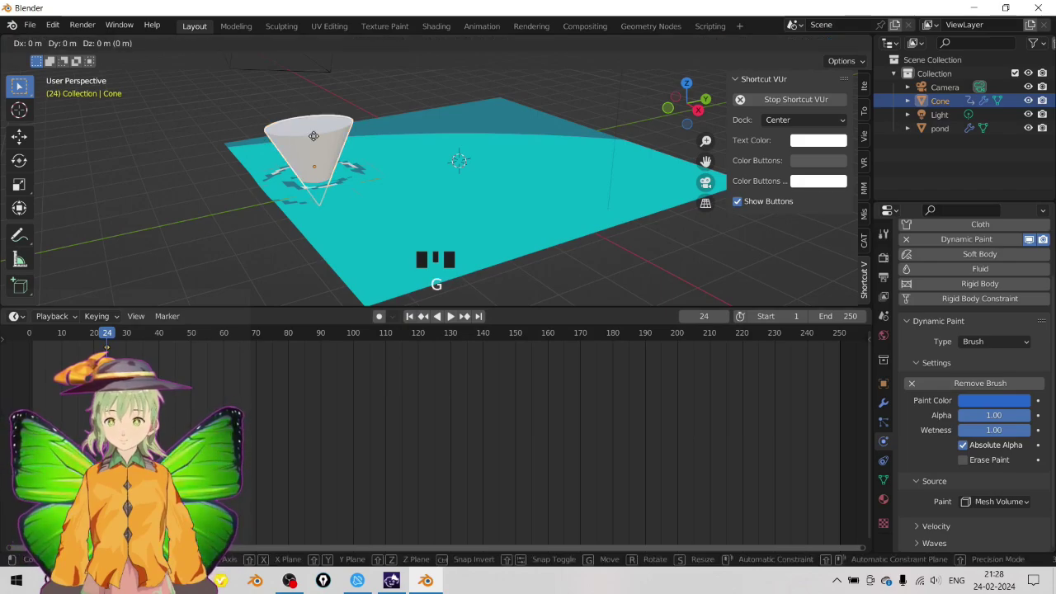
pyautogui.press('y')
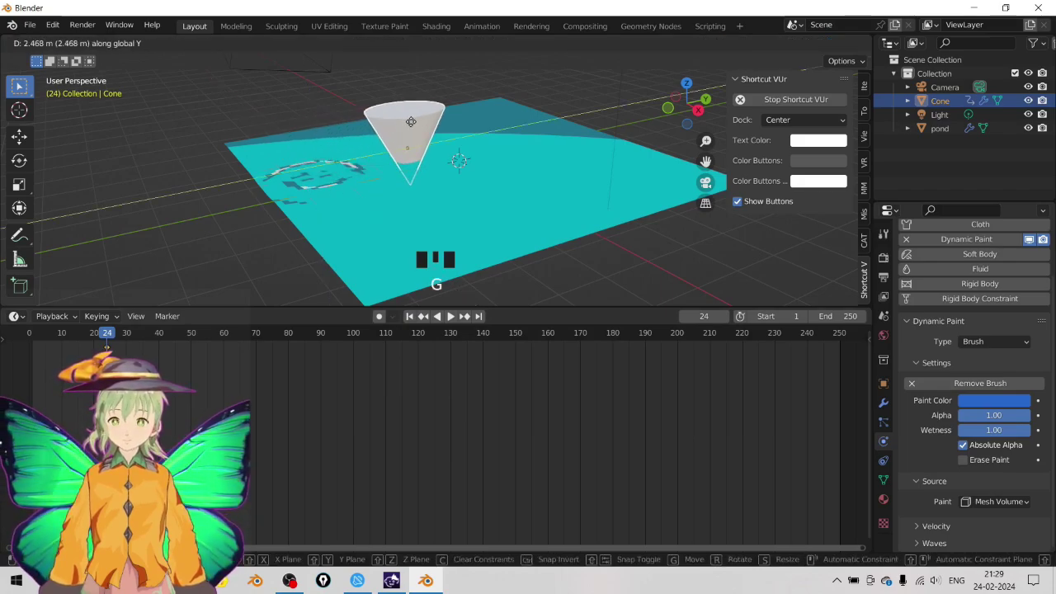
pyautogui.click(459, 124)
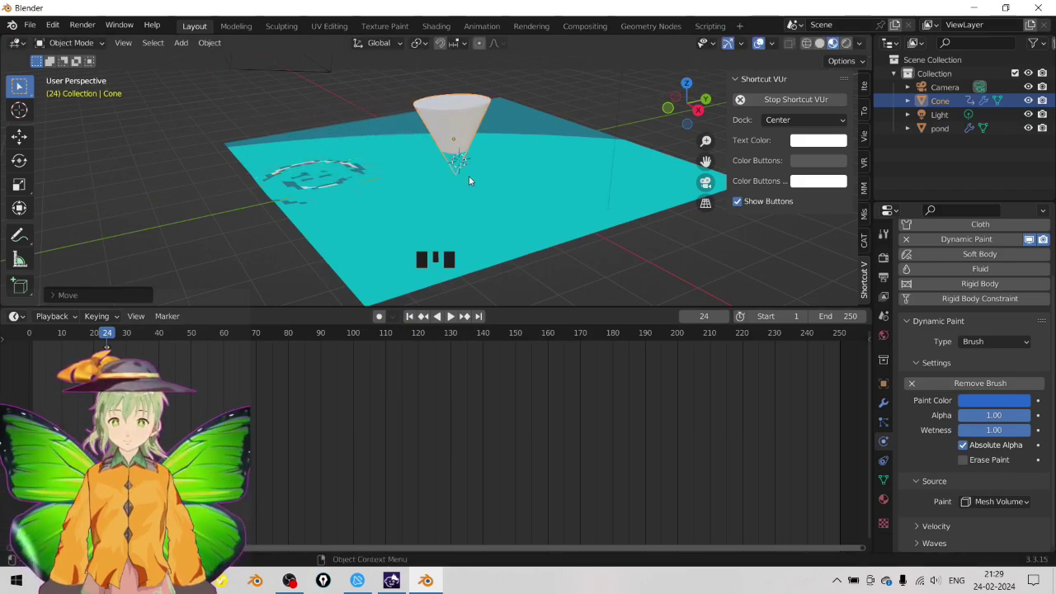
# - Advance to frame 60, move the cone to the middle of the pond, and insert a Location, Rotation & Scale keyframe
pyautogui.click(450, 316)
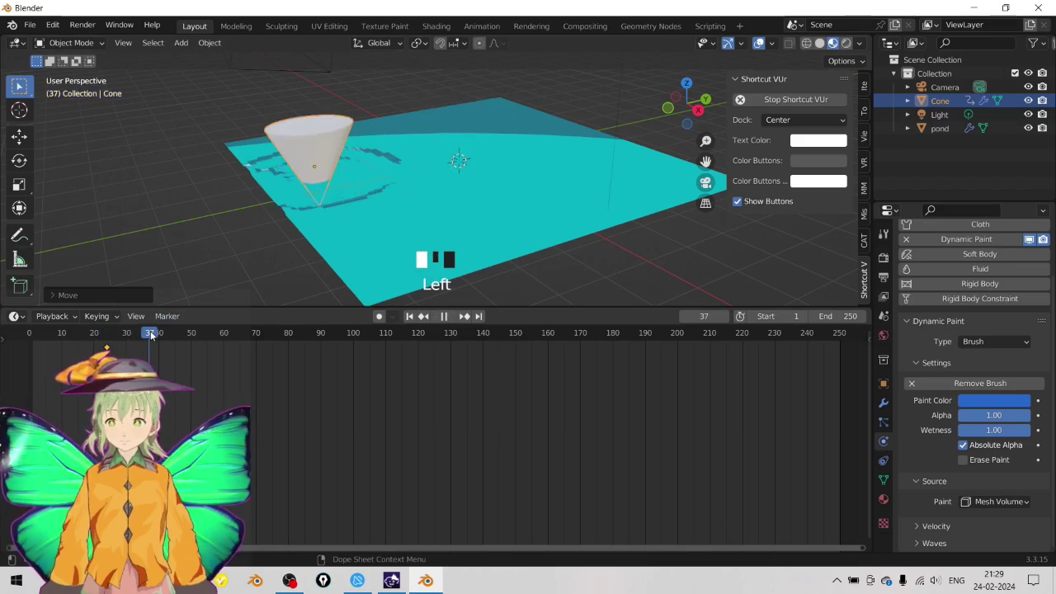
pyautogui.moveTo(210, 338); pyautogui.dragTo(225, 335)
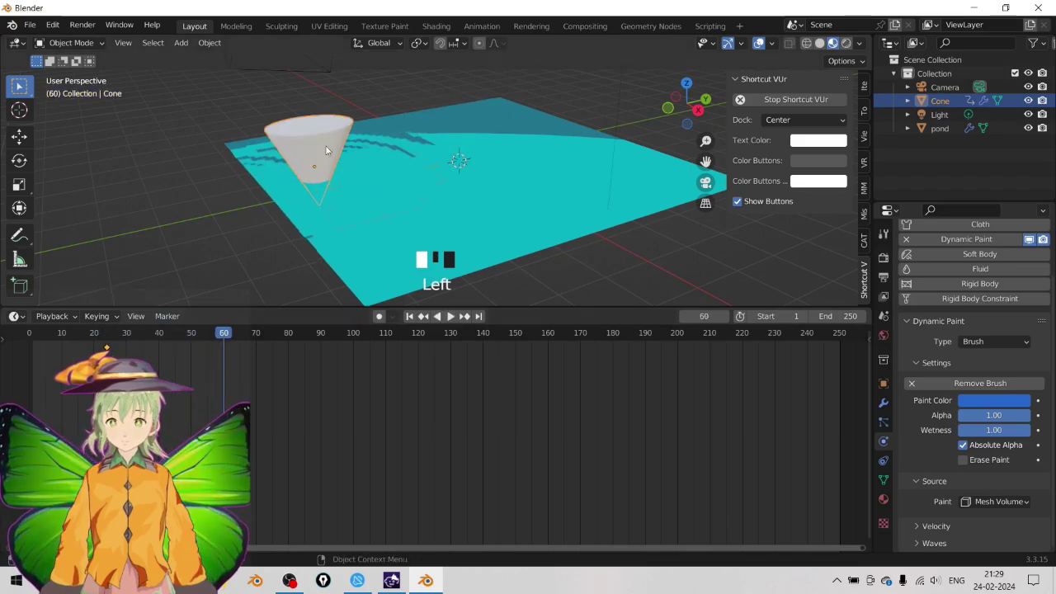
pyautogui.press('g')
pyautogui.click(517, 130)
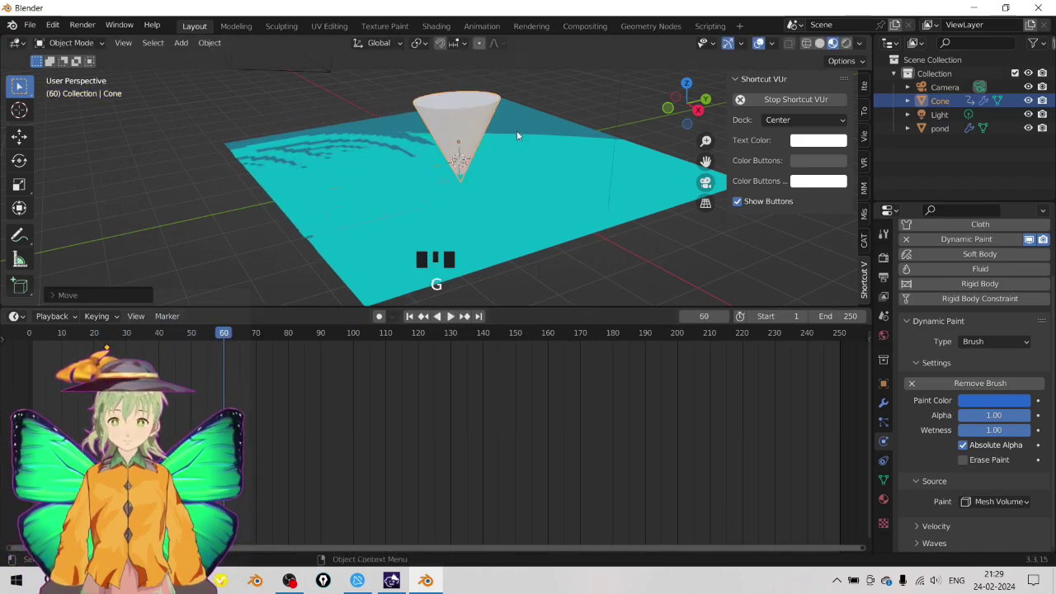
pyautogui.press('i')
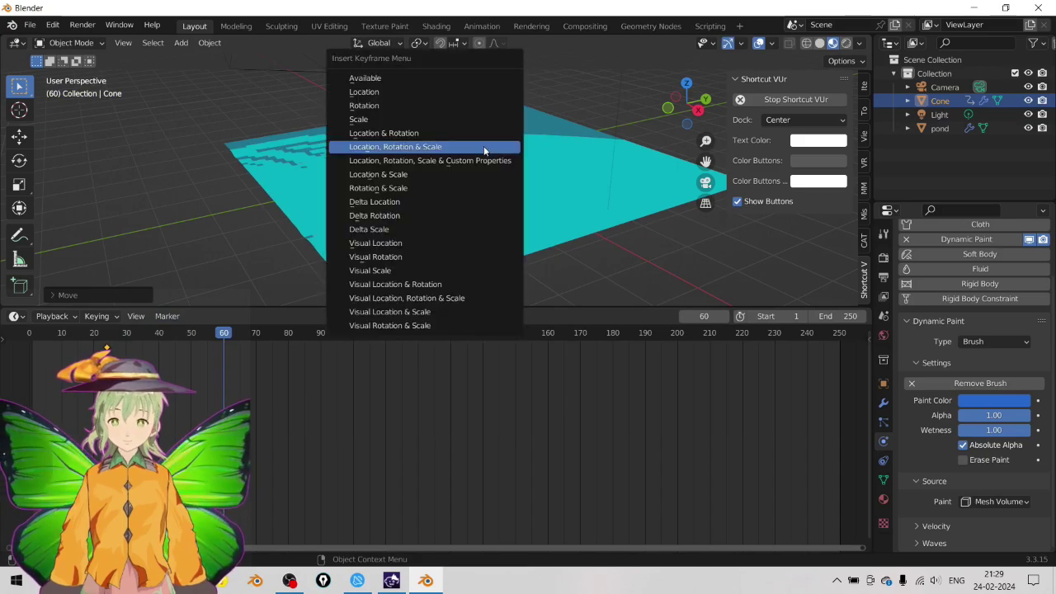
pyautogui.click(483, 146)
# - Go to frame 90, move the cone into the water at the pond's far +Y end, and insert a keyframe there
pyautogui.moveTo(224, 335); pyautogui.dragTo(321, 336)
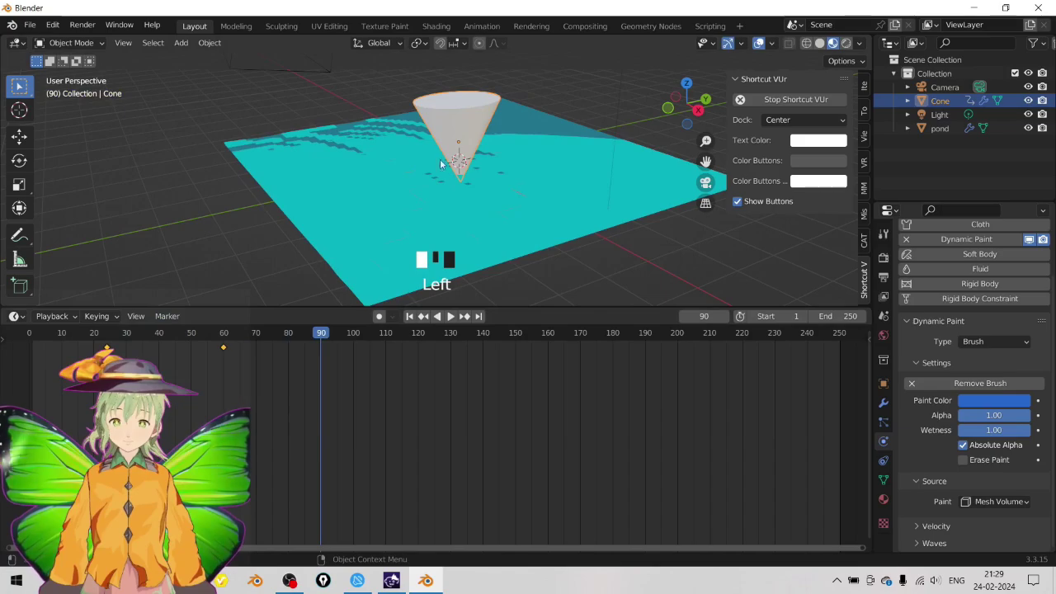
pyautogui.press('g')
pyautogui.click(649, 180)
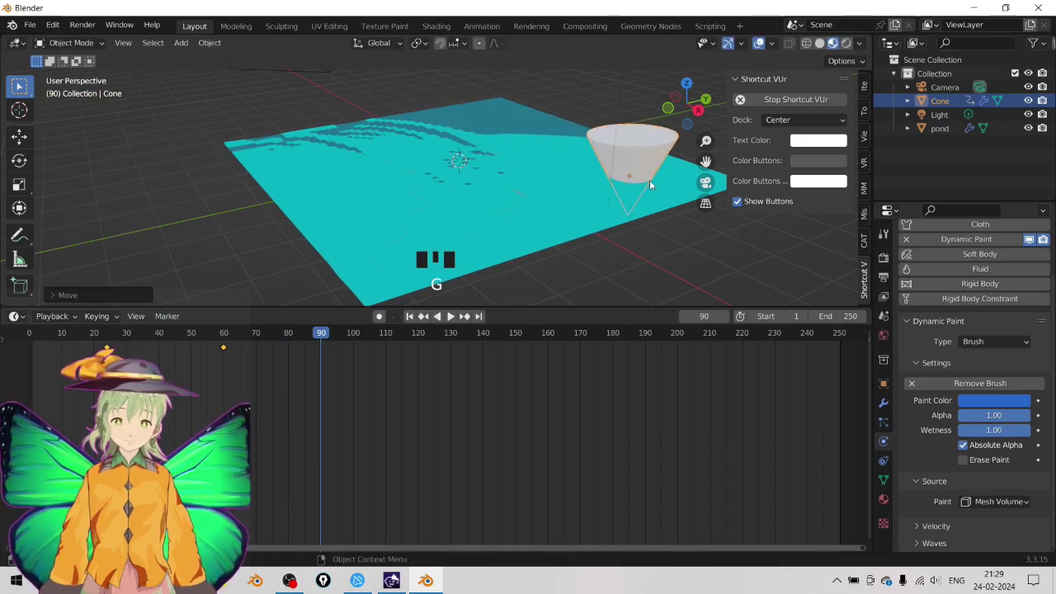
pyautogui.press('i')
pyautogui.click(616, 174)
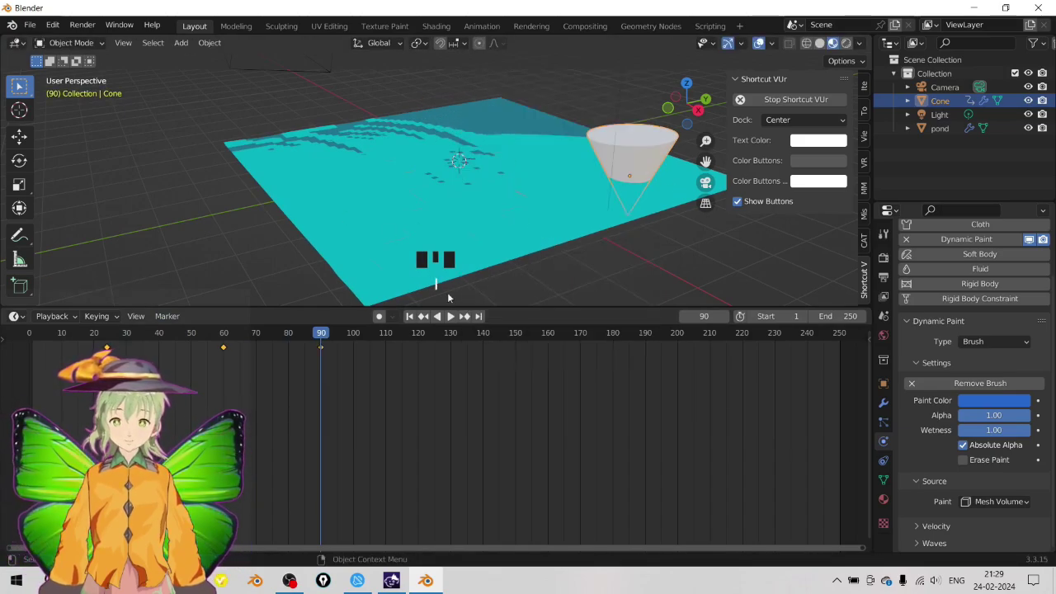
# - Hide the cone, play the animation from frame 3 to check the ripples alone, and rewind to frame 9
pyautogui.moveTo(323, 339); pyautogui.dragTo(36, 346)
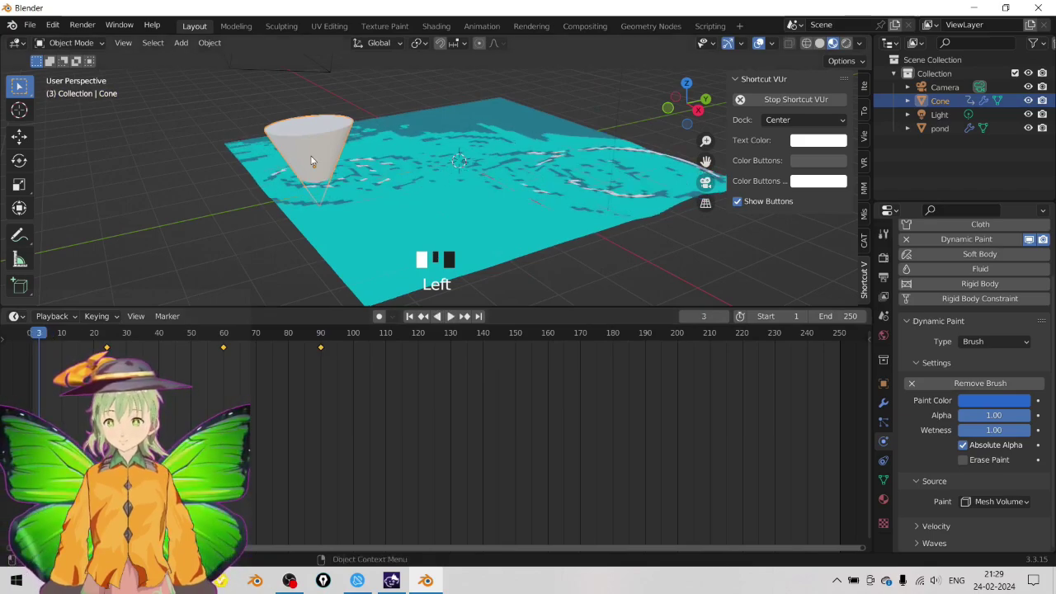
pyautogui.press('h')
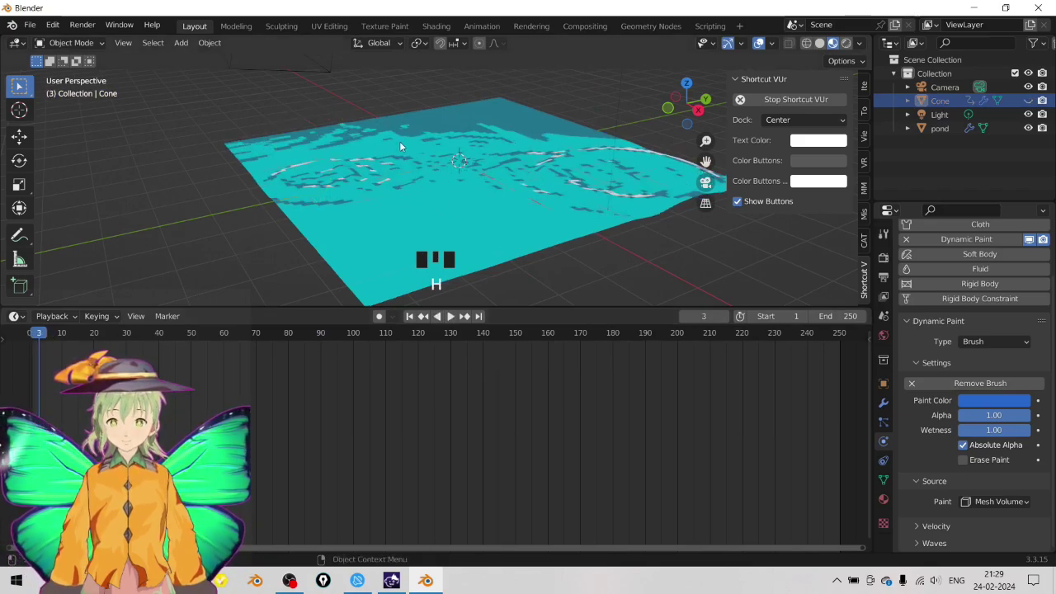
pyautogui.press('space')
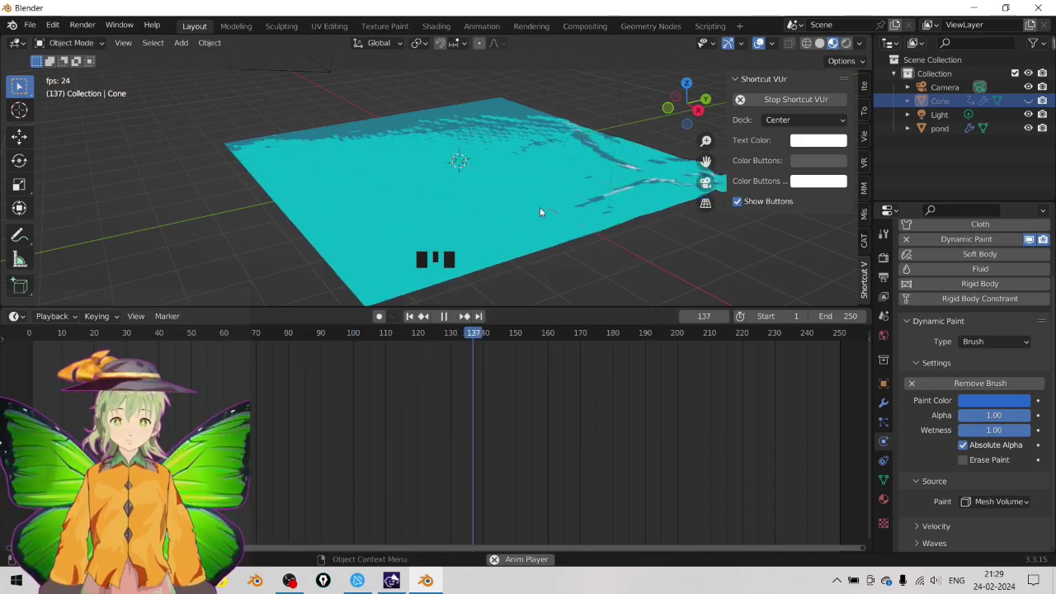
pyautogui.press('space')
pyautogui.moveTo(527, 337); pyautogui.dragTo(57, 337)
# - Unhide the cone and play the animation to check how its movement ripples the pond
pyautogui.hotkey('ctrl', 'h')
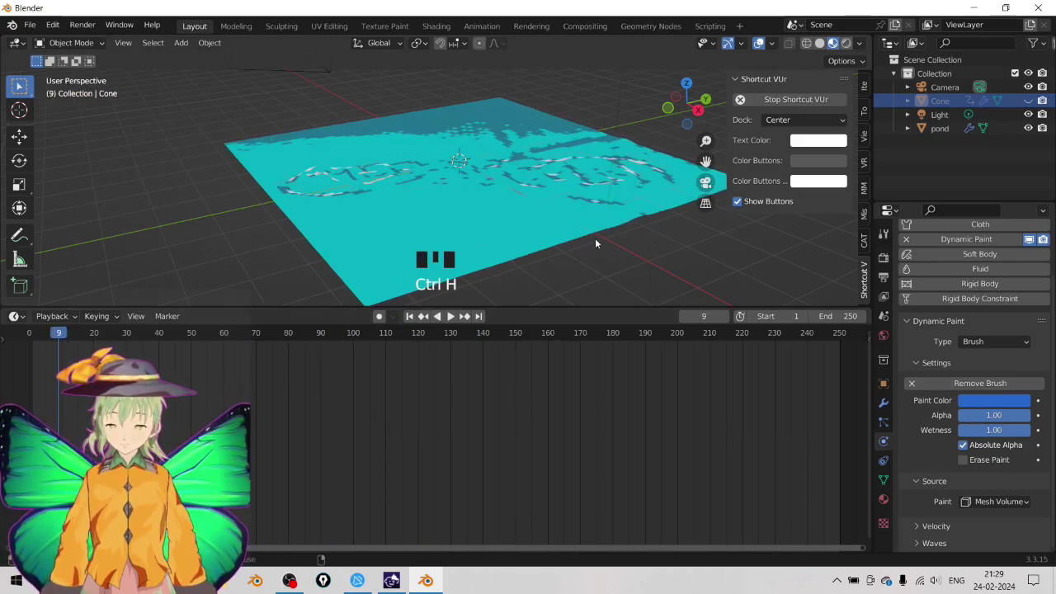
pyautogui.hotkey('alt', 'h')
pyautogui.press('space')
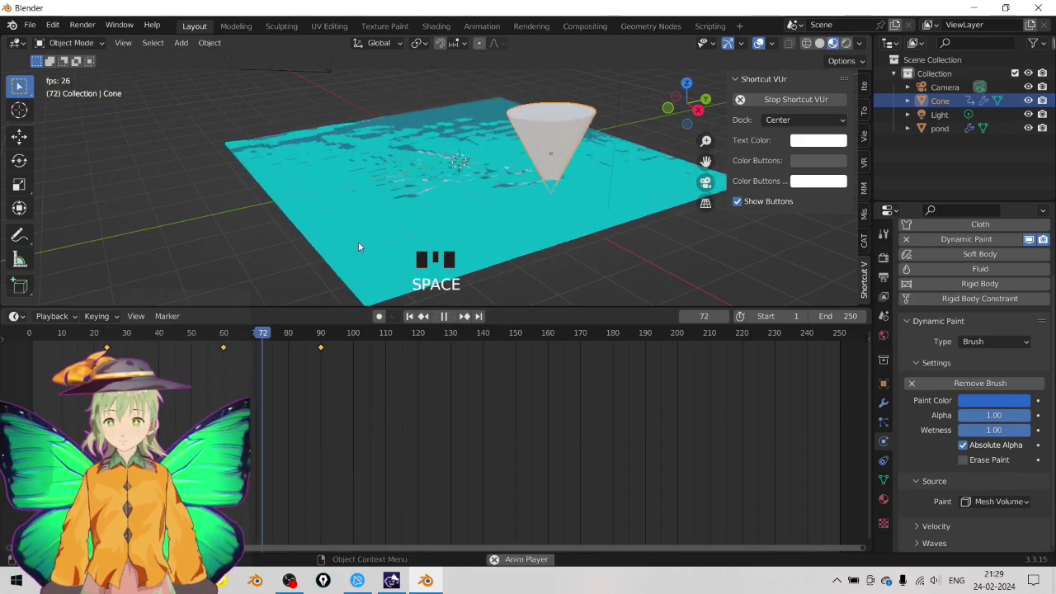
pyautogui.press('space')
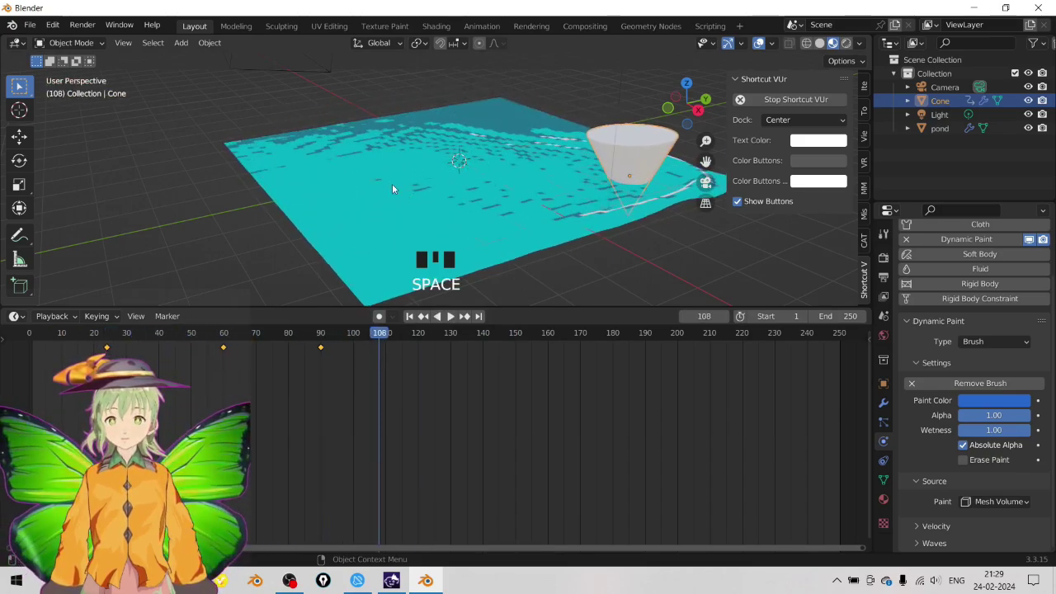
pyautogui.press('space')
pyautogui.press('space')
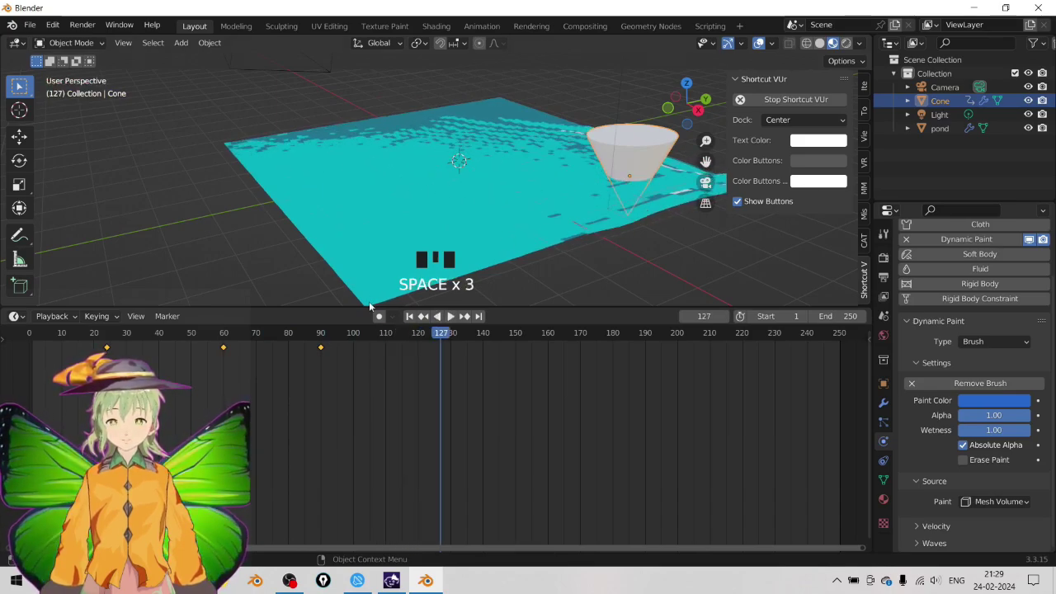
# - Go to frame 40, lift the cone above the water between its two dips, and insert a keyframe
pyautogui.moveTo(291, 339); pyautogui.dragTo(158, 340)
pyautogui.press('g')
pyautogui.click(431, 103)
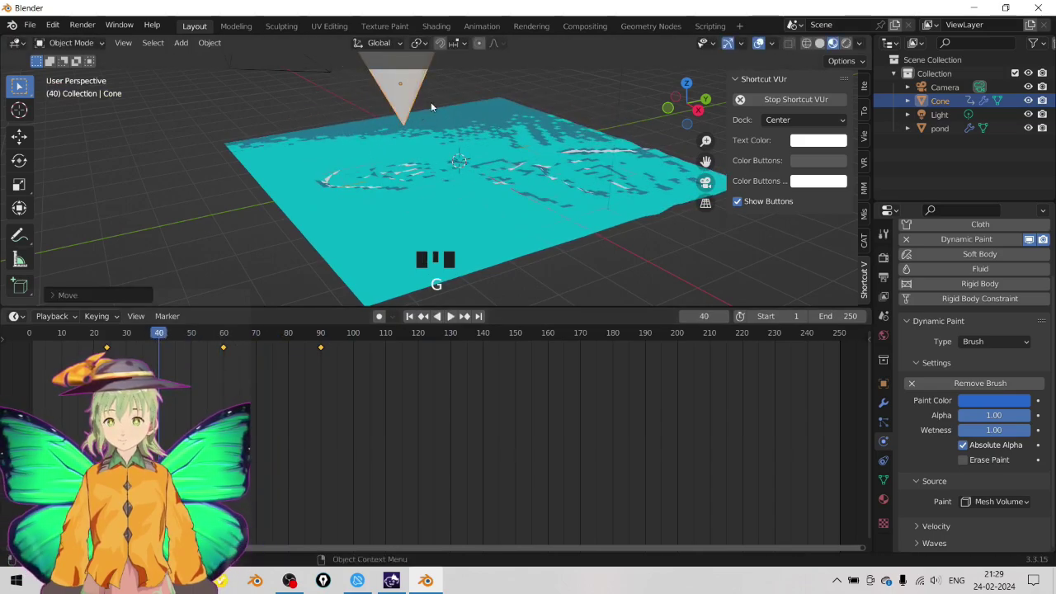
pyautogui.press('i')
pyautogui.click(456, 121)
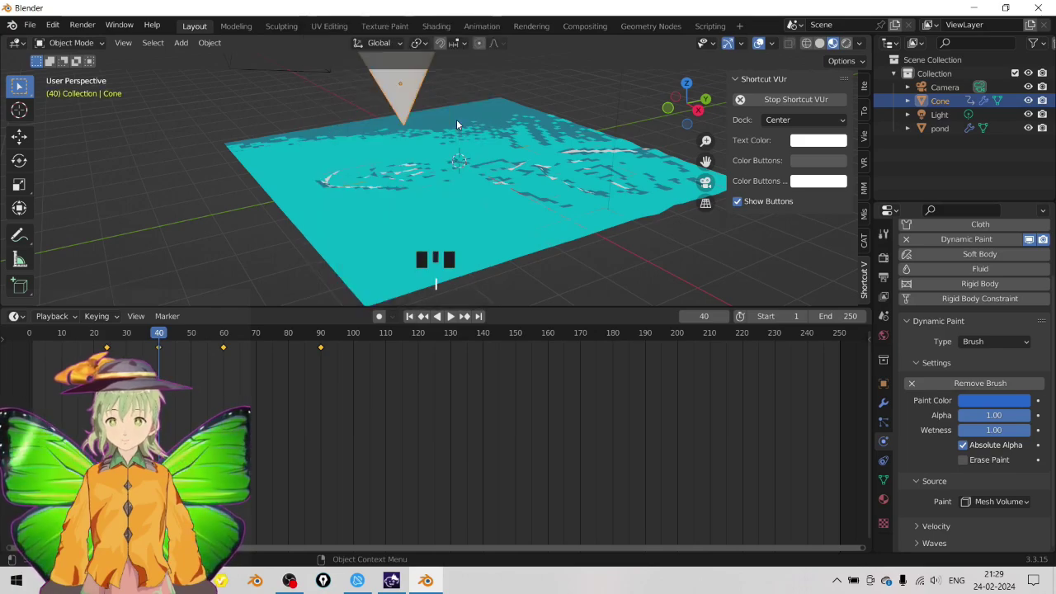
# - Replay the animation from before the first keyframe to check the cone's lift, and return the timeline to frame 1
pyautogui.moveTo(153, 333); pyautogui.dragTo(116, 337)
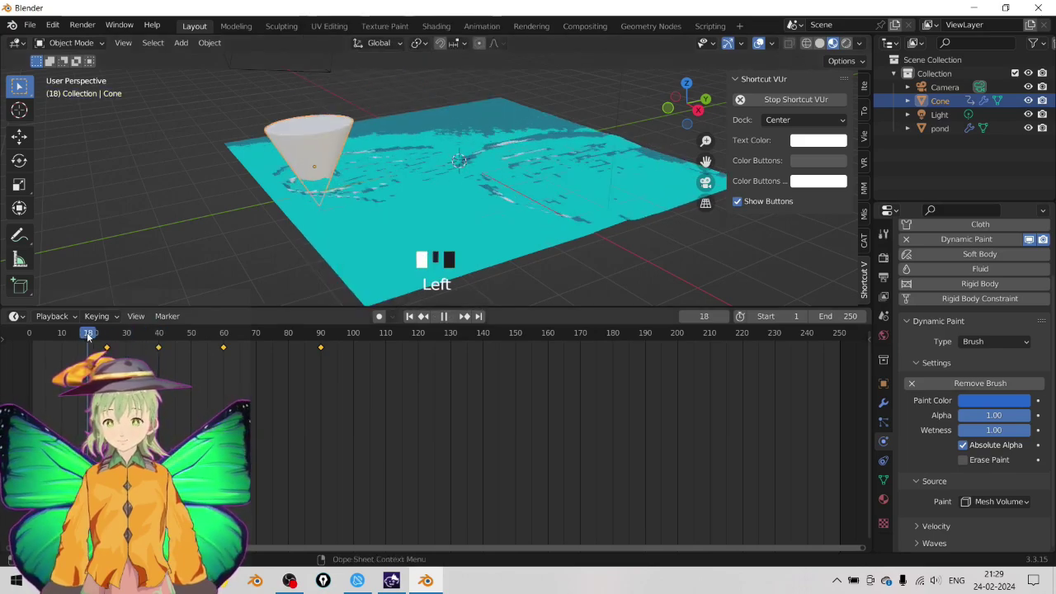
pyautogui.press('space')
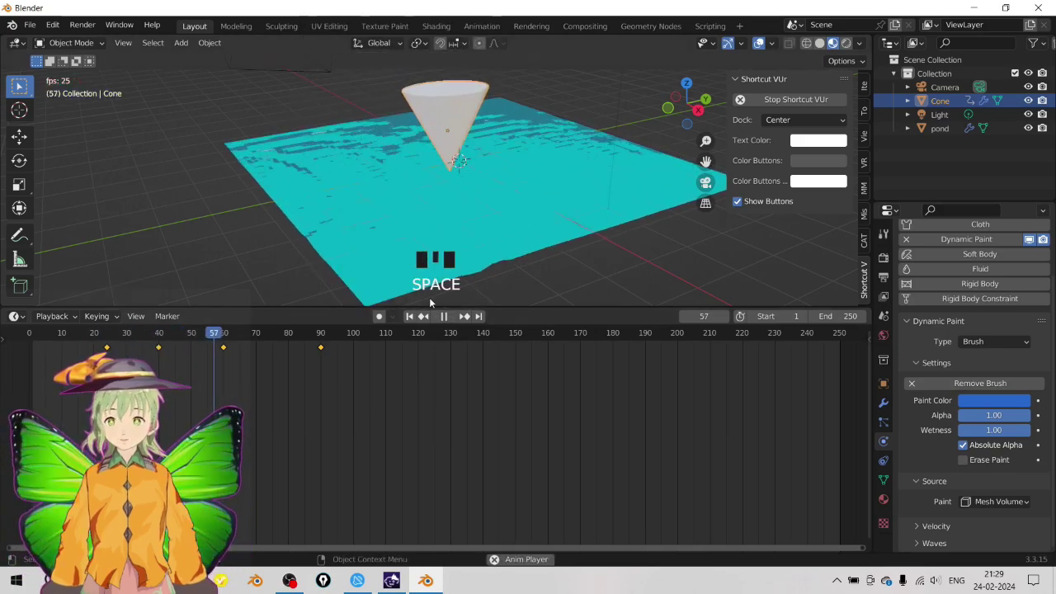
pyautogui.press('space')
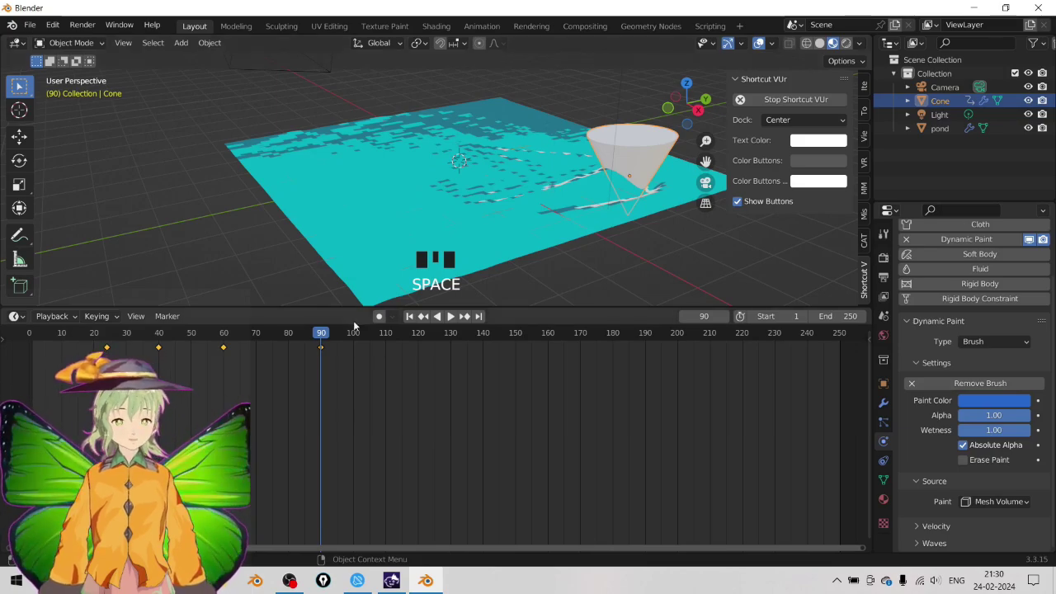
pyautogui.moveTo(321, 335); pyautogui.dragTo(31, 334)
# - Select the pond plane to show its Dynamic Paint canvas settings
pyautogui.scroll(6, 412, 149)
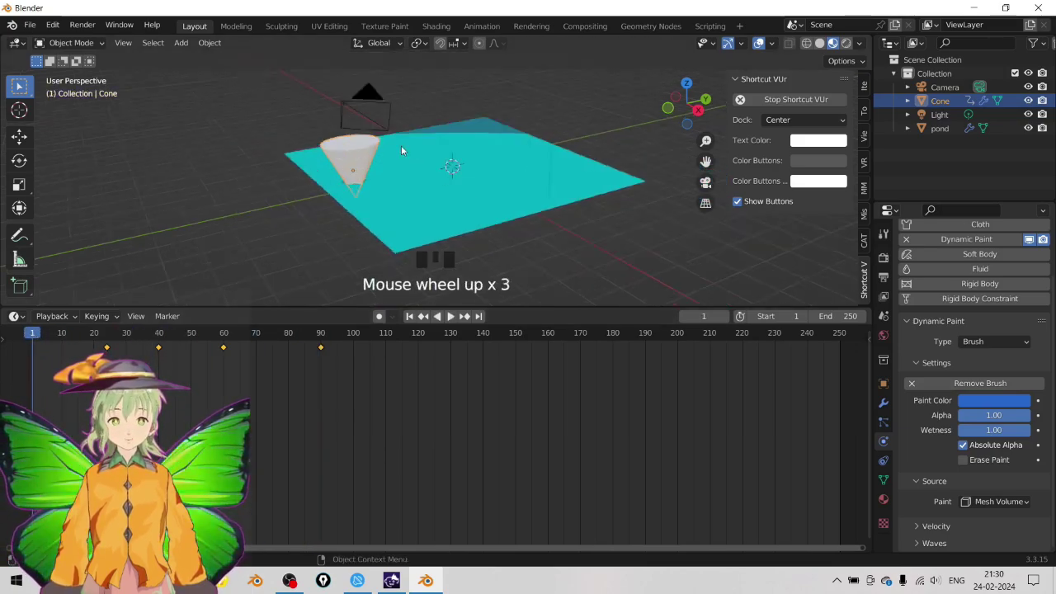
pyautogui.moveTo(424, 170); pyautogui.dragTo(177, 195, button='middle')
pyautogui.scroll(3, 433, 149)
pyautogui.scroll(-4, 542, 148)
pyautogui.moveTo(542, 148); pyautogui.dragTo(438, 119, button='middle')
pyautogui.scroll(3, 500, 165)
pyautogui.scroll(-2, 499, 164)
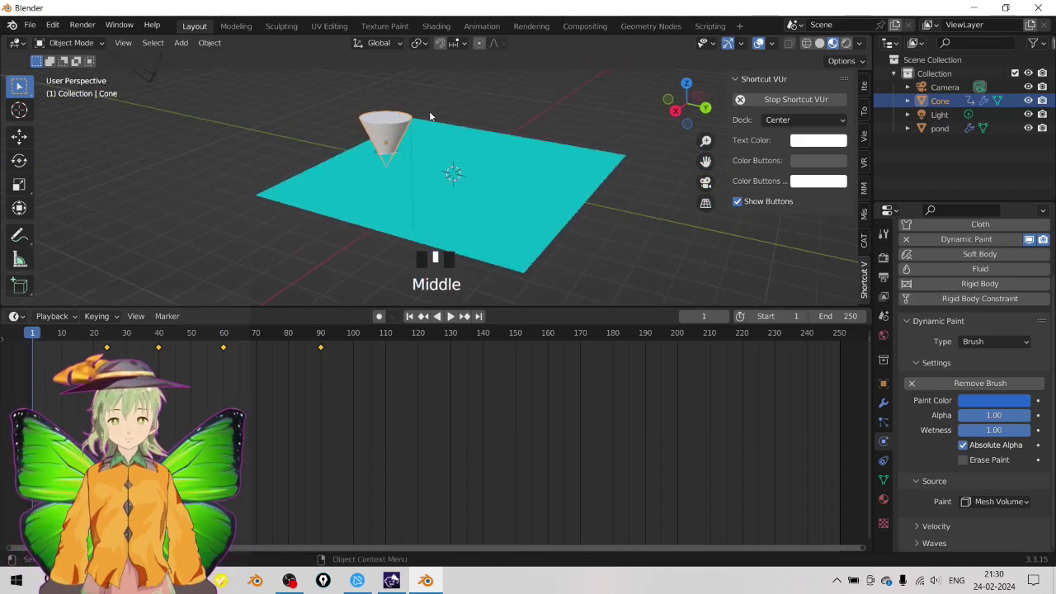
pyautogui.click(528, 168)
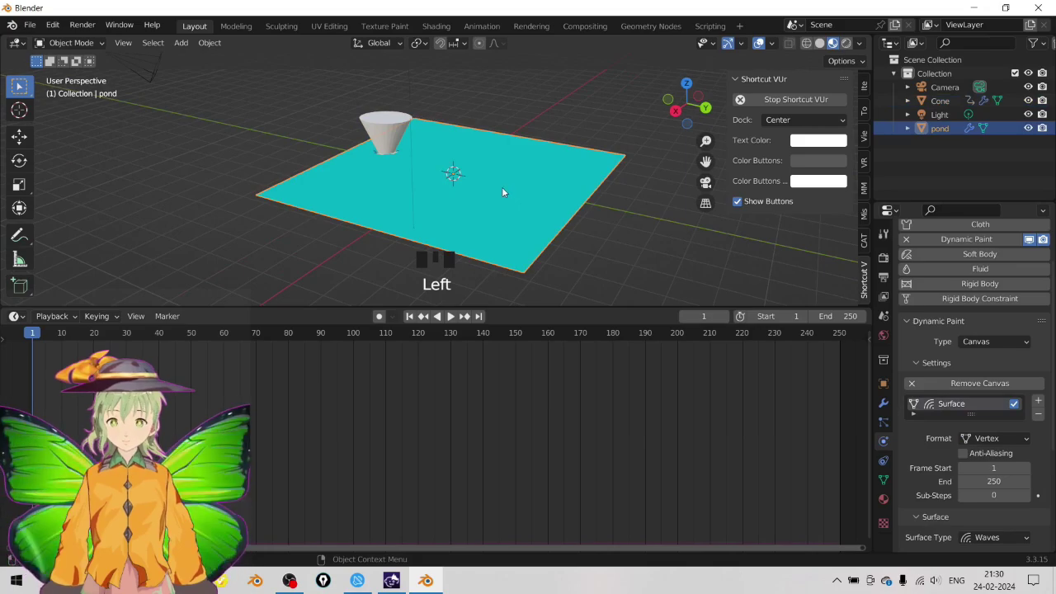
# - Reduce the timeline's height to give the 3D viewport more room around the pond
pyautogui.scroll(-6, 495, 177)
pyautogui.scroll(9, 424, 160)
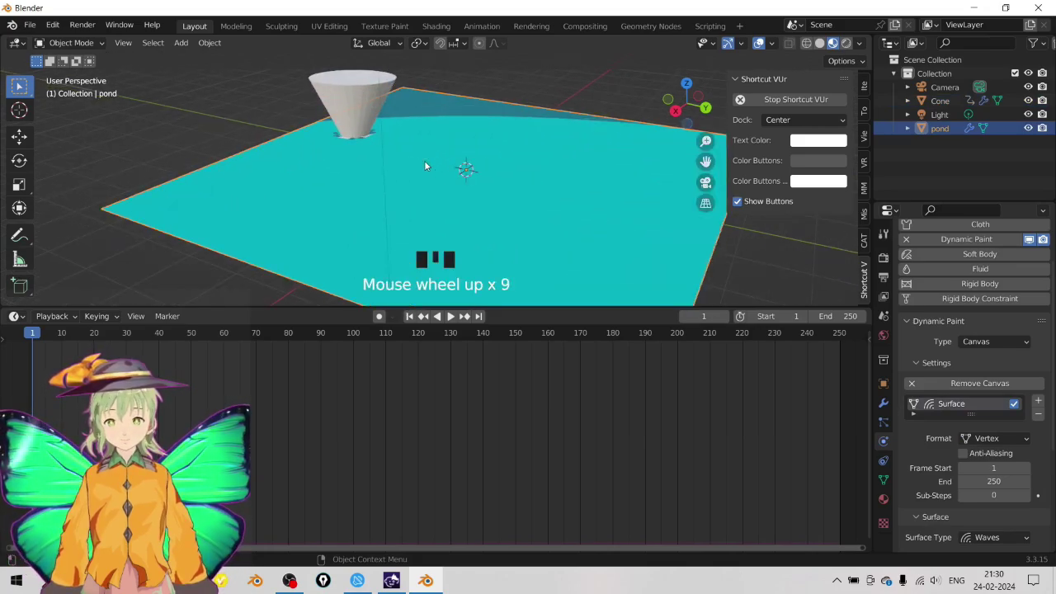
pyautogui.scroll(-4, 424, 160)
pyautogui.moveTo(427, 165)
pyautogui.mouseDown(button='middle')
pyautogui.moveTo(407, 188)
pyautogui.moveTo(324, 175)
pyautogui.moveTo(613, 185)
pyautogui.moveTo(438, 167)
pyautogui.mouseUp(button='middle')
pyautogui.scroll(2, 438, 167)
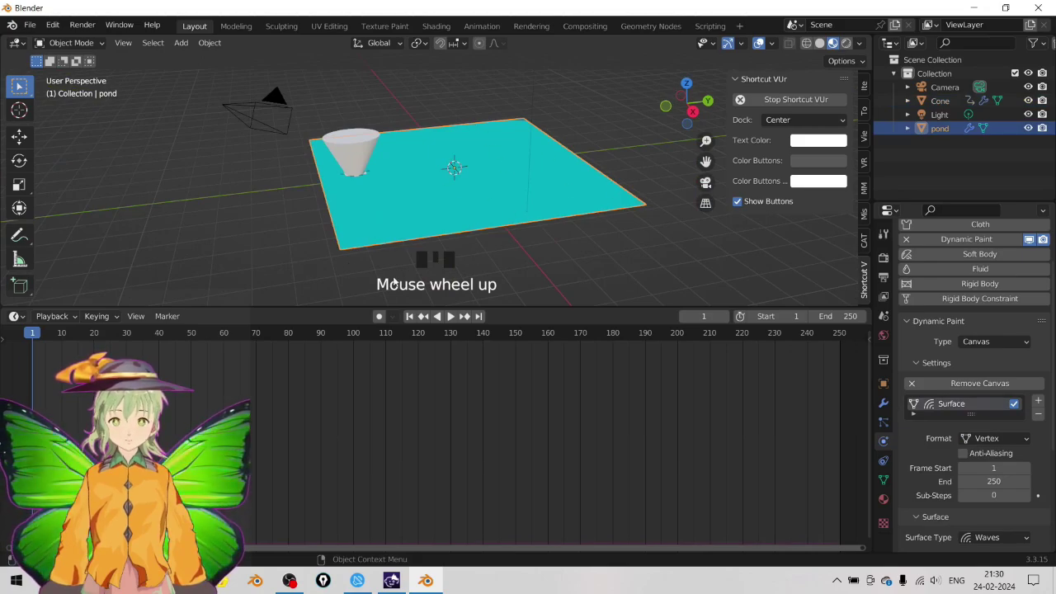
pyautogui.scroll(3, 395, 230)
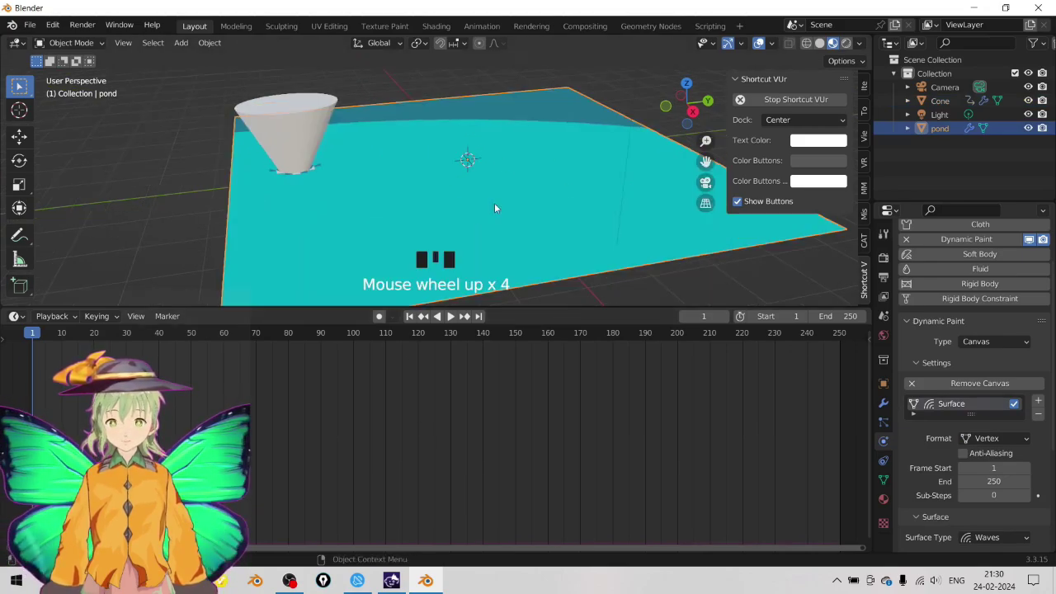
pyautogui.scroll(-2, 468, 257)
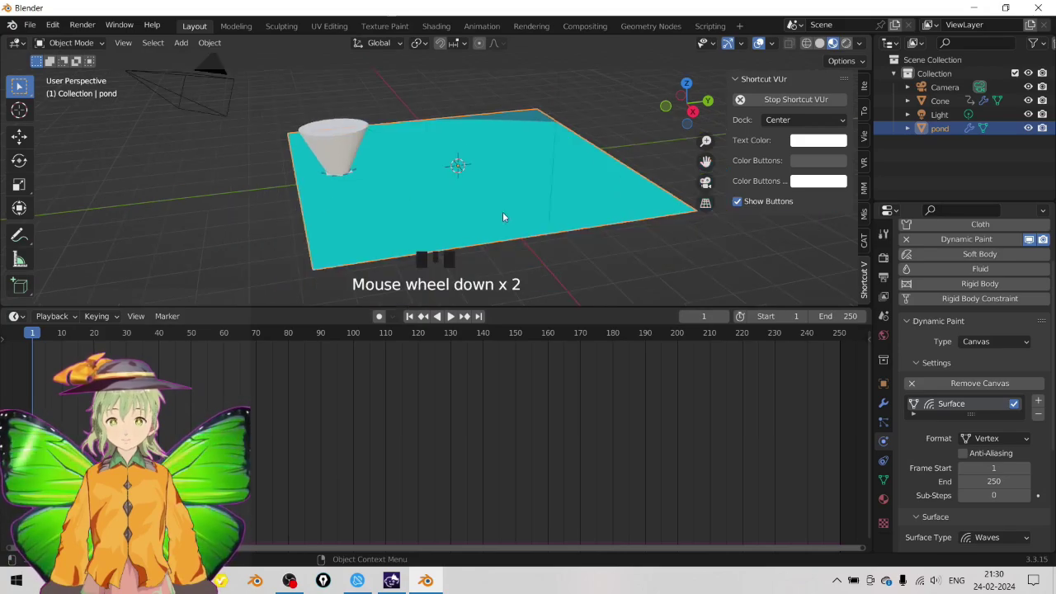
pyautogui.moveTo(609, 204); pyautogui.dragTo(35, 191, button='middle')
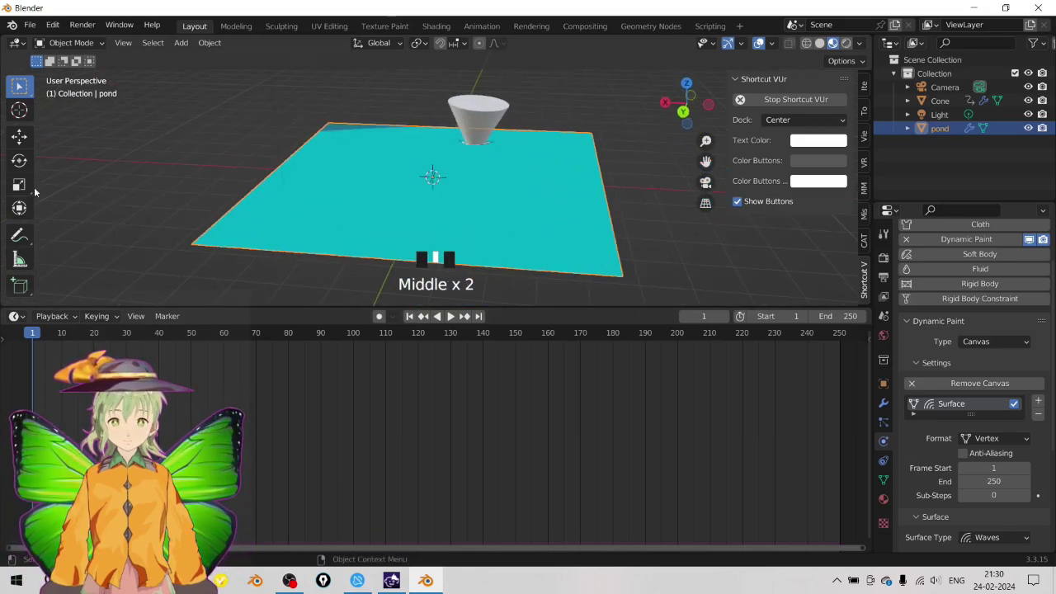
pyautogui.moveTo(373, 253); pyautogui.dragTo(345, 175, button='middle')
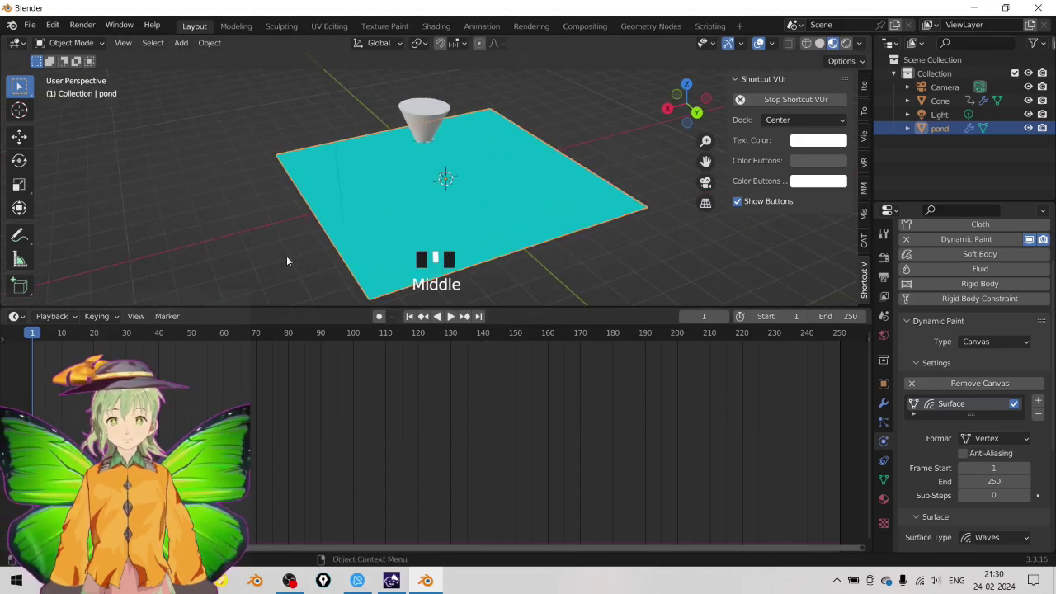
pyautogui.moveTo(363, 309); pyautogui.dragTo(363, 384)
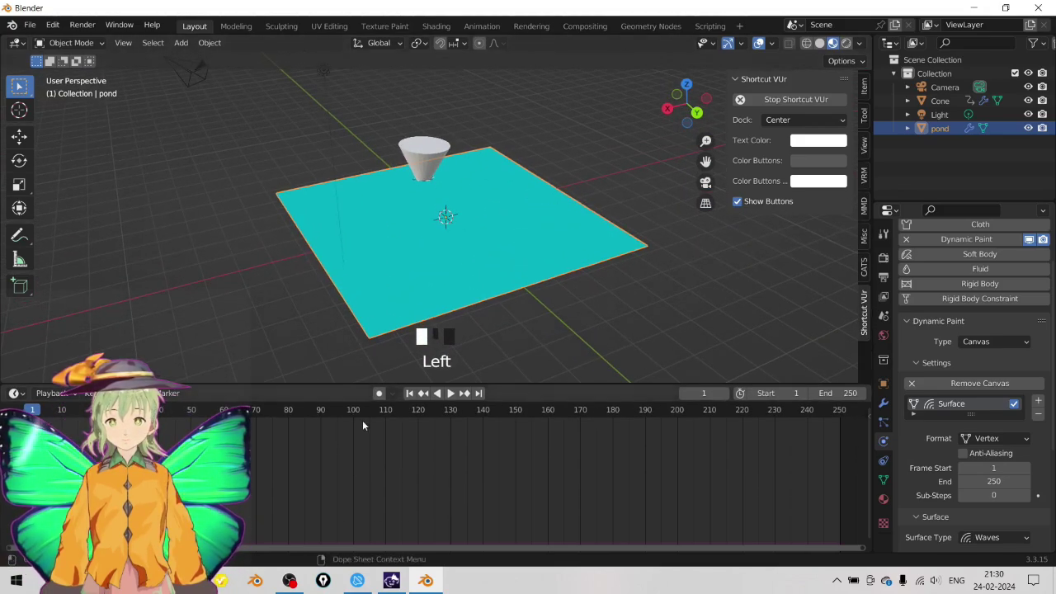